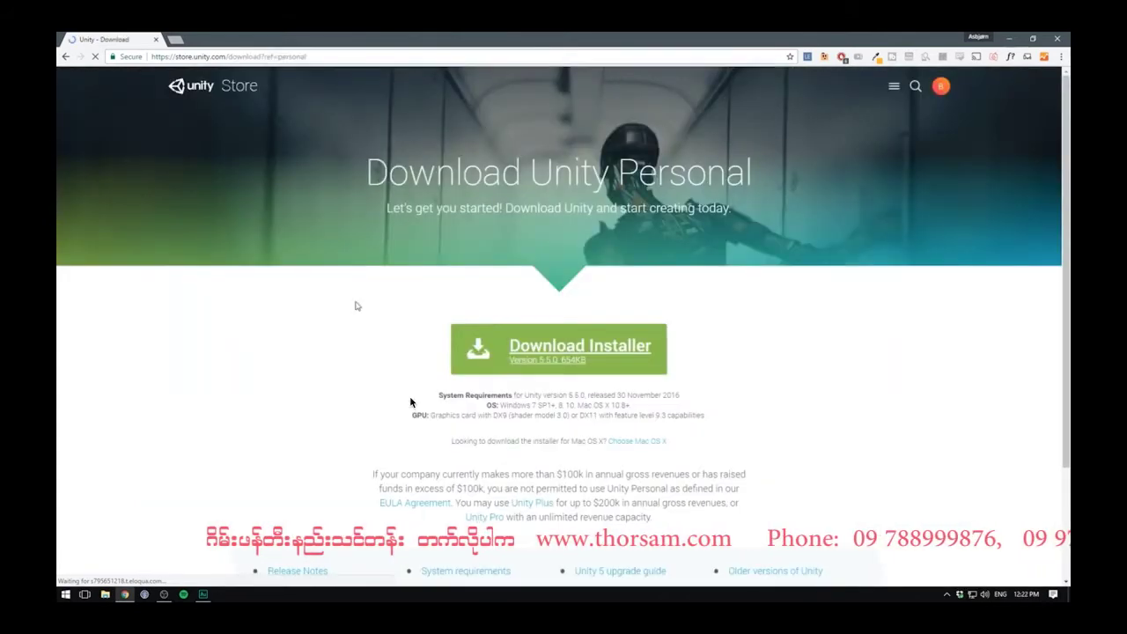
# Download the Unity Personal installer (UnityDownloadAssistant-5.5.0f3) and launch the downloaded file
pyautogui.click(609, 366)
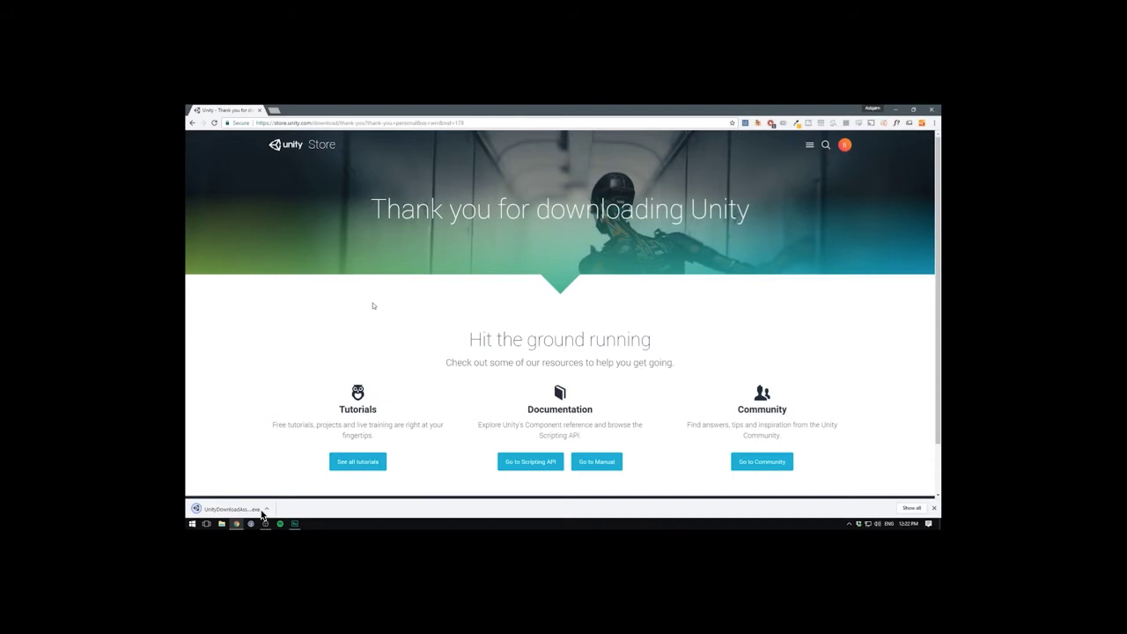
pyautogui.click(261, 511)
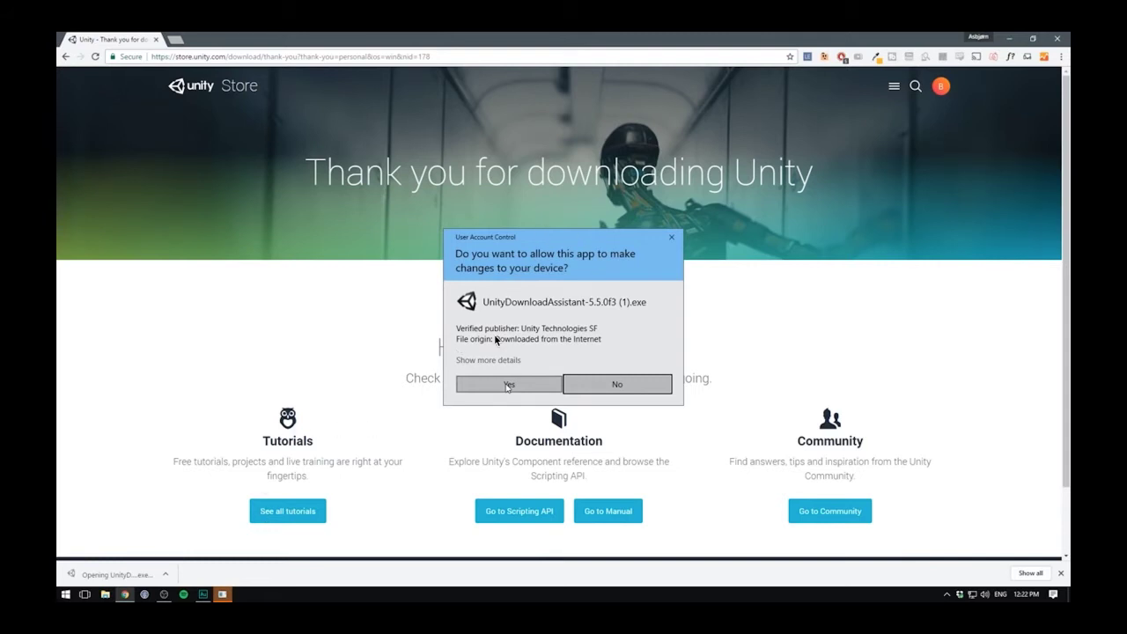
# Allow the installer's permission prompt, then pass the welcome and license pages to the 64 bit choice
pyautogui.click(508, 386)
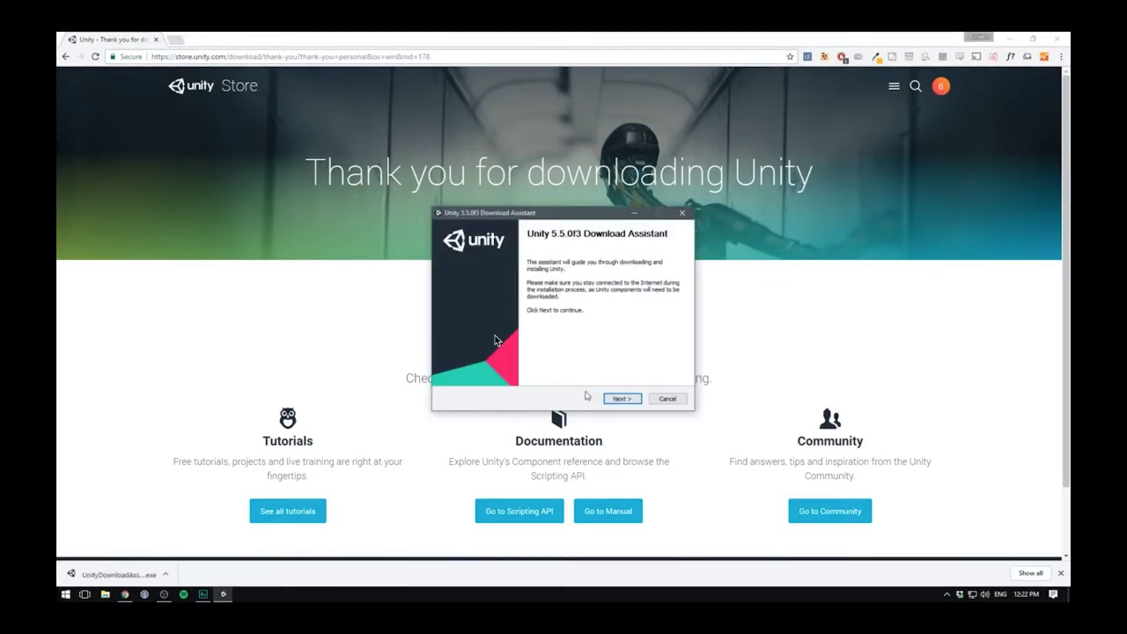
pyautogui.click(629, 400)
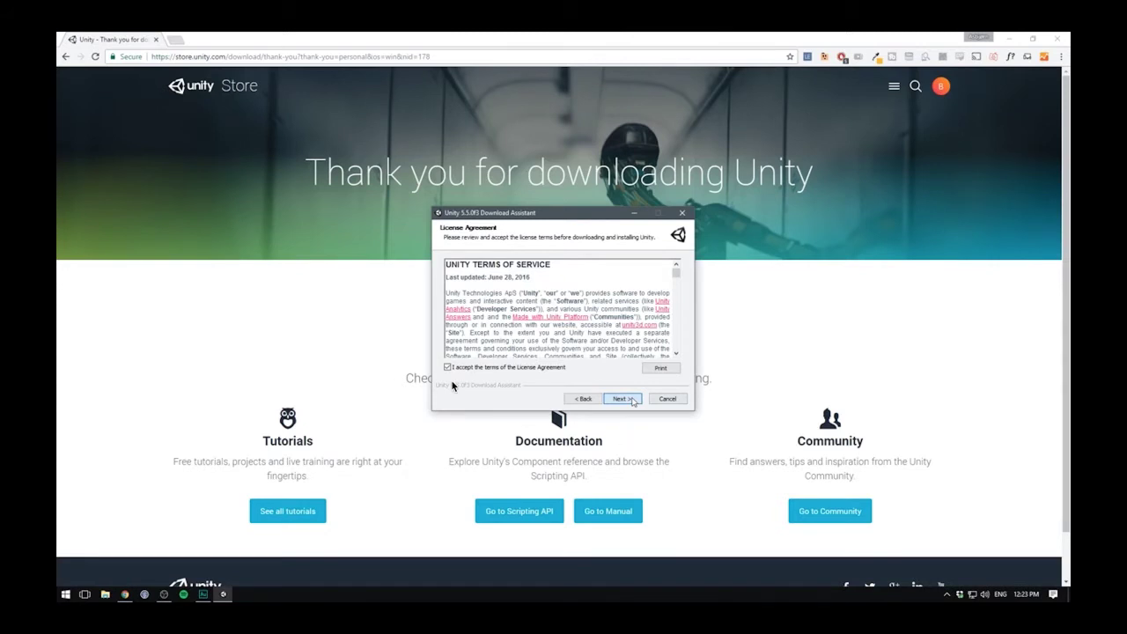
pyautogui.click(633, 400)
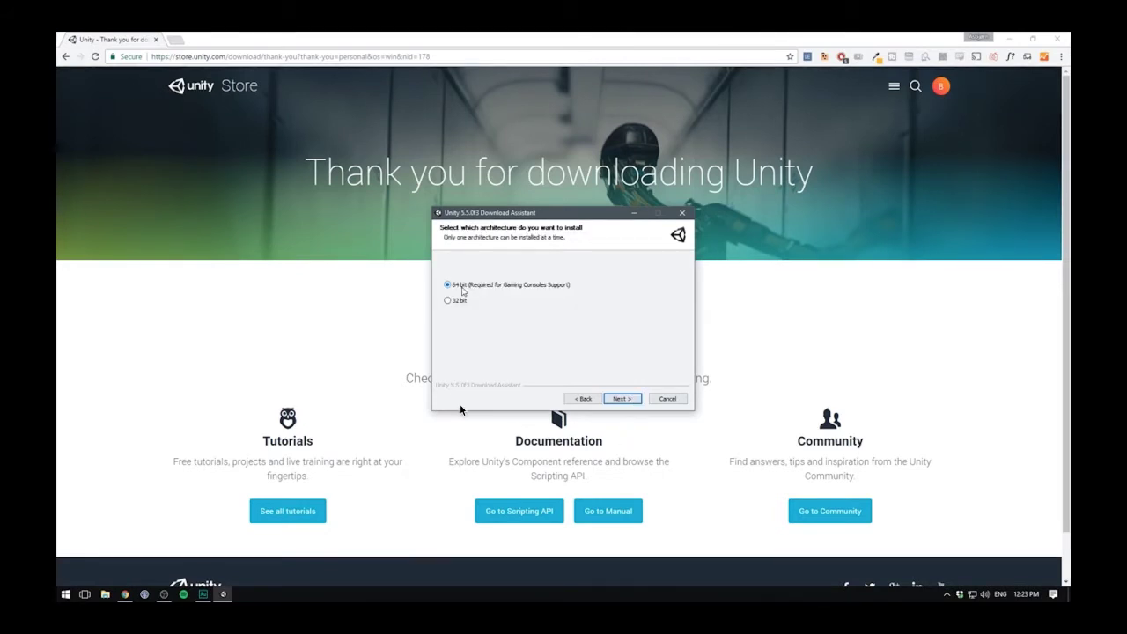
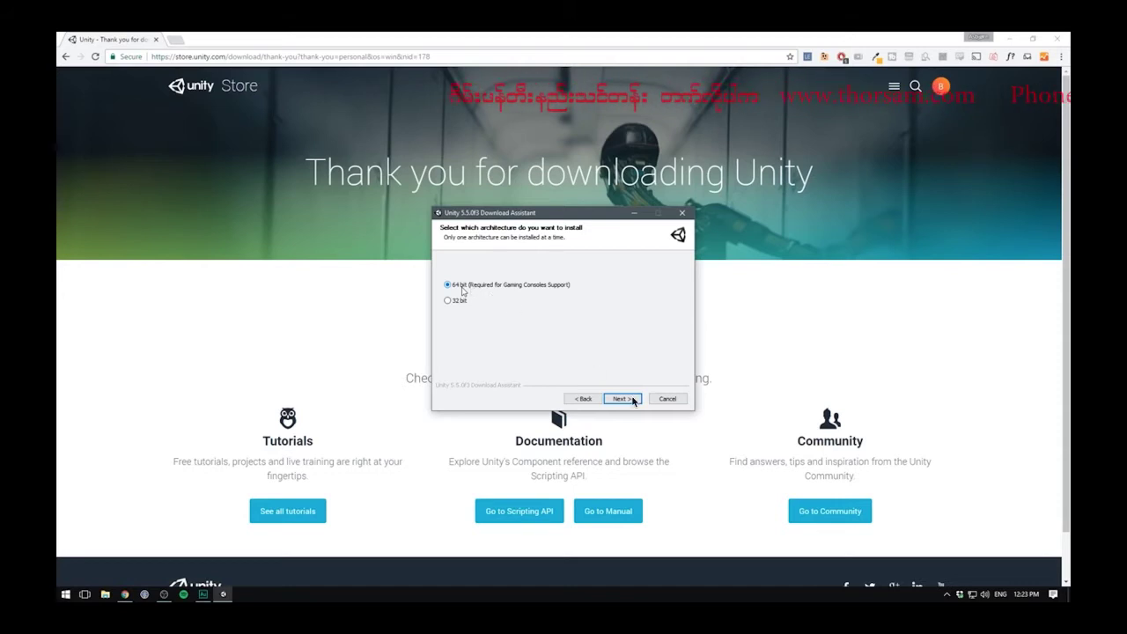
# Keep the 64-bit architecture and add Standard Assets and Documentation to the components
pyautogui.click(632, 399)
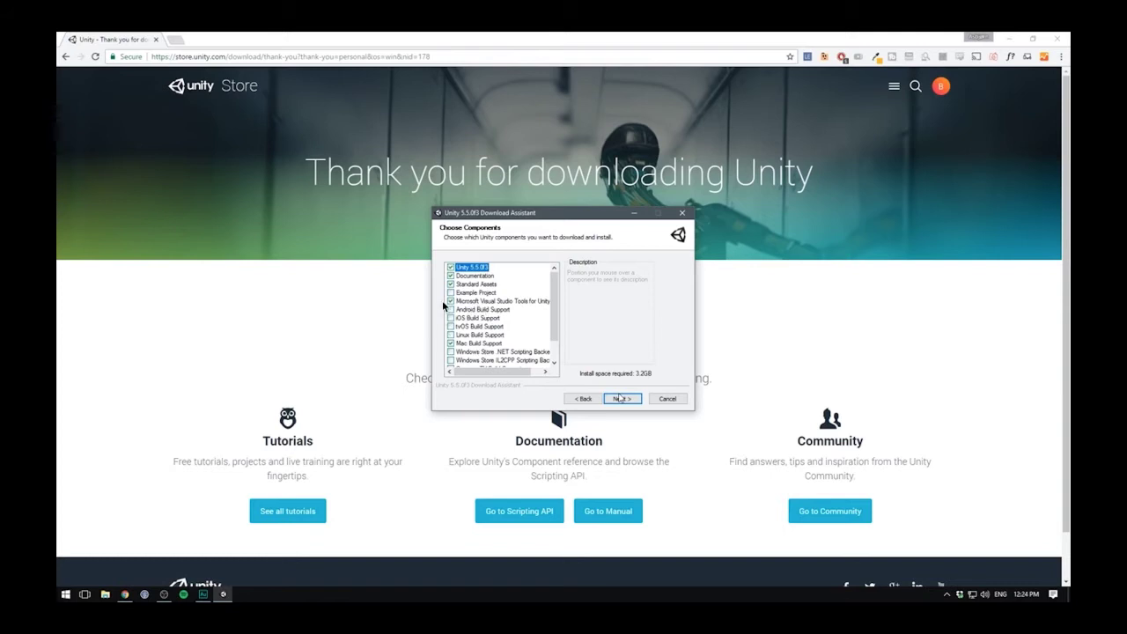
pyautogui.click(449, 283)
pyautogui.click(450, 276)
pyautogui.click(621, 399)
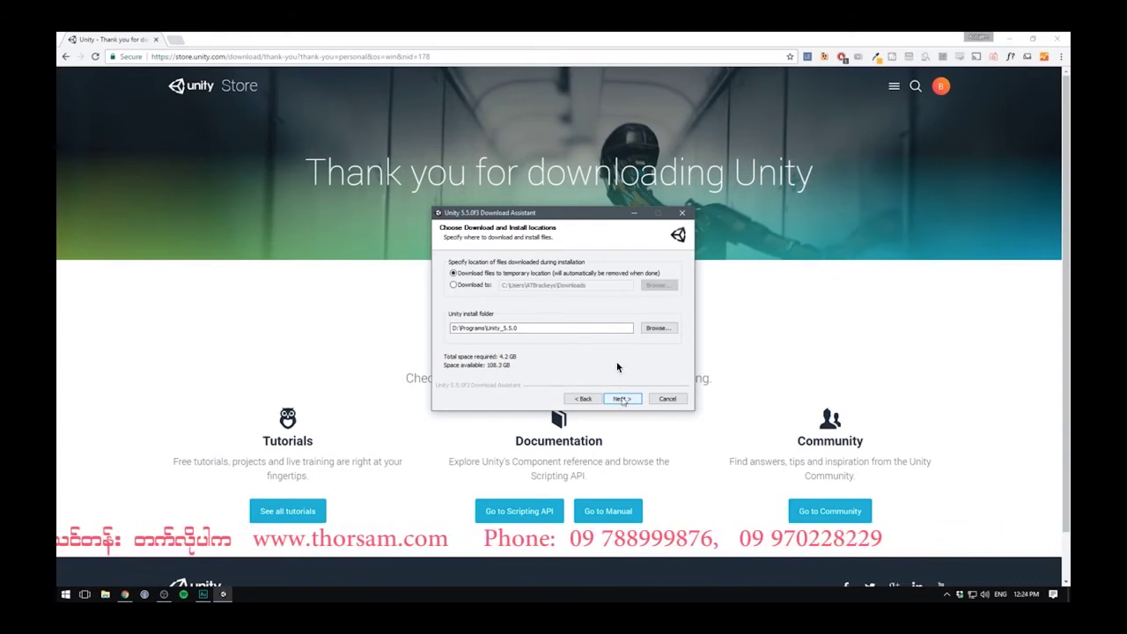
# Begin downloading and installing Unity 5.5.0f3 into D:\Programs\Unity_5.5.0 using temporary download files
pyautogui.click(621, 399)
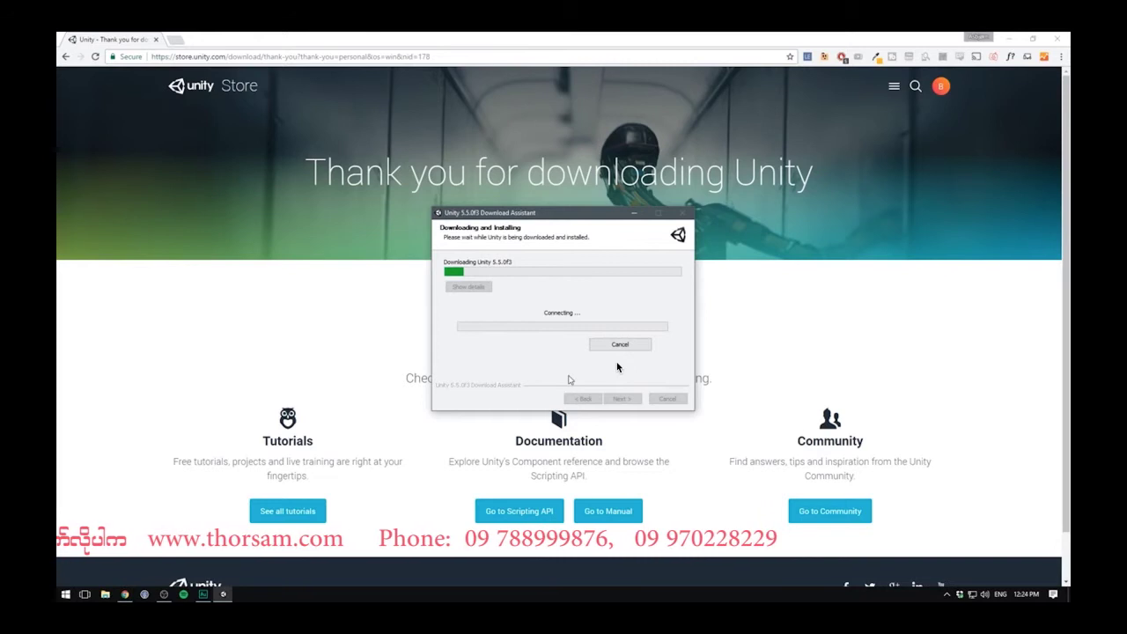
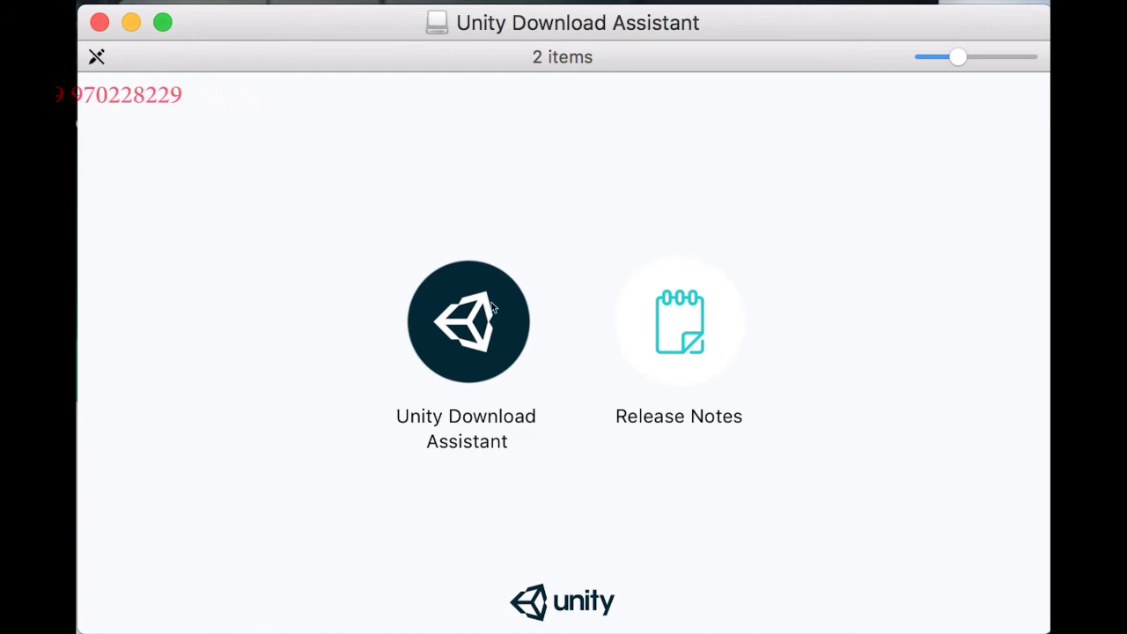
# Run the Unity Download Assistant to install Unity 5.6.2f1 with Documentation and Standard Assets on the chosen disk
pyautogui.doubleClick(534, 366)
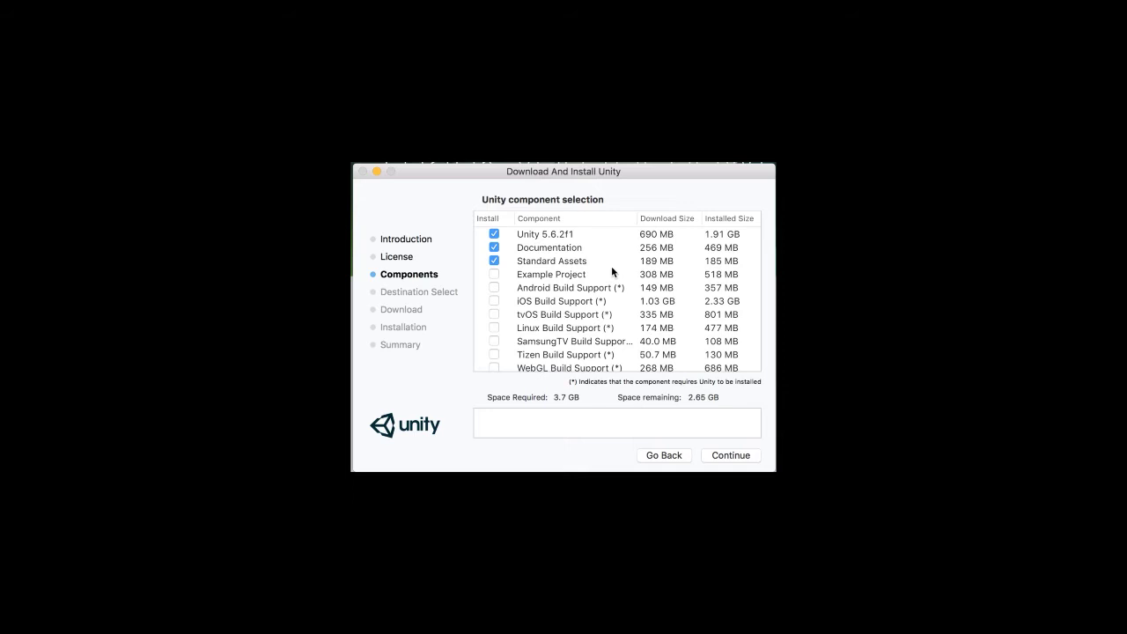
pyautogui.press('Return')
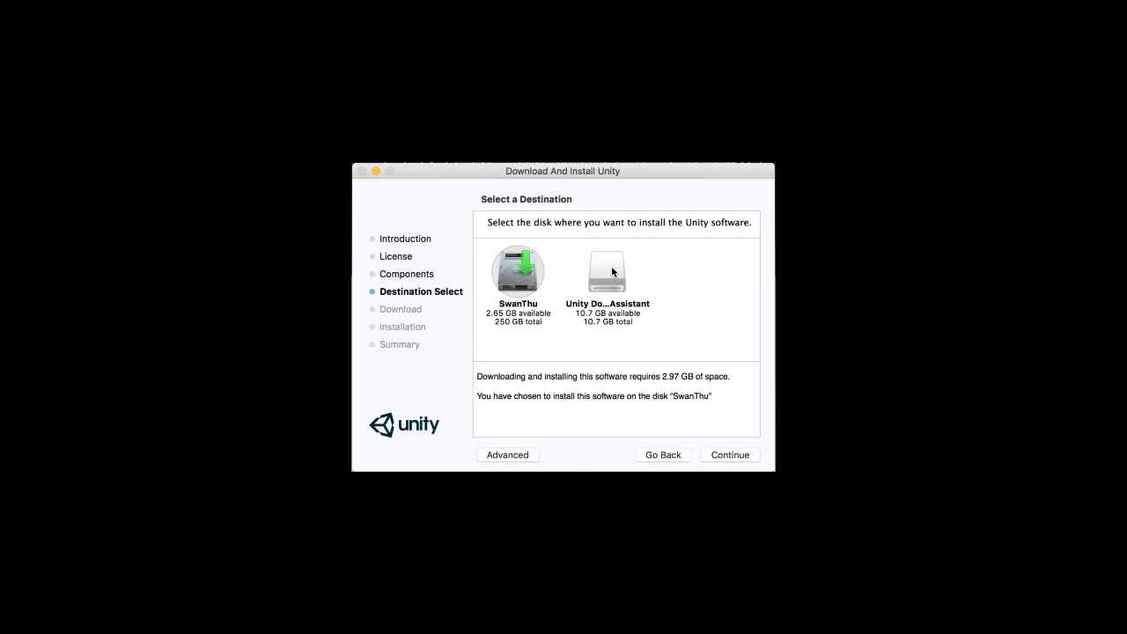
pyautogui.press('Return')
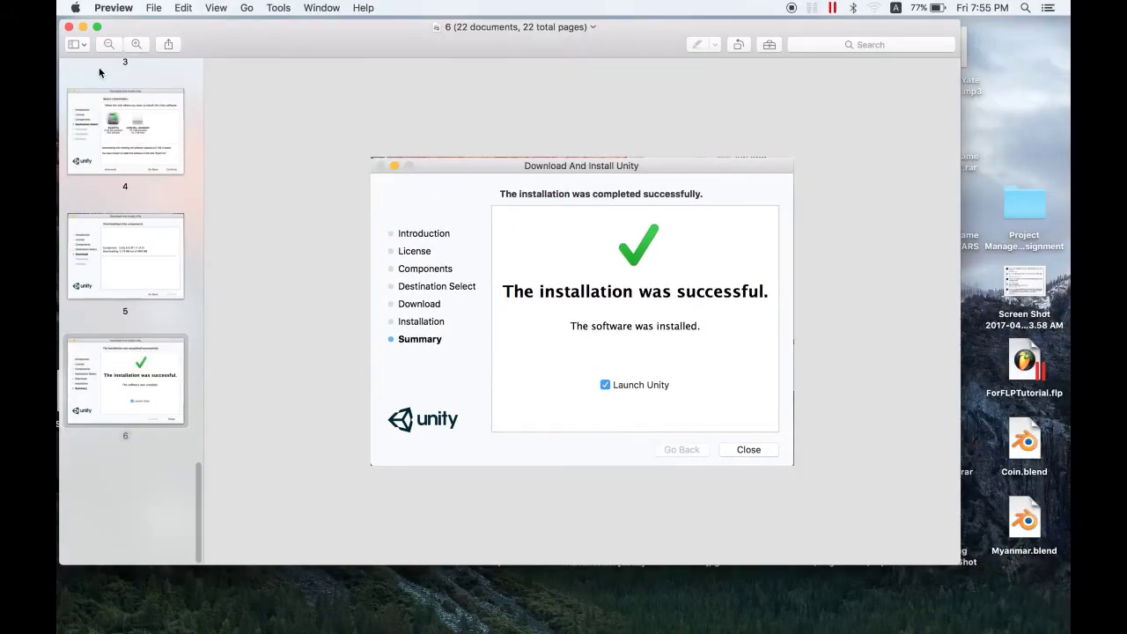
# Close the installer screenshots in Preview and the Win folder window, then show Launchpad
pyautogui.click(69, 27)
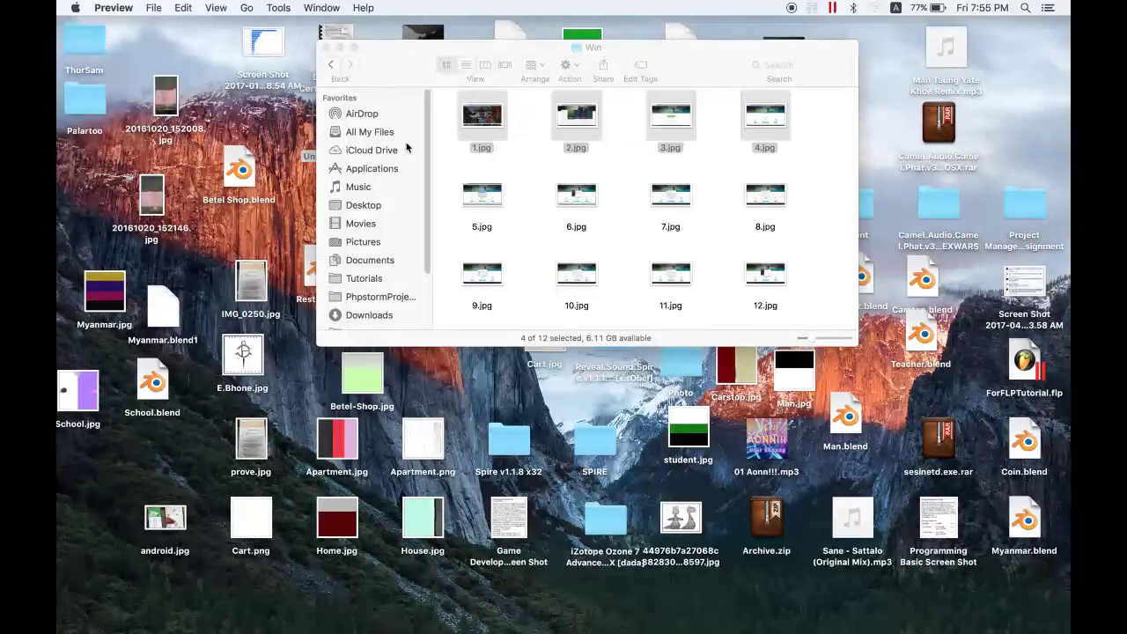
pyautogui.click(326, 46)
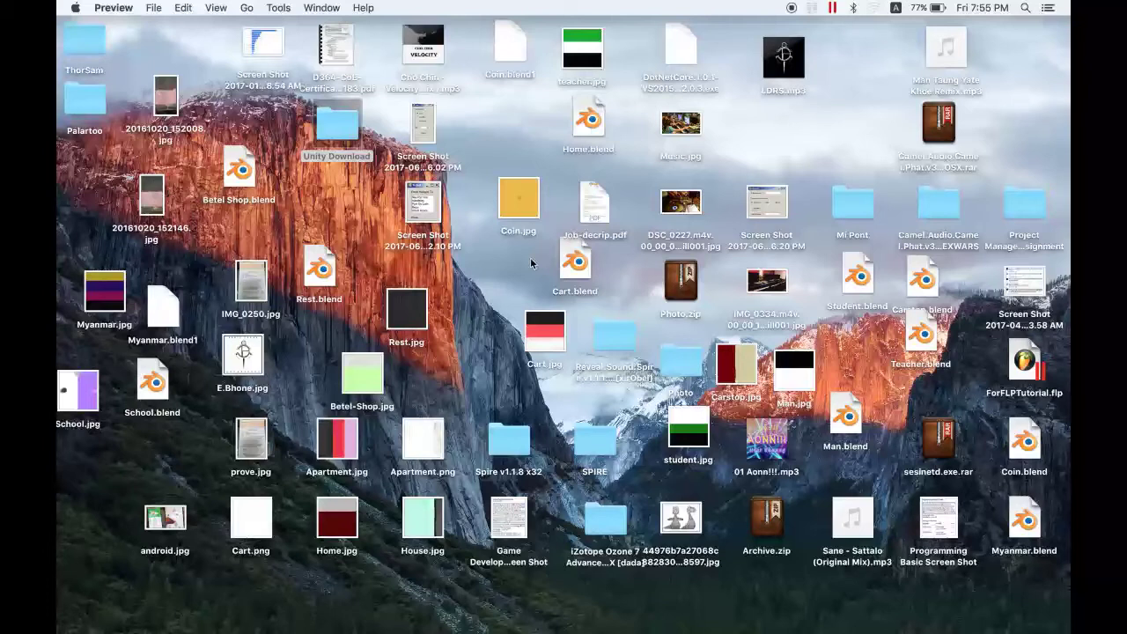
pyautogui.press('F4')
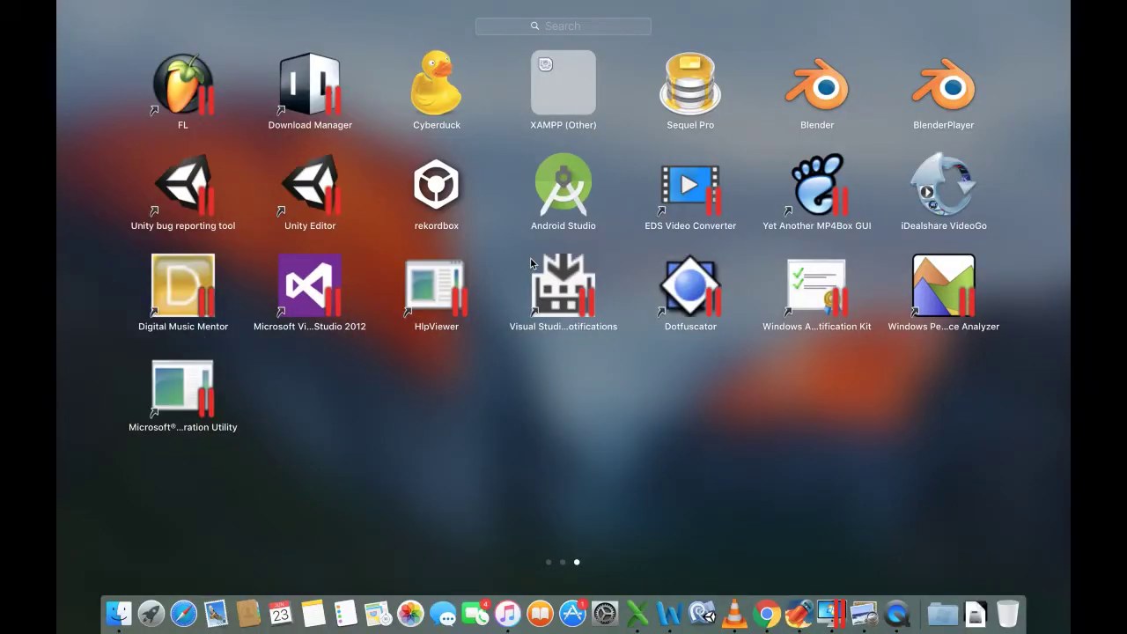
# Search Launchpad for 'u' and launch Unity 5.6.2f1
pyautogui.write('u')
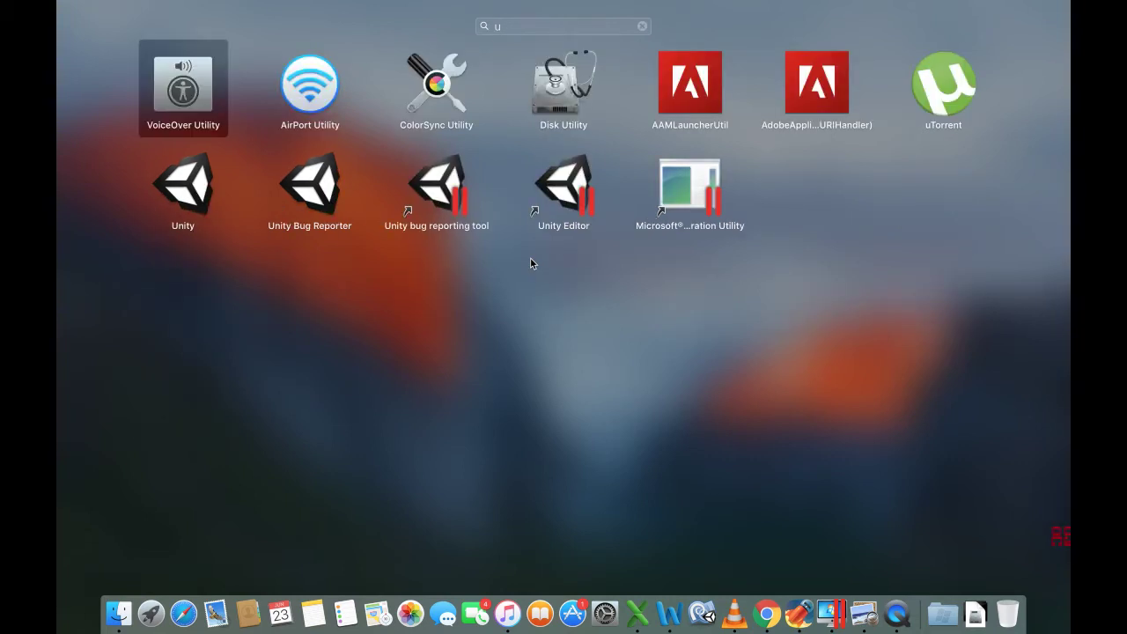
pyautogui.click(190, 198)
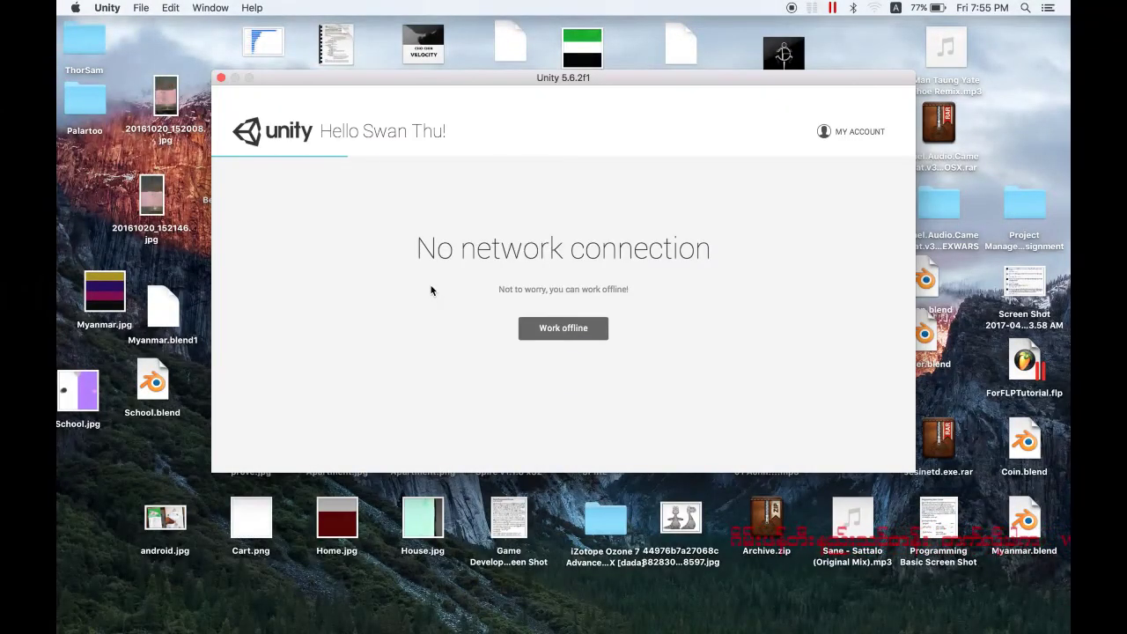
# Work offline to reach the Projects list, and nudge the launcher window lower
pyautogui.click(575, 338)
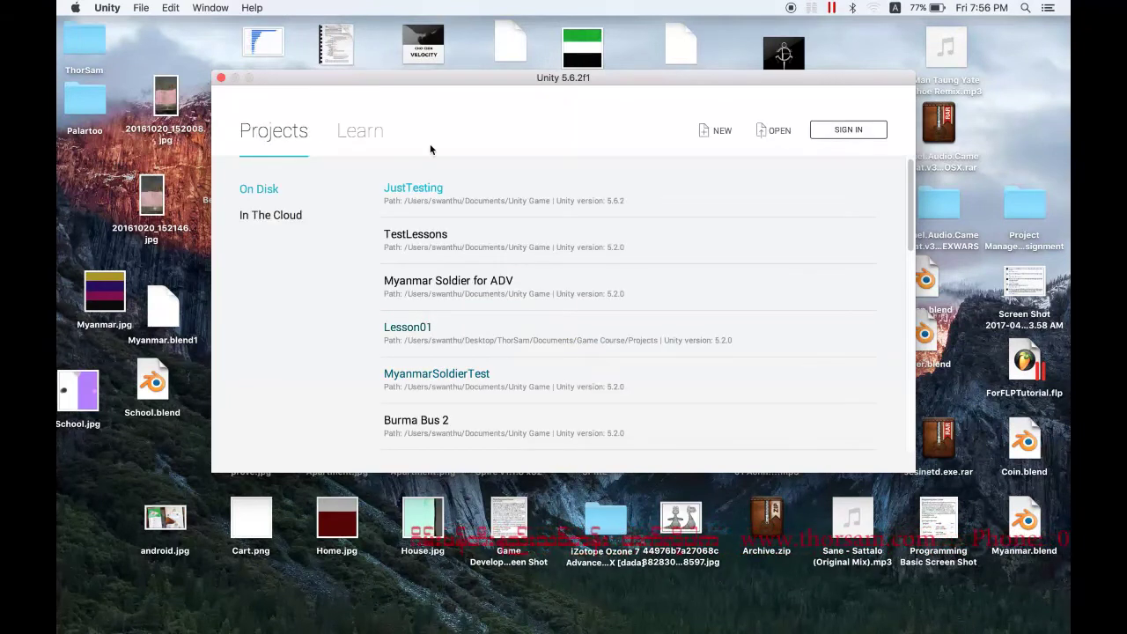
pyautogui.moveTo(469, 82); pyautogui.dragTo(482, 104)
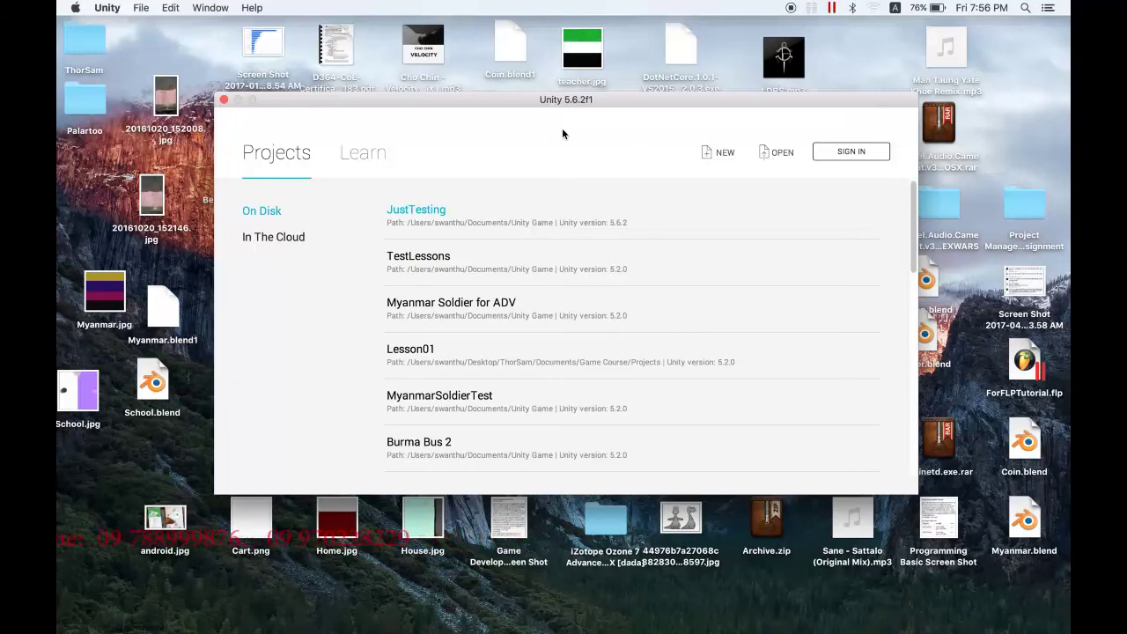
# Create a new 3D project named 'Lessons' and browse for its save location
pyautogui.click(724, 154)
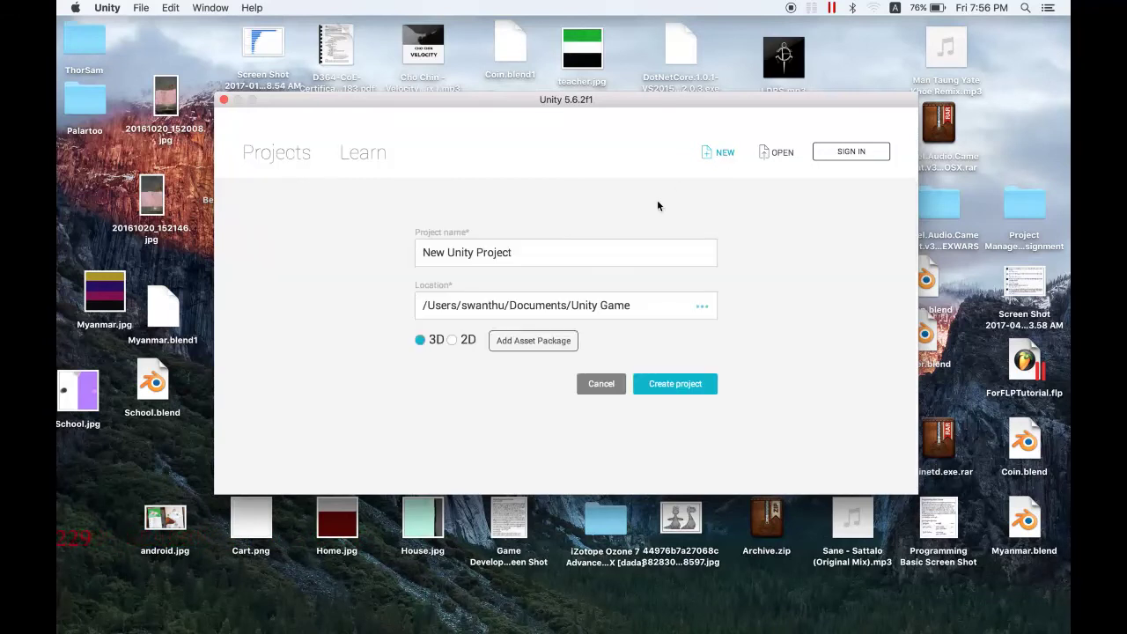
pyautogui.click(506, 253)
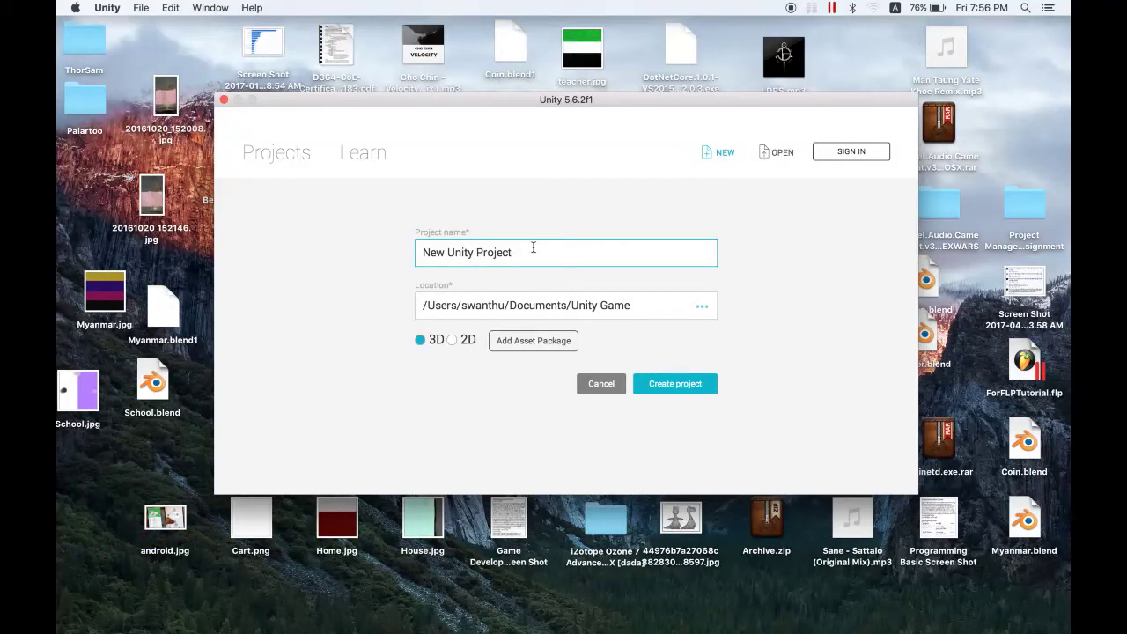
pyautogui.tripleClick(500, 255)
pyautogui.write('Lesson')
pyautogui.write('s')
pyautogui.click(702, 306)
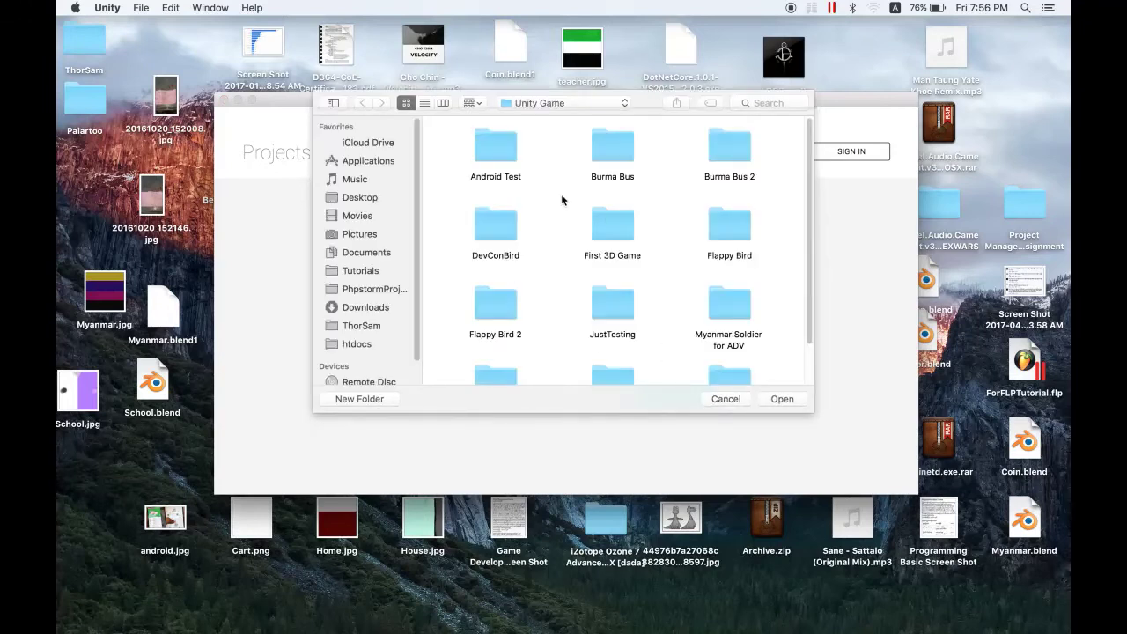
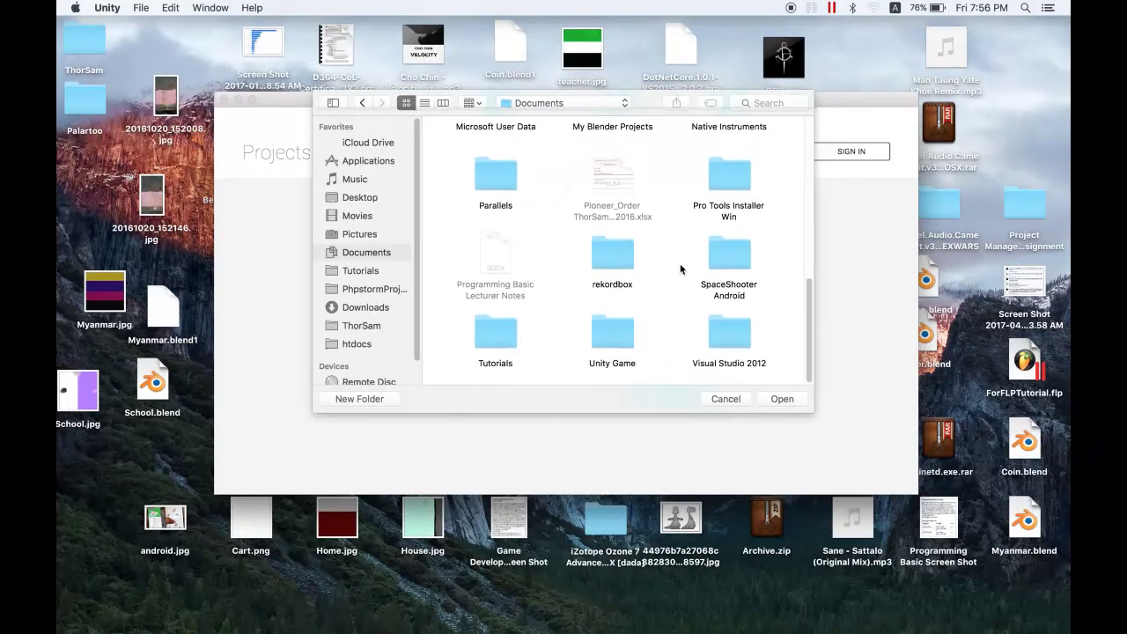
# Set the location to Documents > Unity Game and create the 3D project Lessons
pyautogui.doubleClick(608, 344)
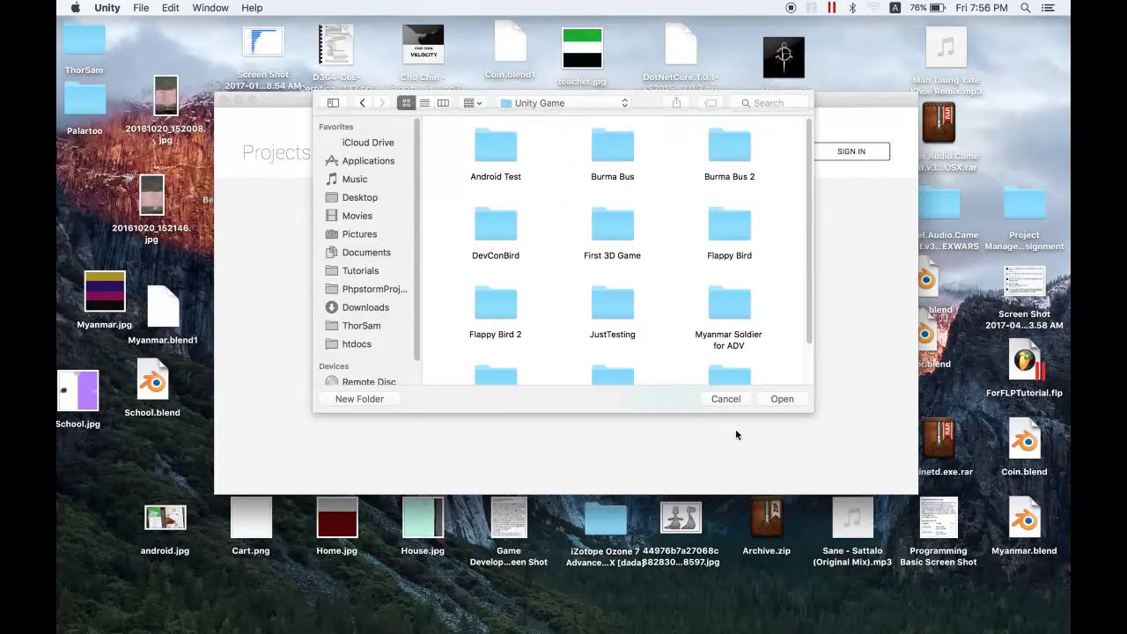
pyautogui.click(781, 399)
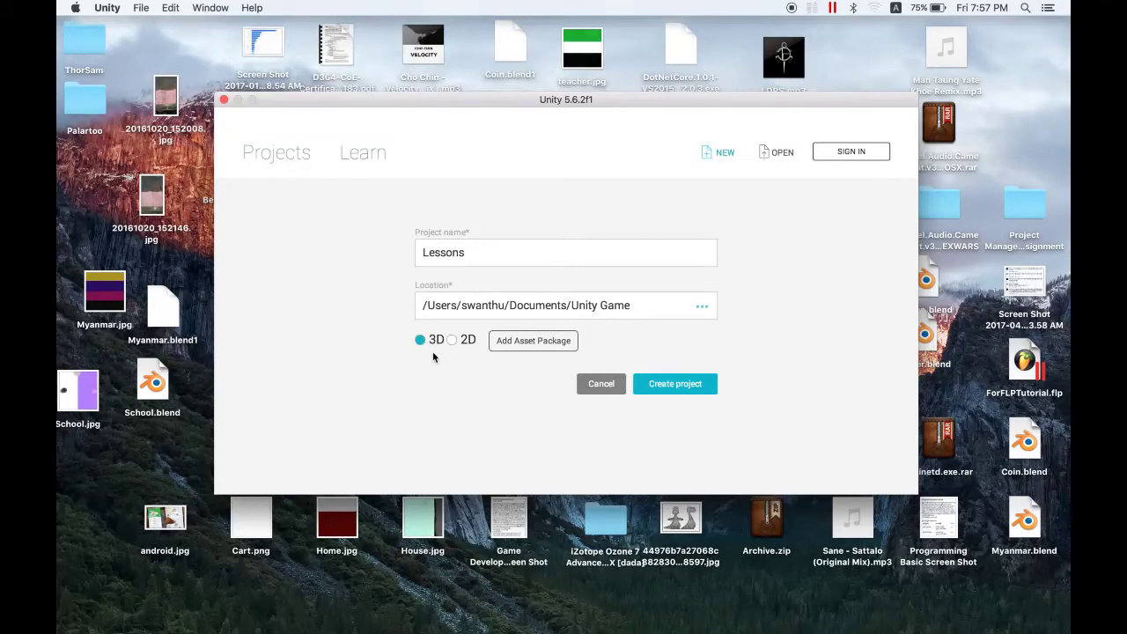
pyautogui.click(687, 388)
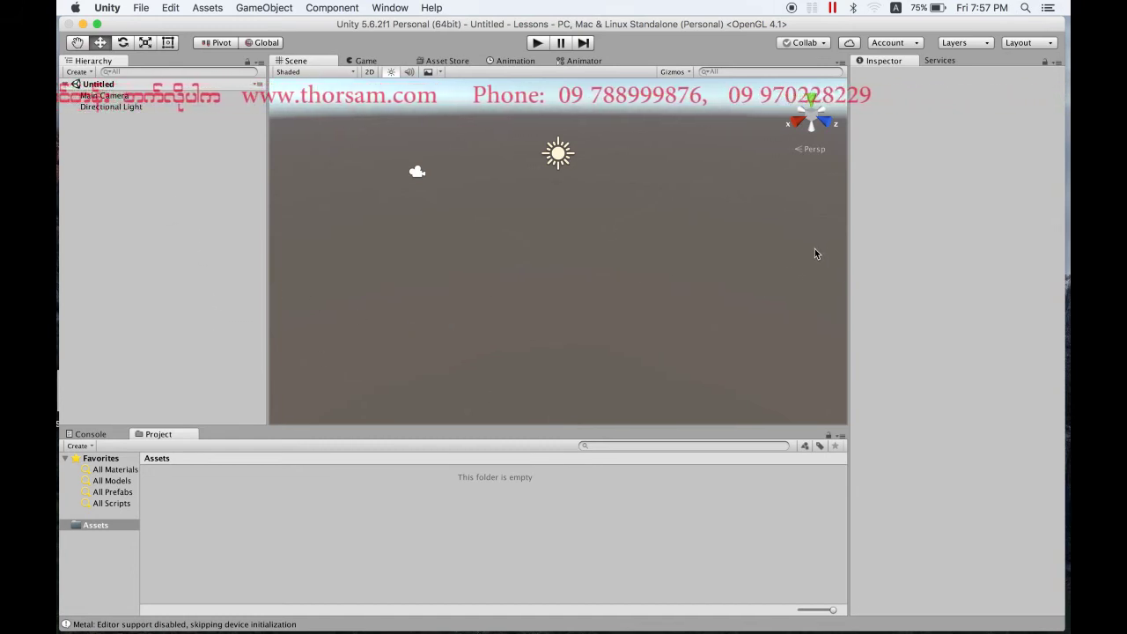
# Once the Lessons editor loads, show the File menu and dismiss it without choosing anything
pyautogui.click(146, 11)
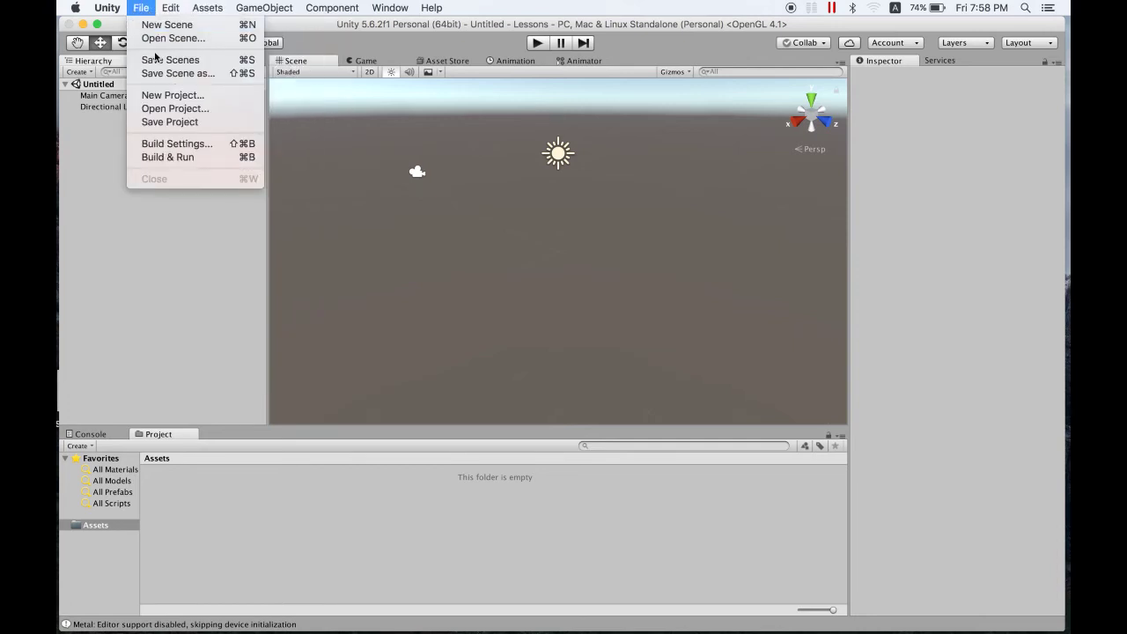
pyautogui.click(213, 331)
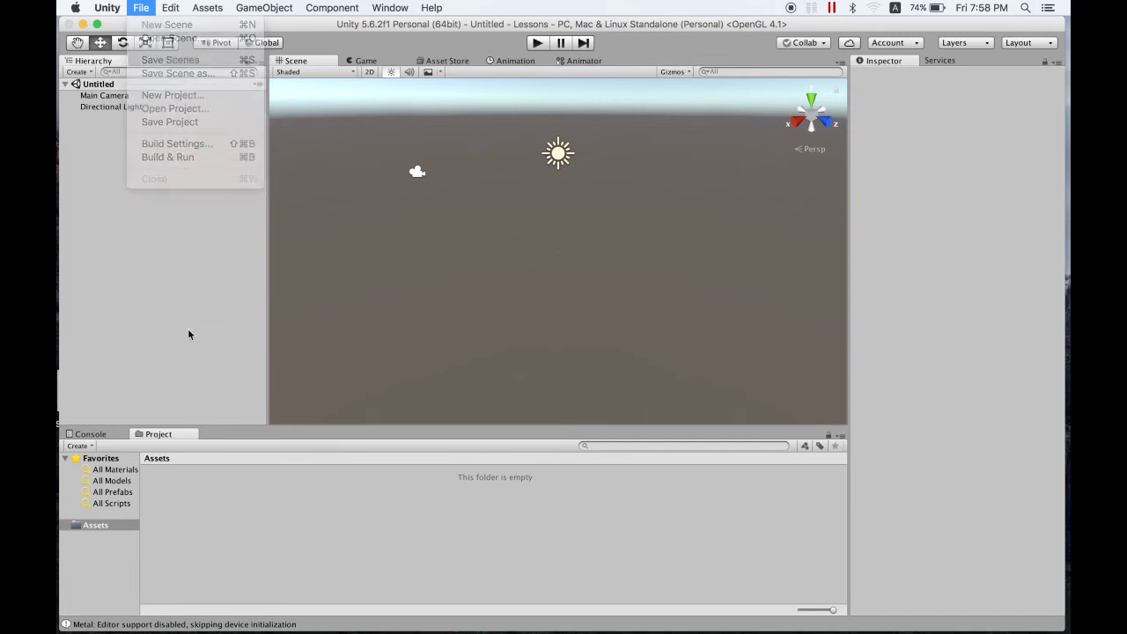
# Save the scene as Lesson1, select the new Lesson1 asset, and switch to Finder
pyautogui.click(141, 10)
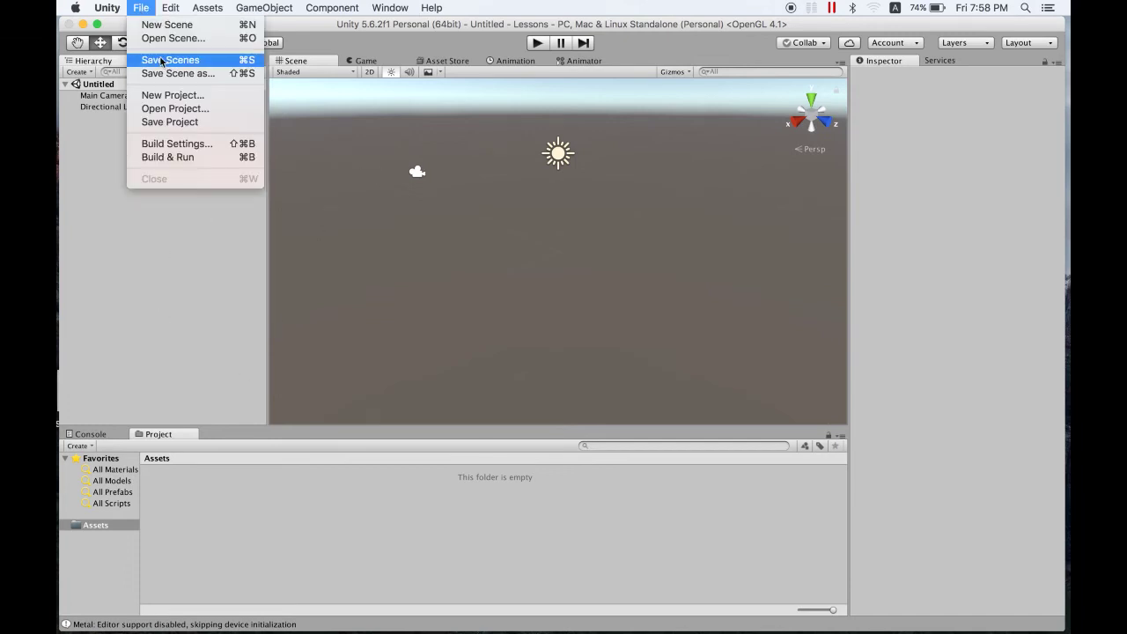
pyautogui.click(163, 59)
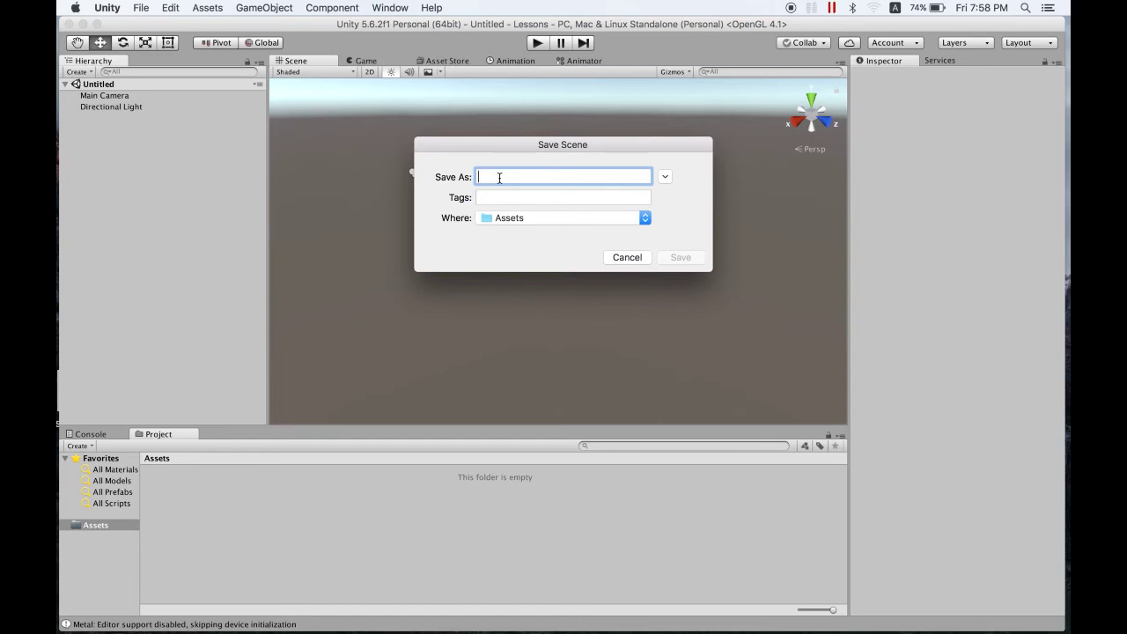
pyautogui.write('Lesson1')
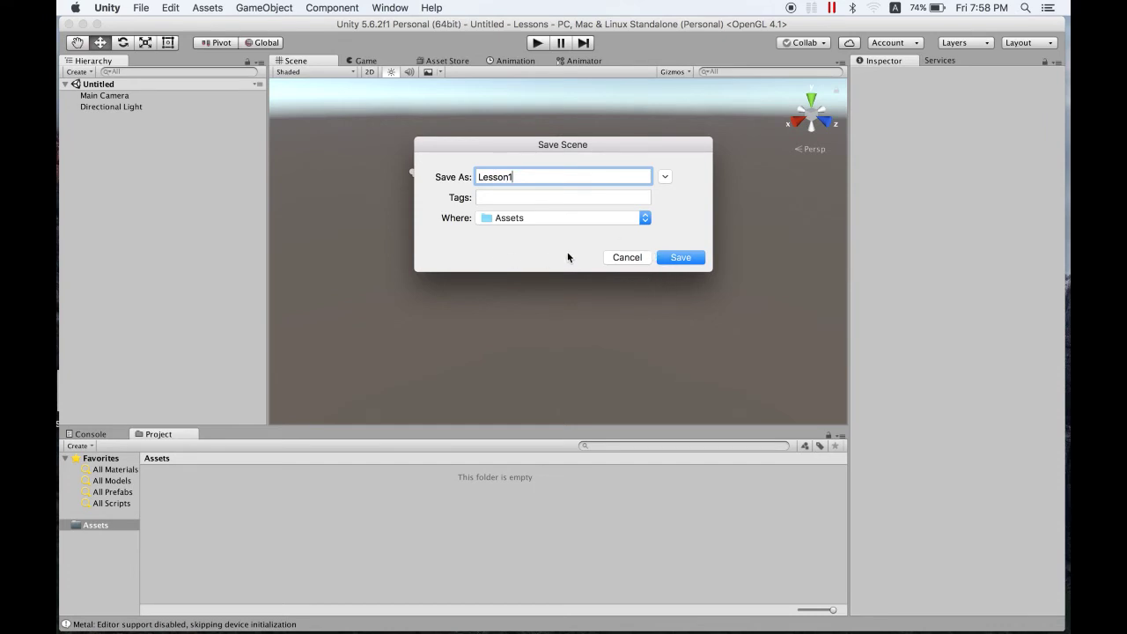
pyautogui.click(676, 259)
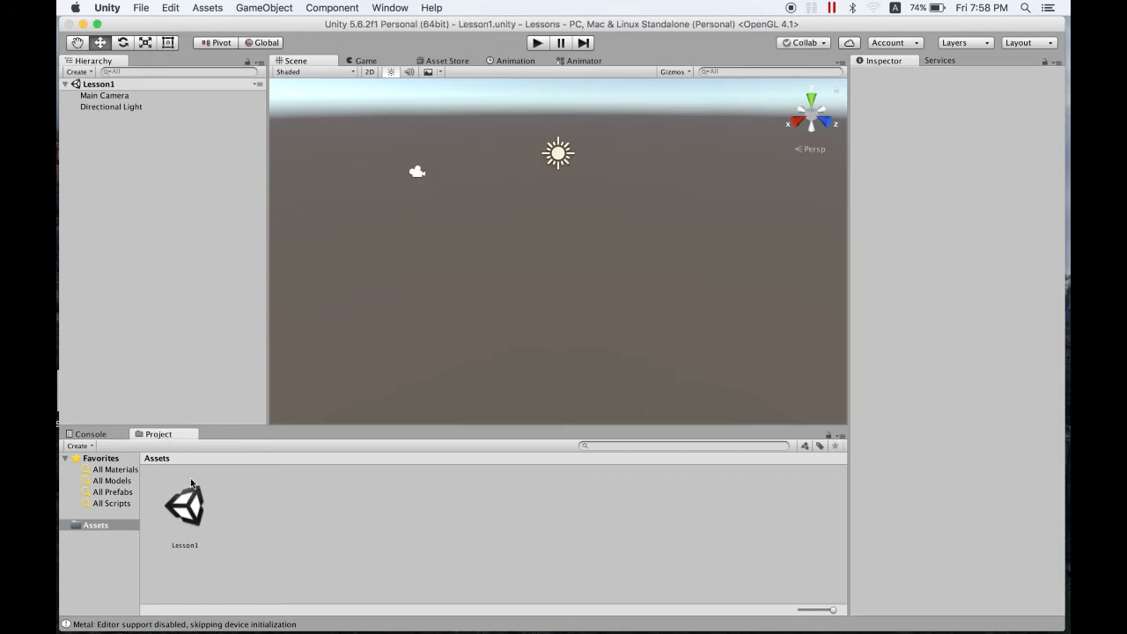
pyautogui.click(197, 518)
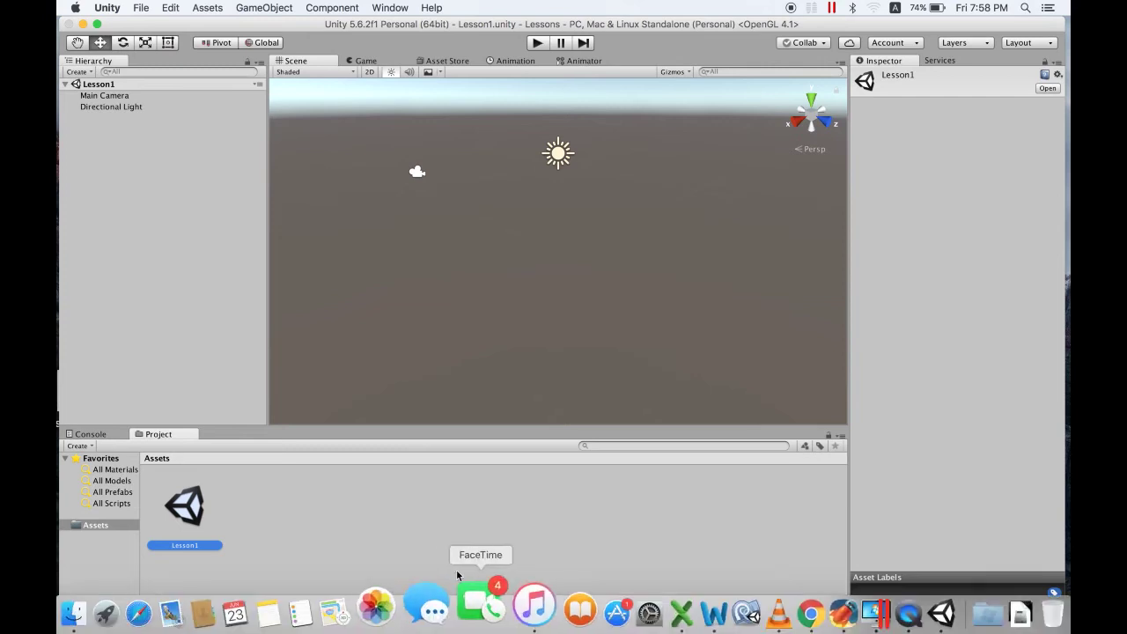
pyautogui.click(120, 614)
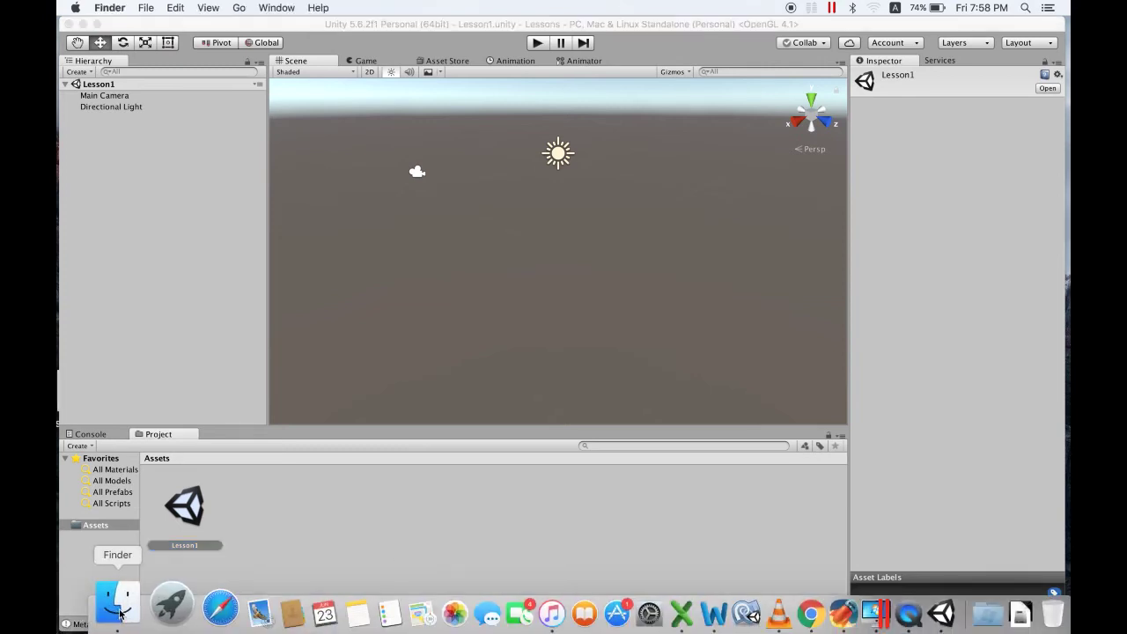
# In Finder, browse Documents > Unity Game > Lessons > Assets to find Lesson1.unity, then return to Unity
pyautogui.moveTo(630, 131); pyautogui.dragTo(514, 116)
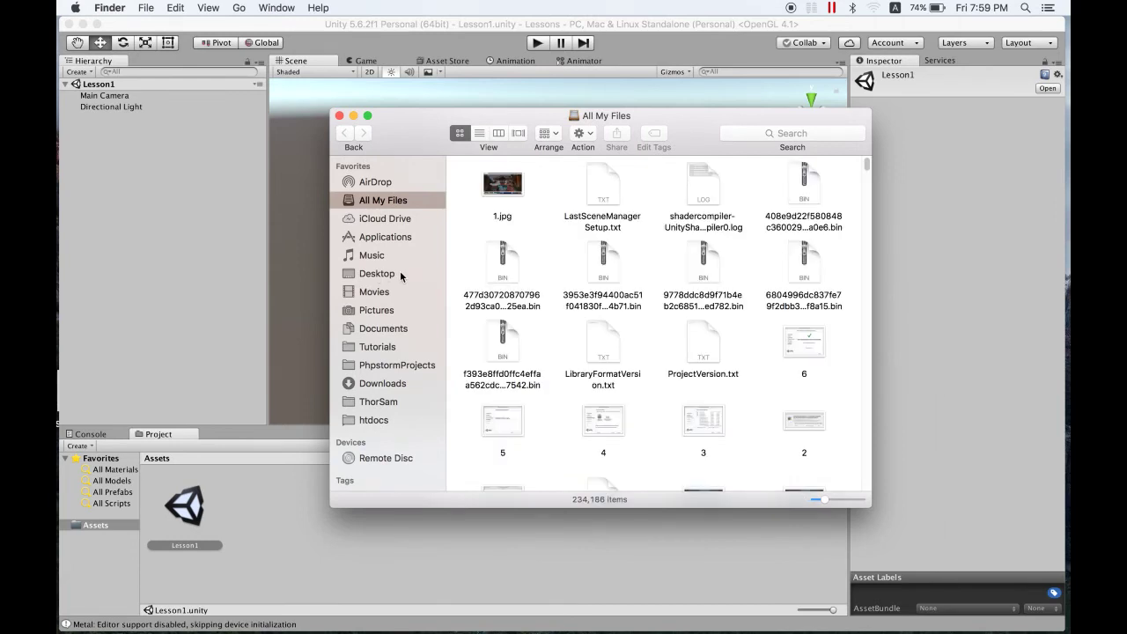
pyautogui.click(396, 330)
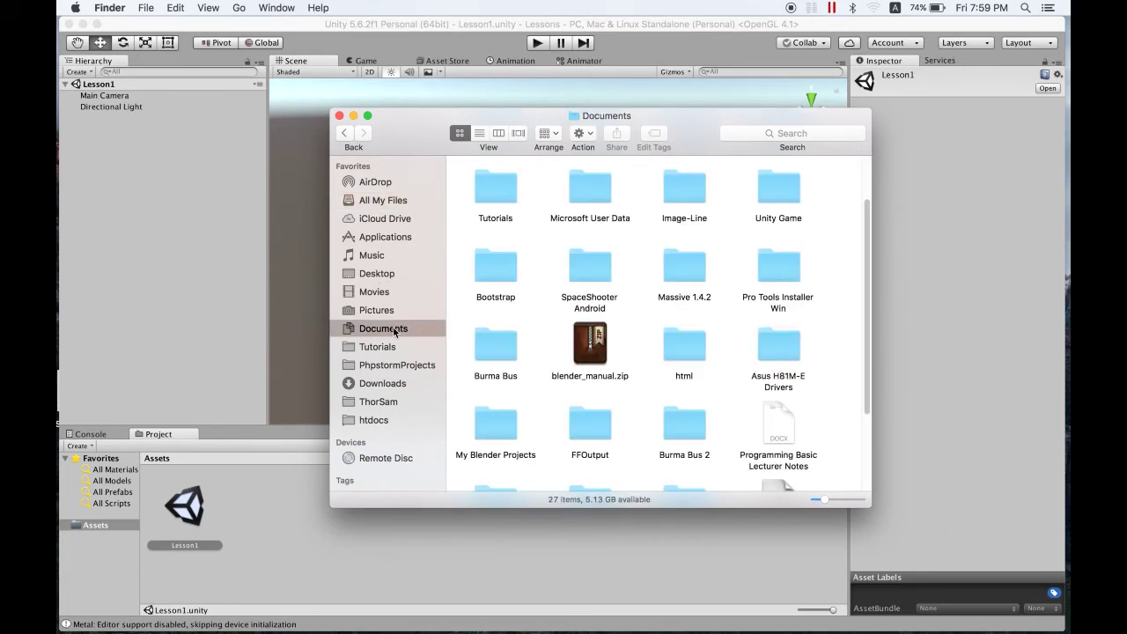
pyautogui.doubleClick(773, 192)
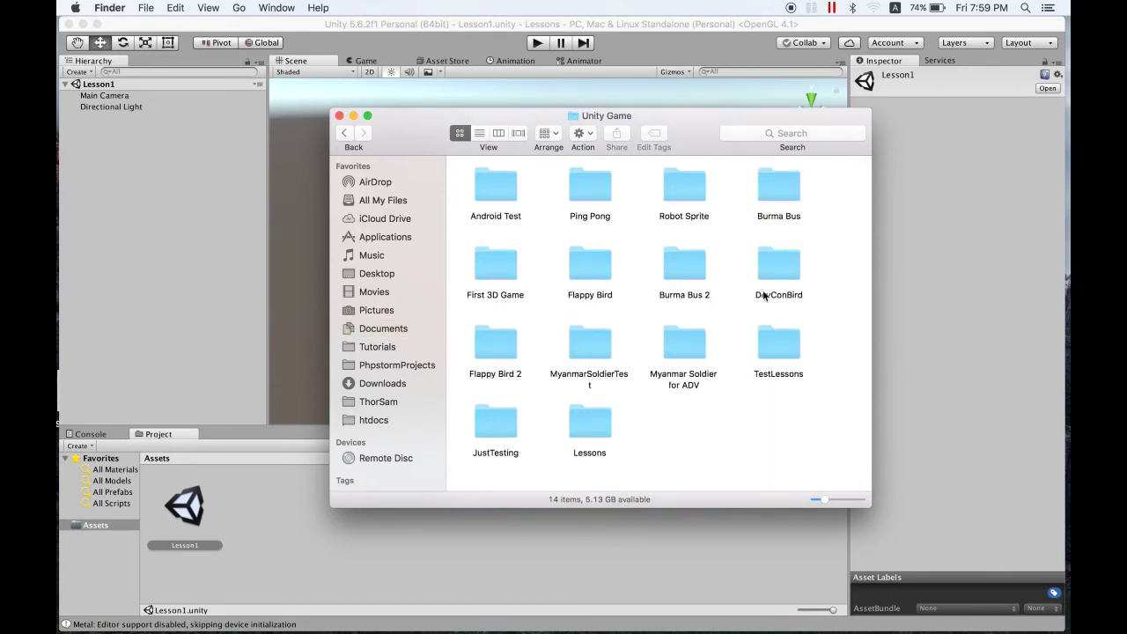
pyautogui.click(602, 444)
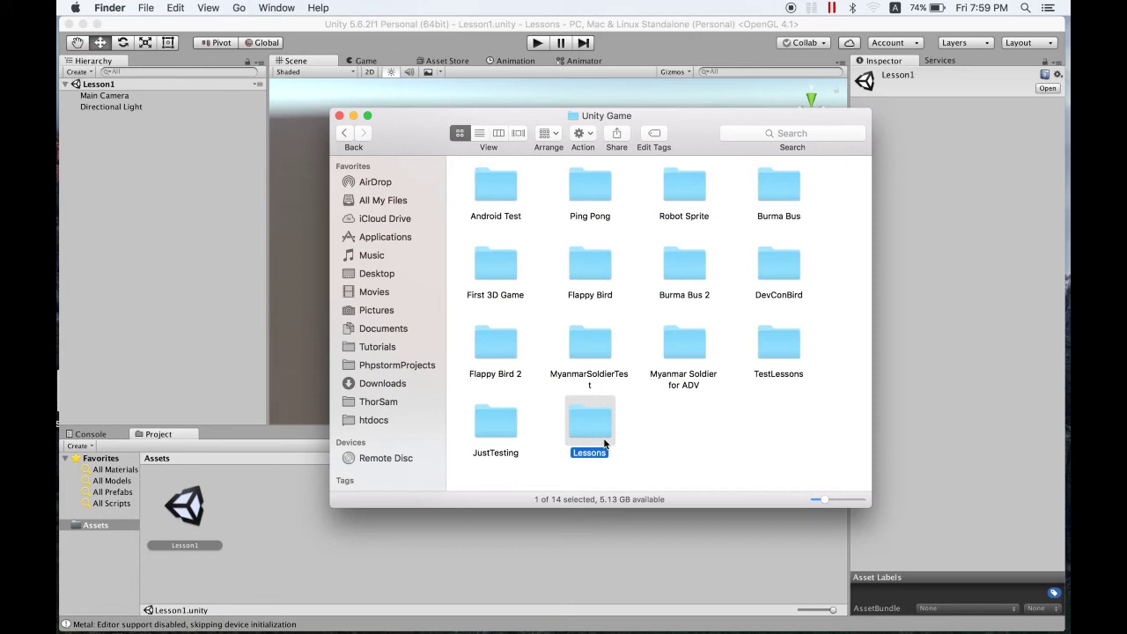
pyautogui.doubleClick(597, 427)
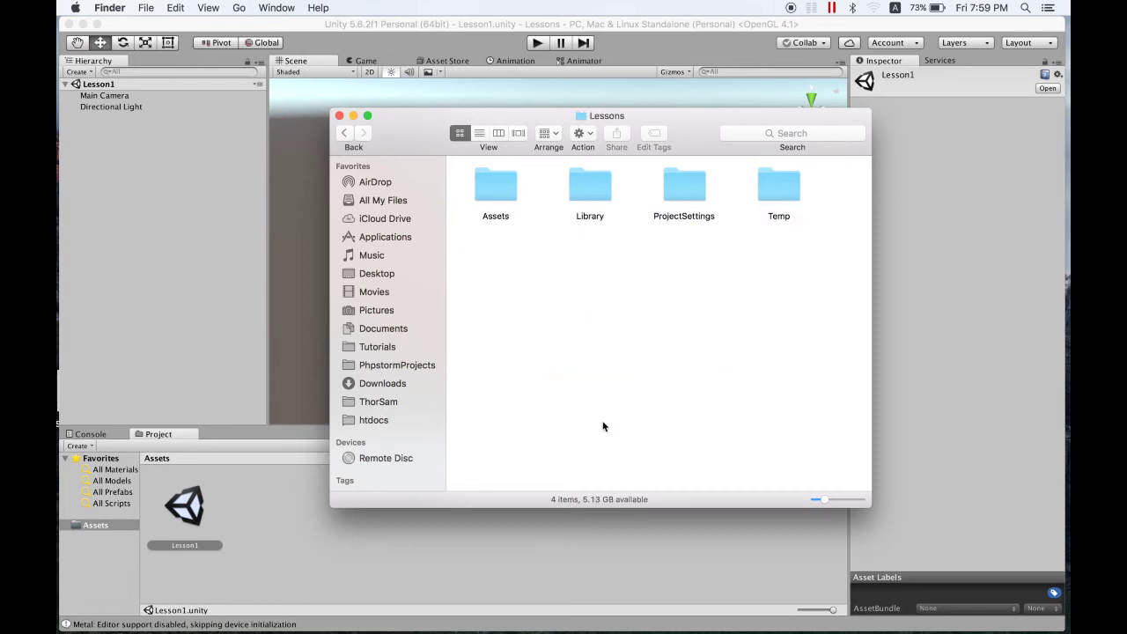
pyautogui.click(499, 191)
pyautogui.doubleClick(498, 191)
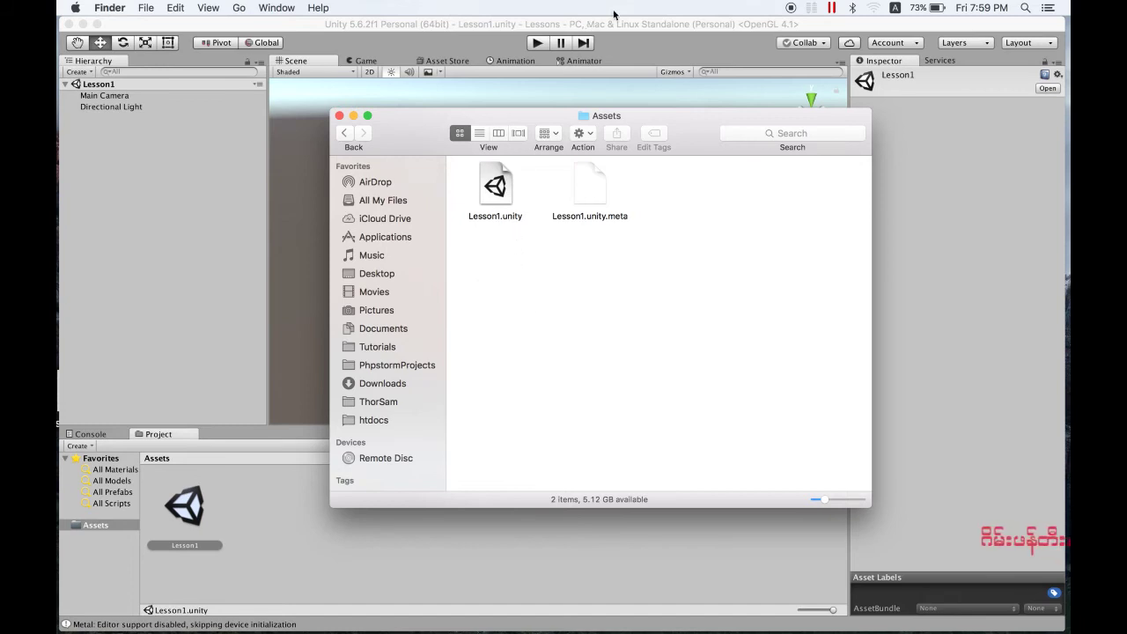
pyautogui.press('super+Tab')
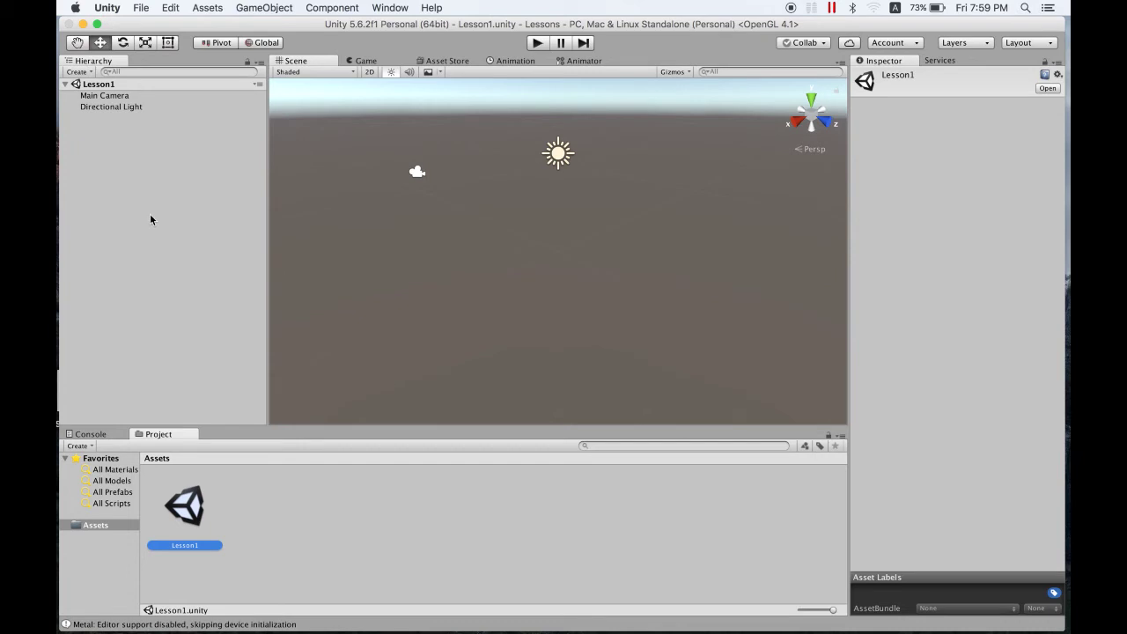
# Inspect Main Camera and Directional Light in the Hierarchy, framing the light and previewing the Game view
pyautogui.click(117, 97)
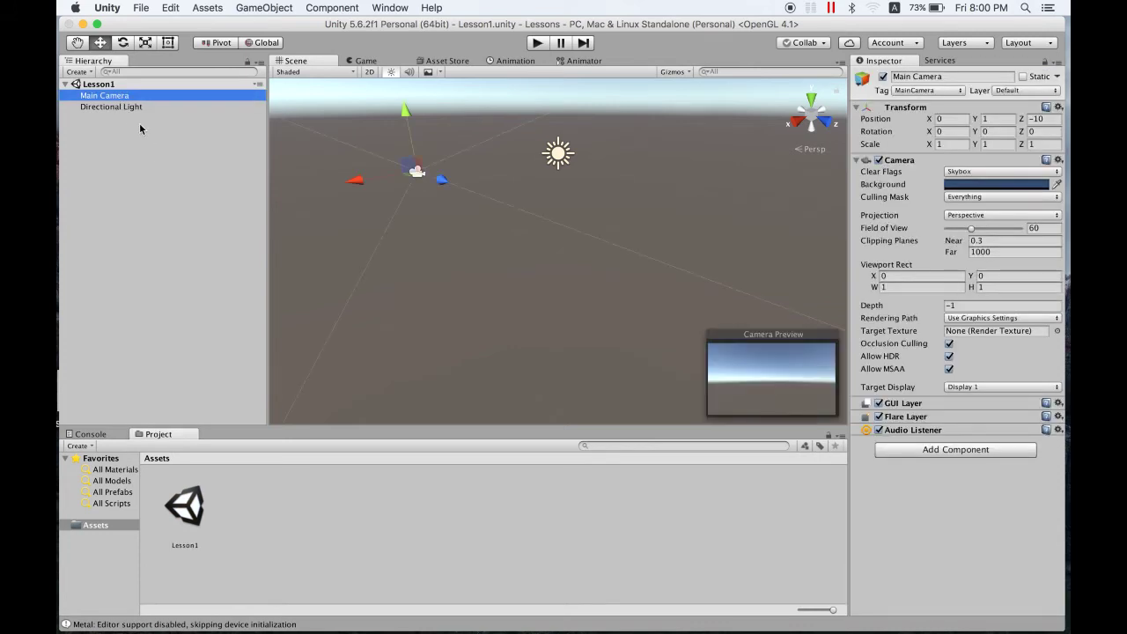
pyautogui.click(120, 108)
pyautogui.doubleClick(120, 108)
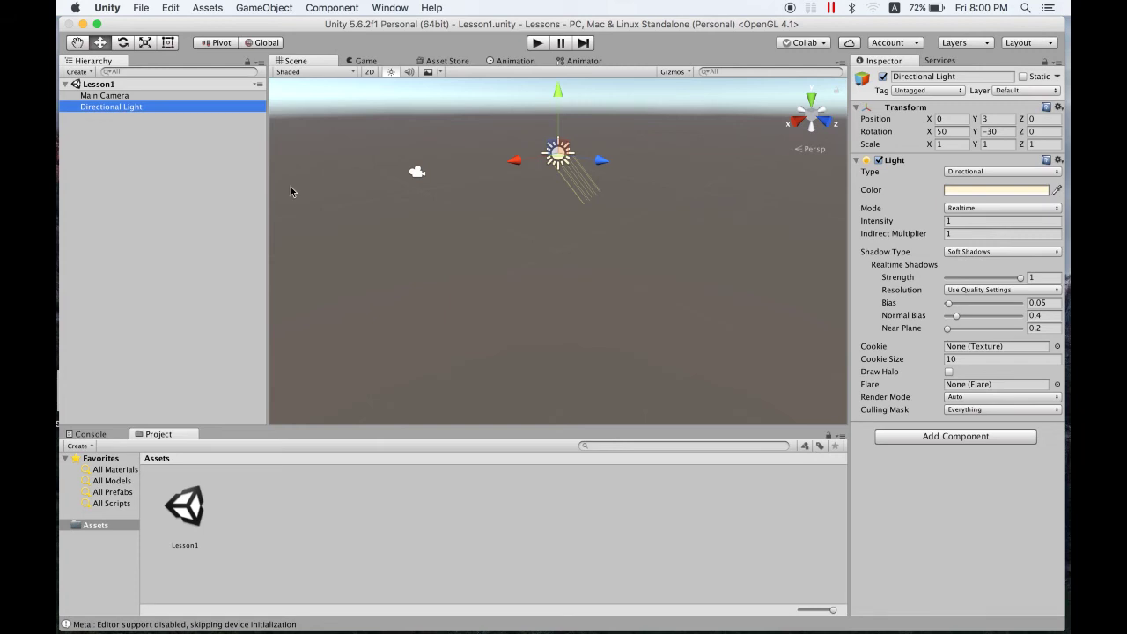
pyautogui.click(313, 64)
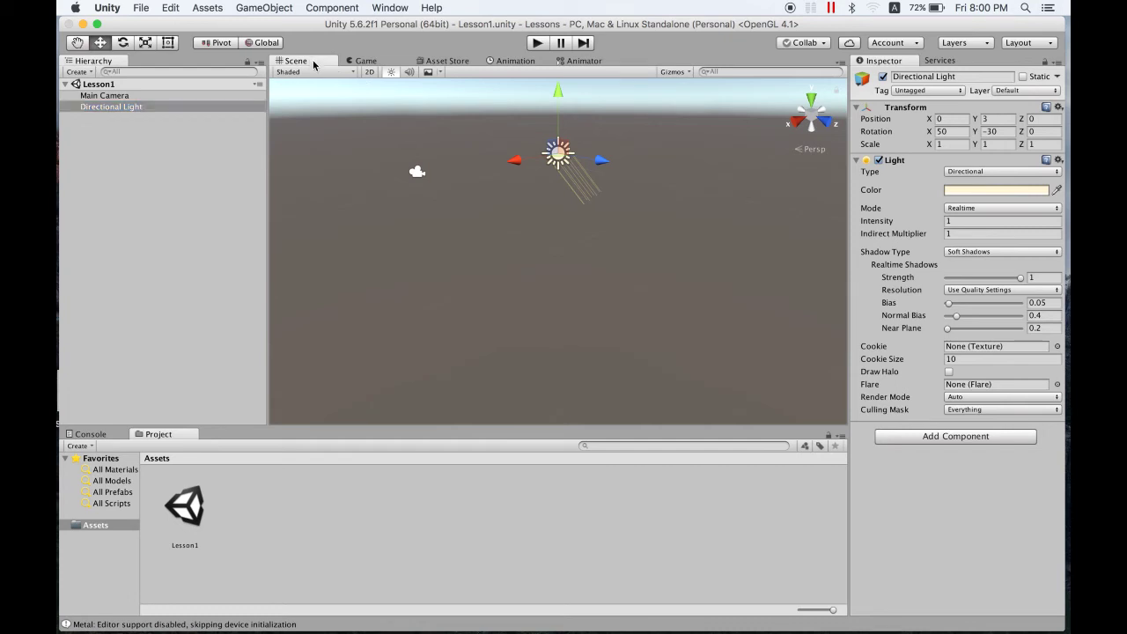
pyautogui.click(366, 62)
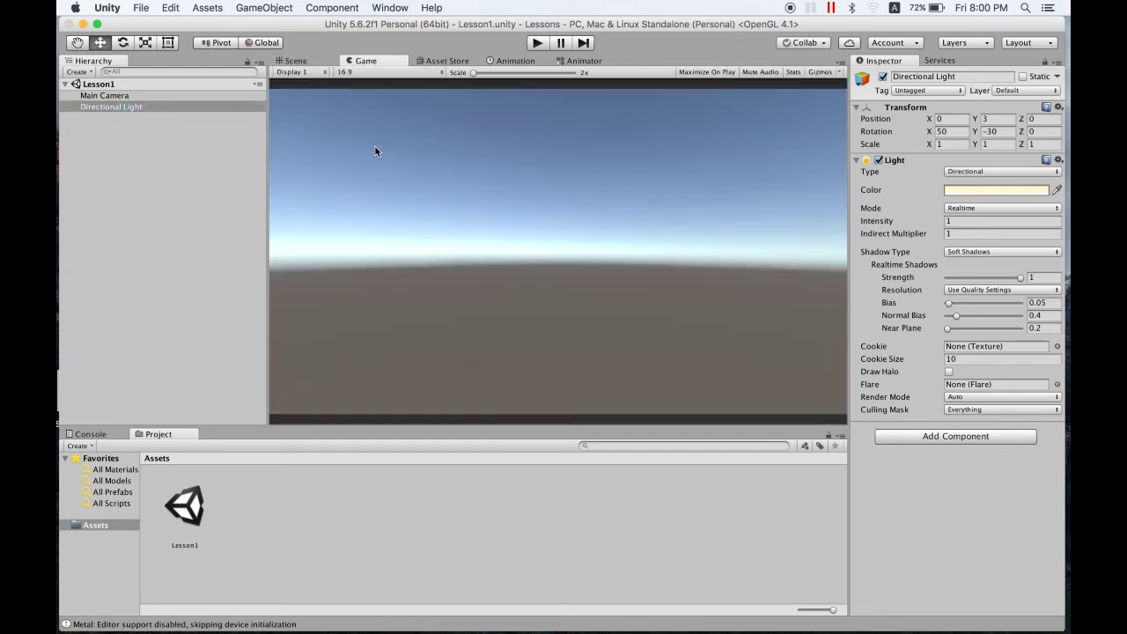
pyautogui.click(305, 61)
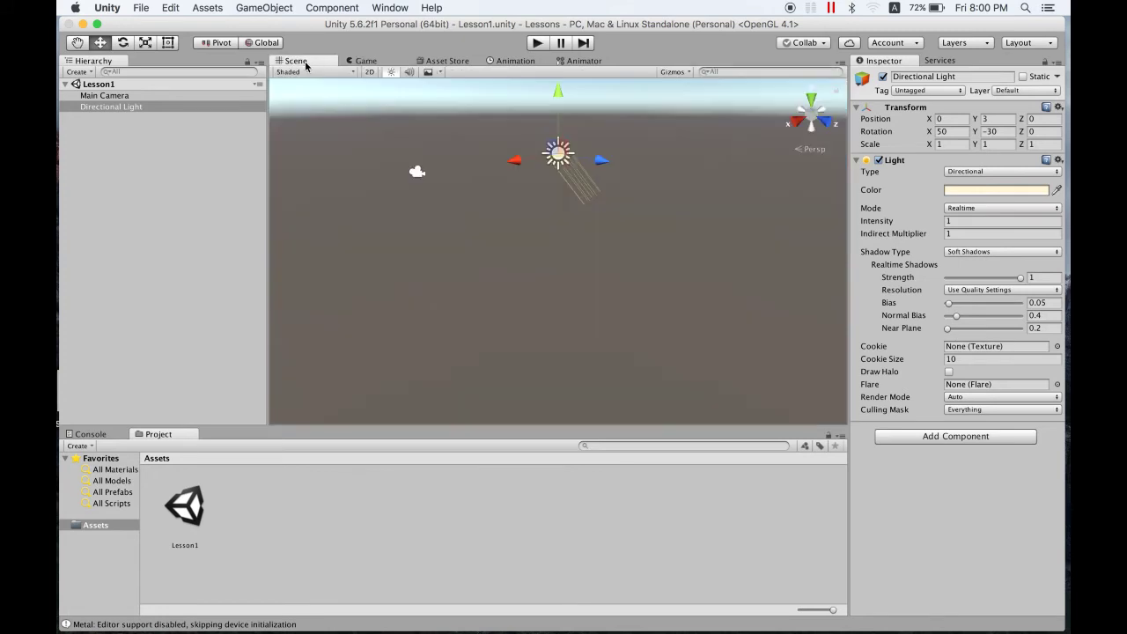
# Alternate selecting camera and light in the Scene view, ending with Main Camera selected
pyautogui.click(420, 174)
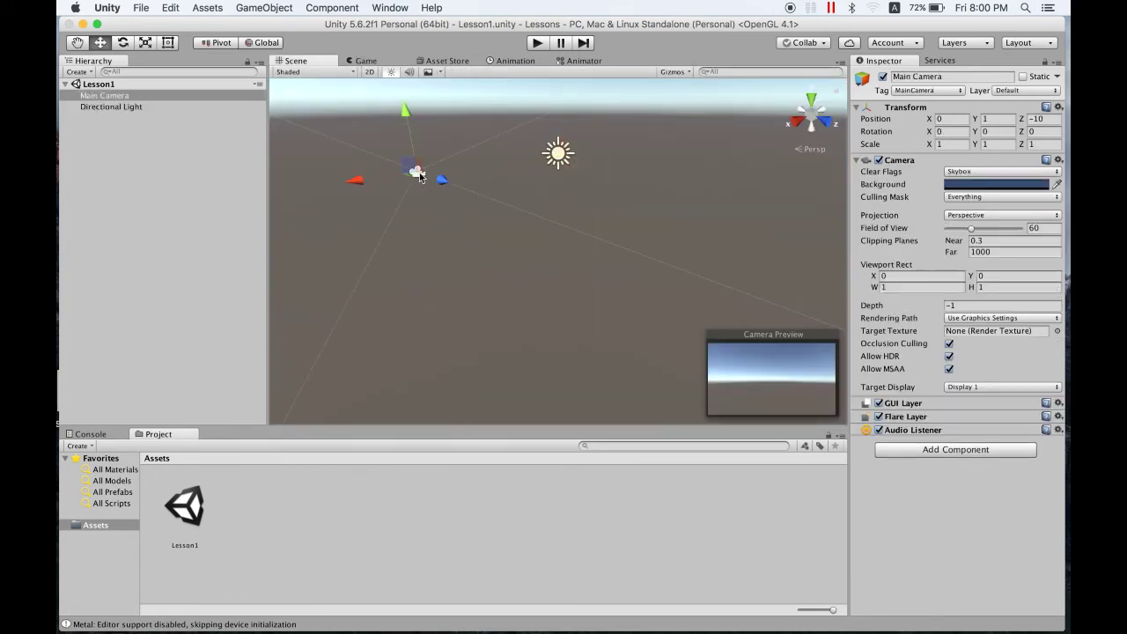
pyautogui.click(556, 161)
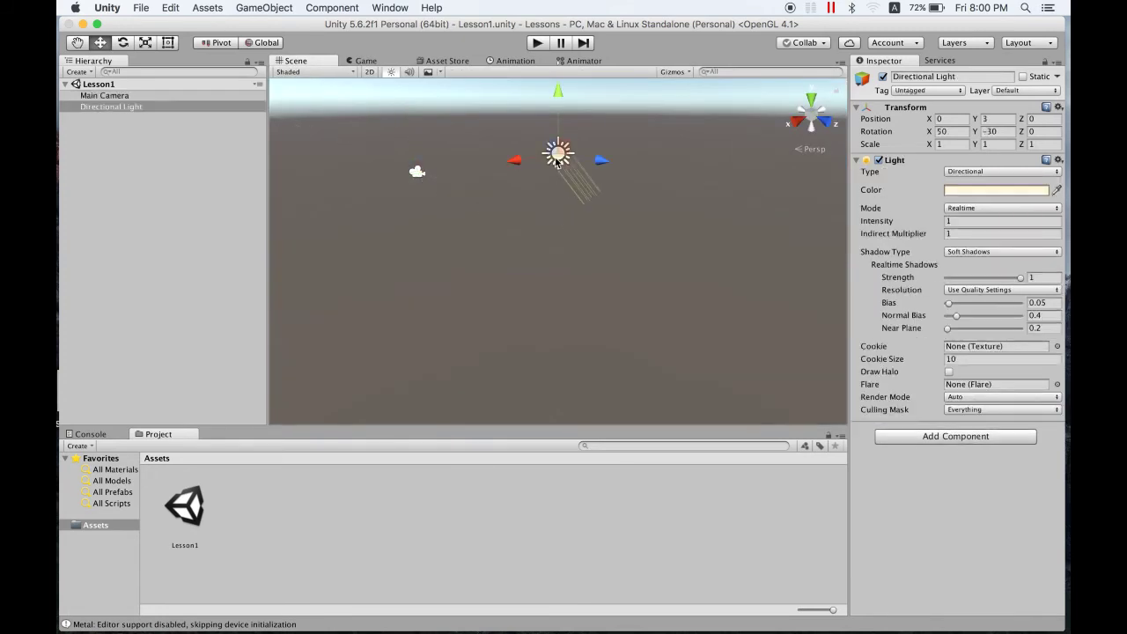
pyautogui.click(415, 176)
pyautogui.click(558, 156)
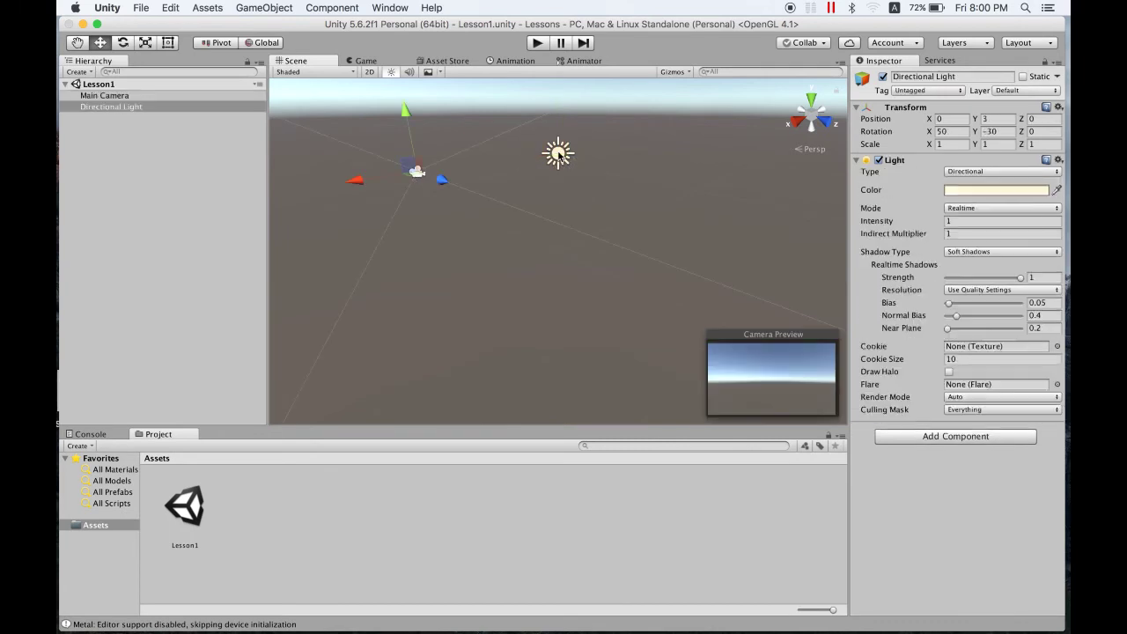
pyautogui.click(416, 175)
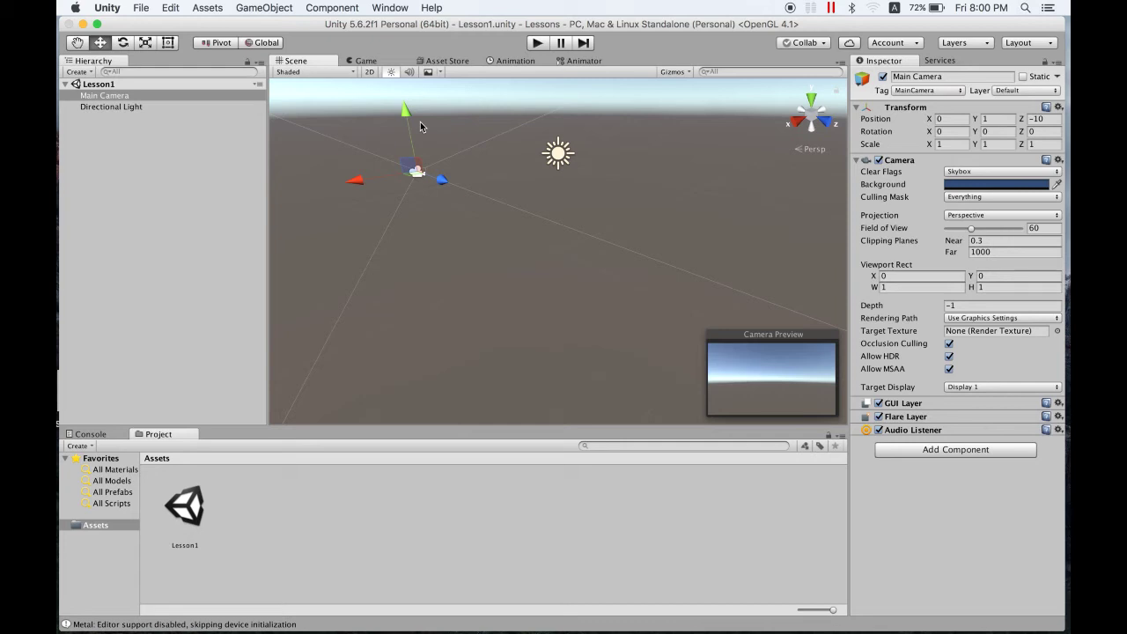
# View the scene in the Game view, then switch to the Asset Store, which reports offline
pyautogui.click(366, 60)
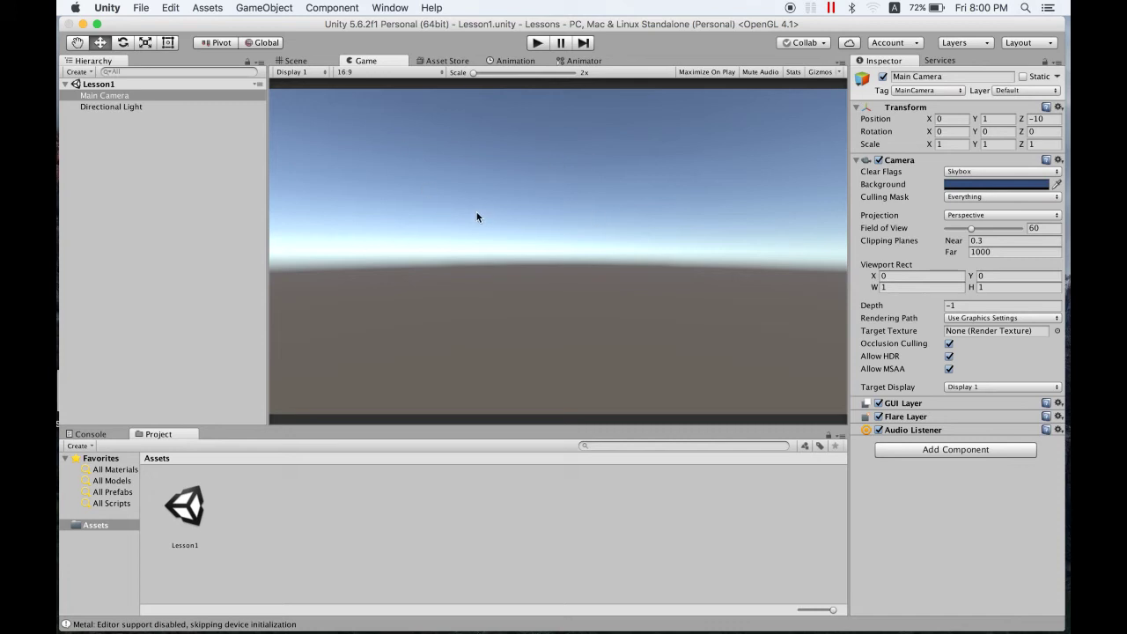
pyautogui.click(447, 61)
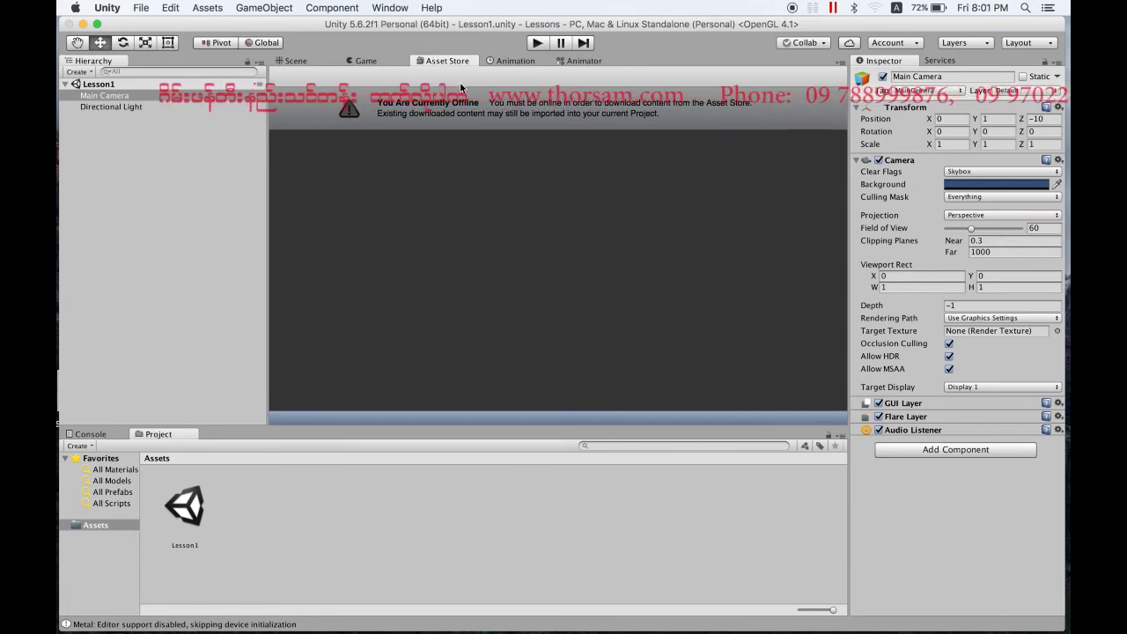
# Glance at the Animation and Animator windows, then return to the Scene view with Main Camera selected
pyautogui.click(520, 60)
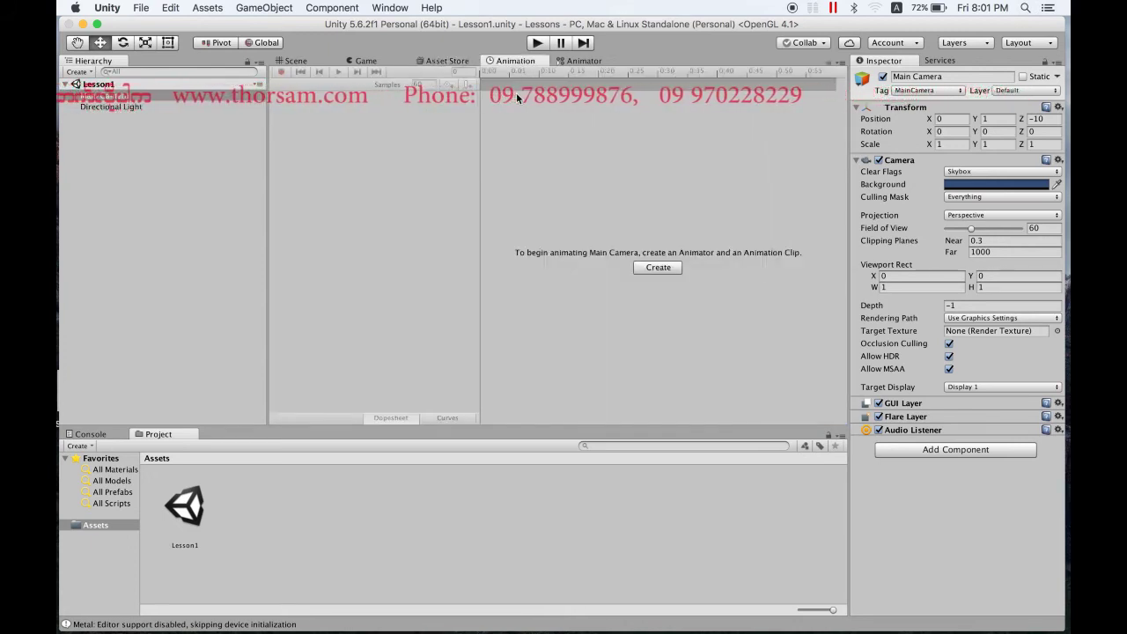
pyautogui.click(571, 62)
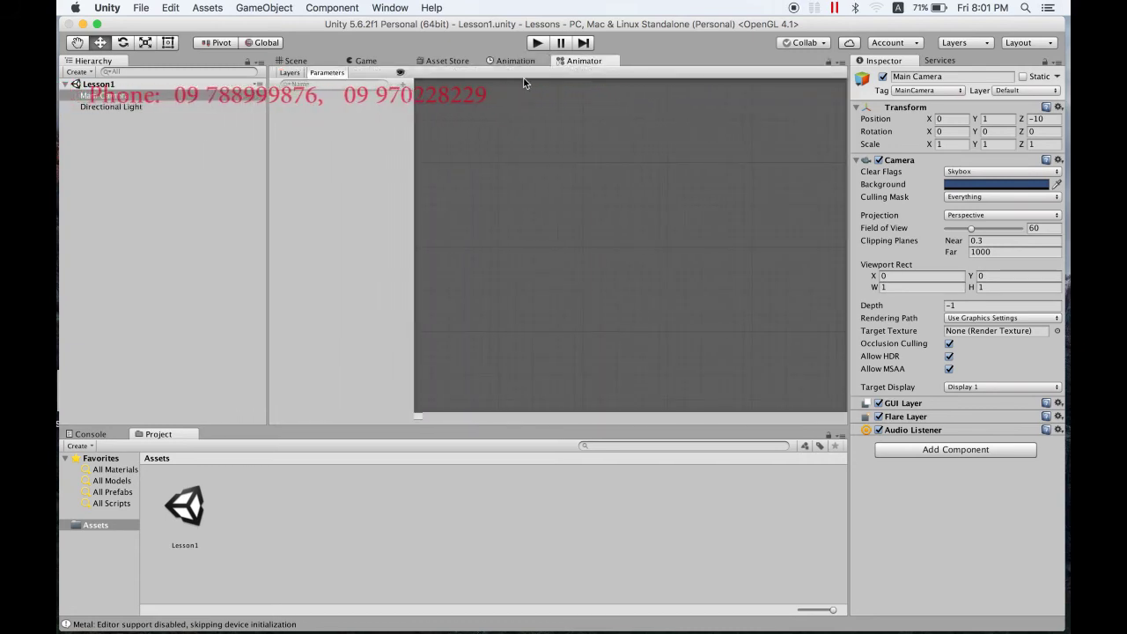
pyautogui.click(306, 63)
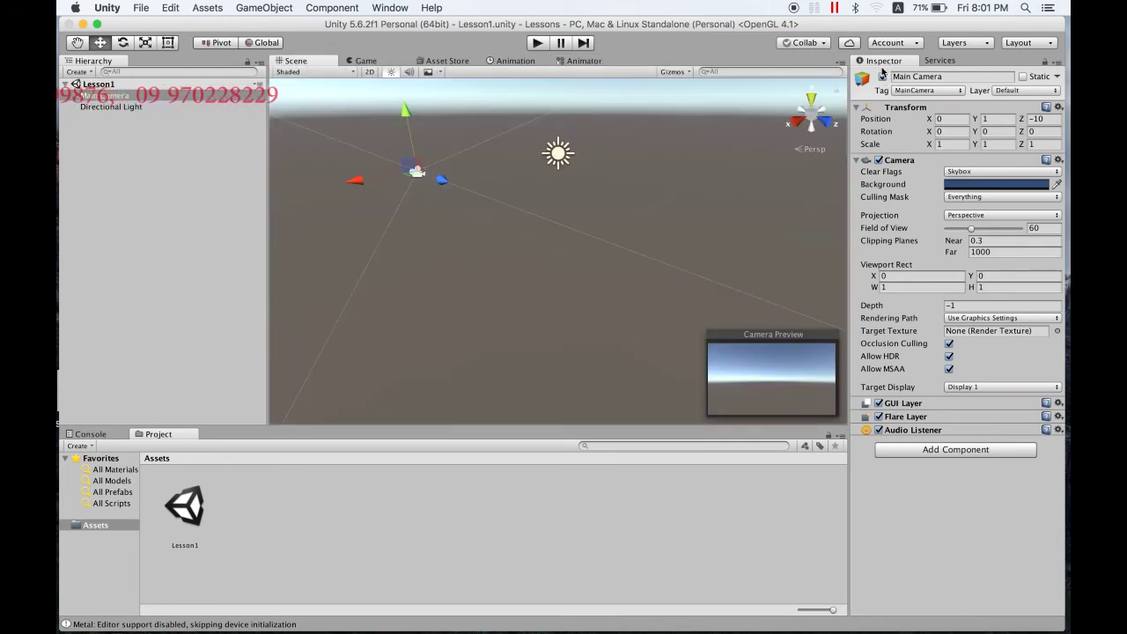
pyautogui.click(124, 99)
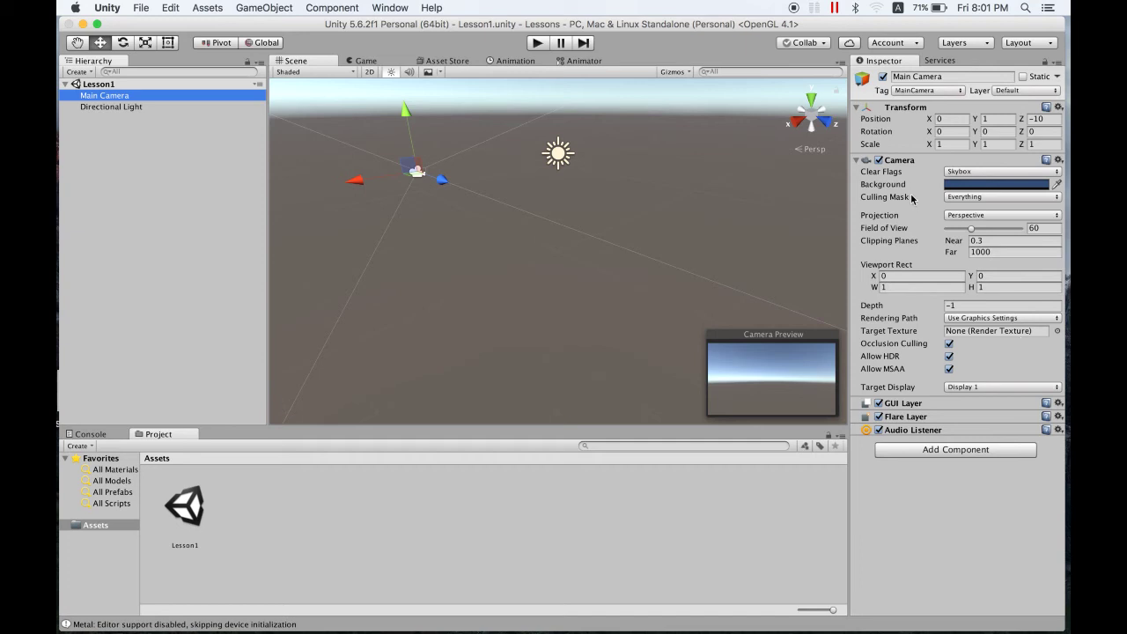
# Select the Directional Light and examine its shadow Strength setting in the Inspector
pyautogui.click(97, 108)
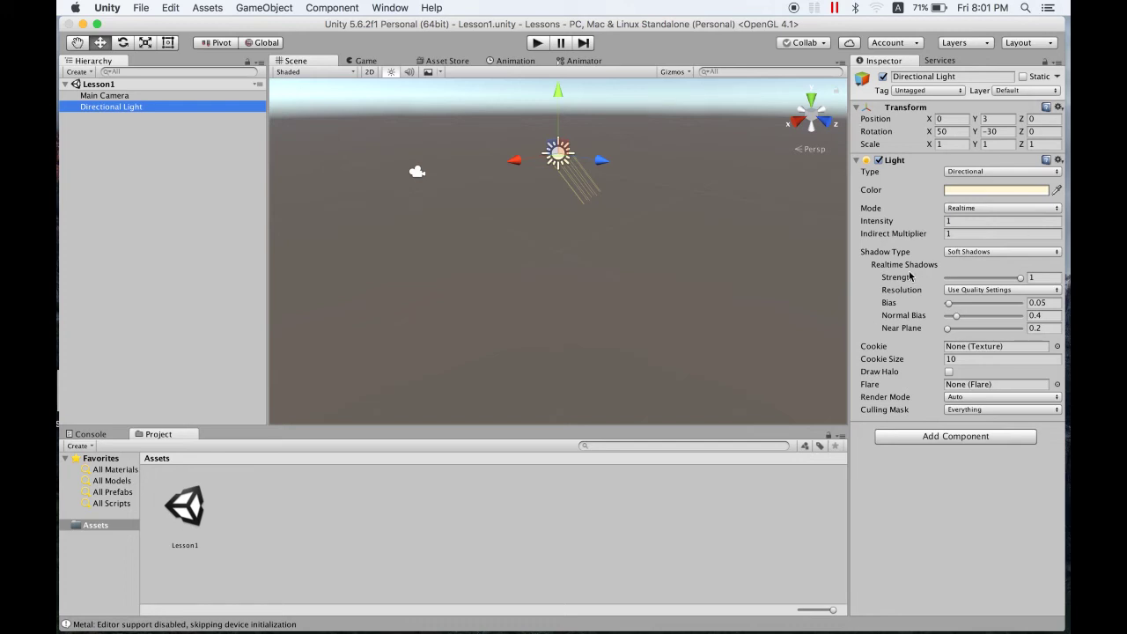
pyautogui.moveTo(911, 278)
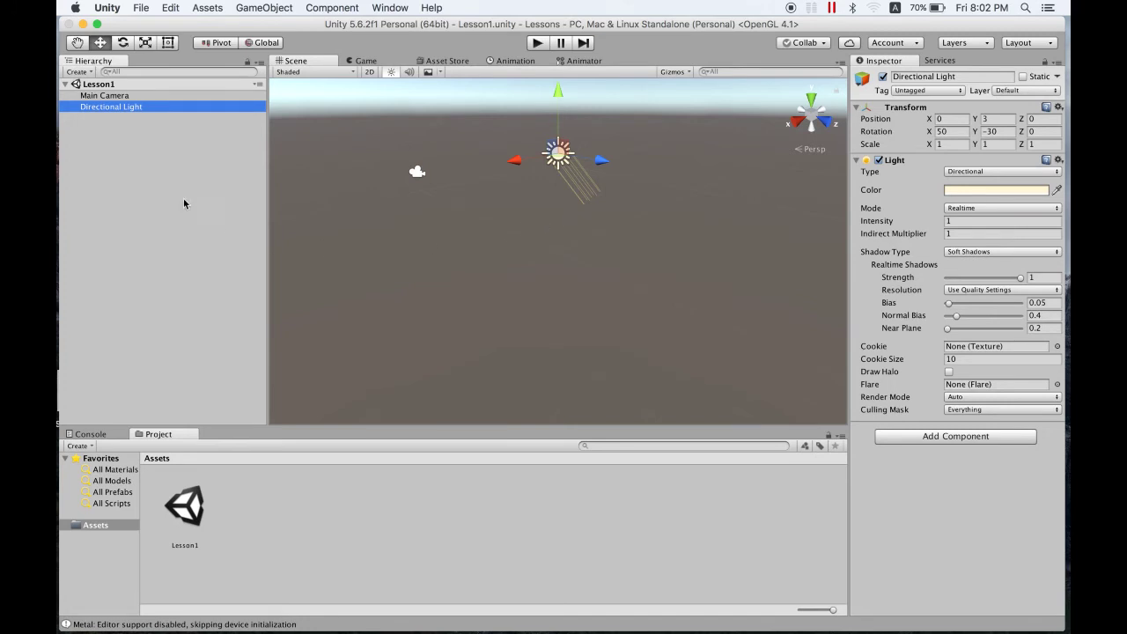
pyautogui.rightClick(131, 159)
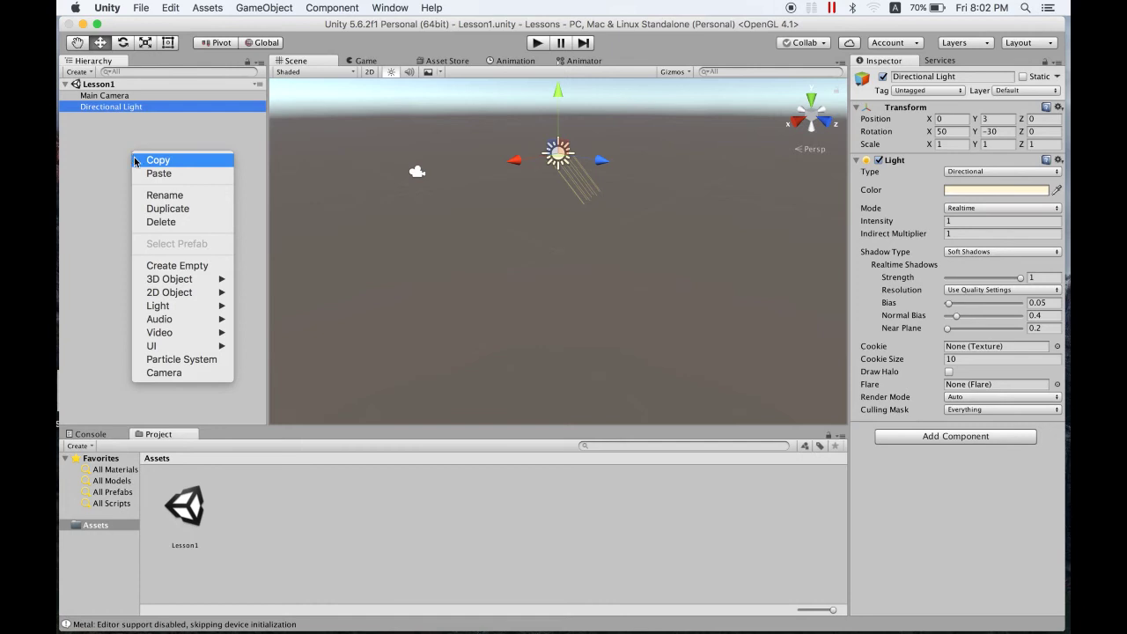
pyautogui.moveTo(208, 282)
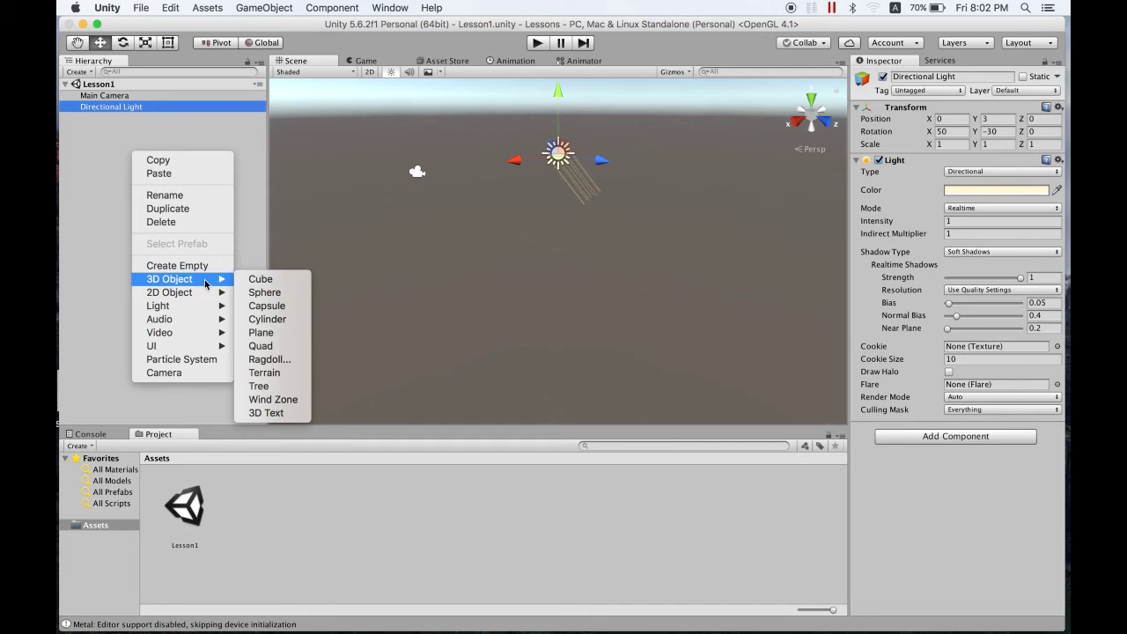
pyautogui.click(256, 280)
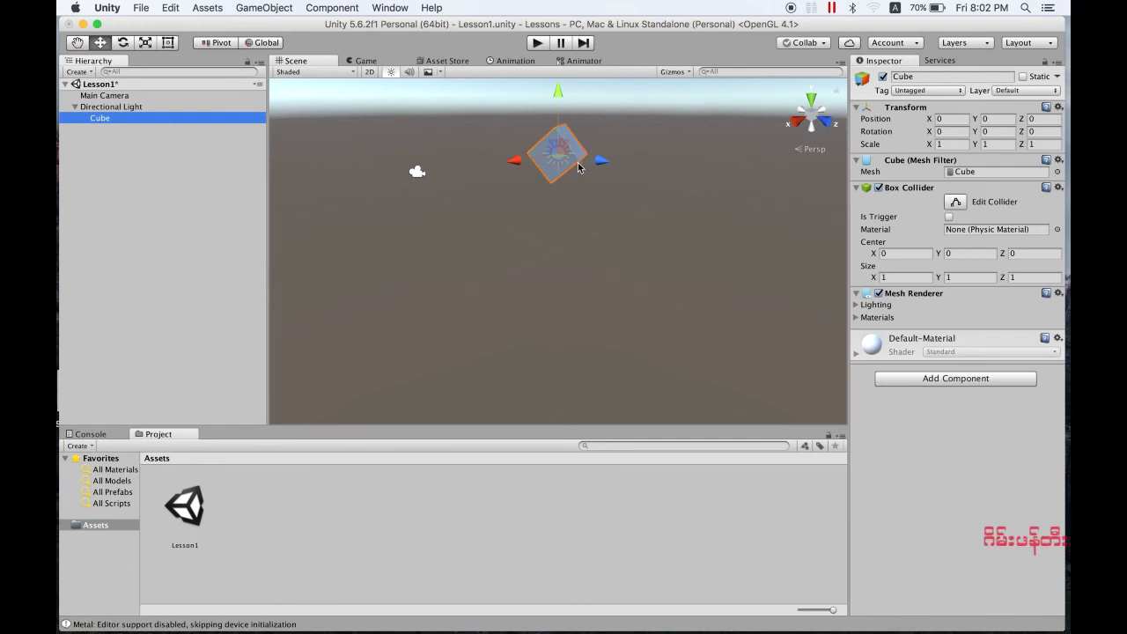
pyautogui.scroll(1, 577, 173)
pyautogui.scroll(2, 577, 174)
pyautogui.scroll(-1, 577, 174)
pyautogui.scroll(-2, 576, 172)
pyautogui.scroll(-1, 576, 171)
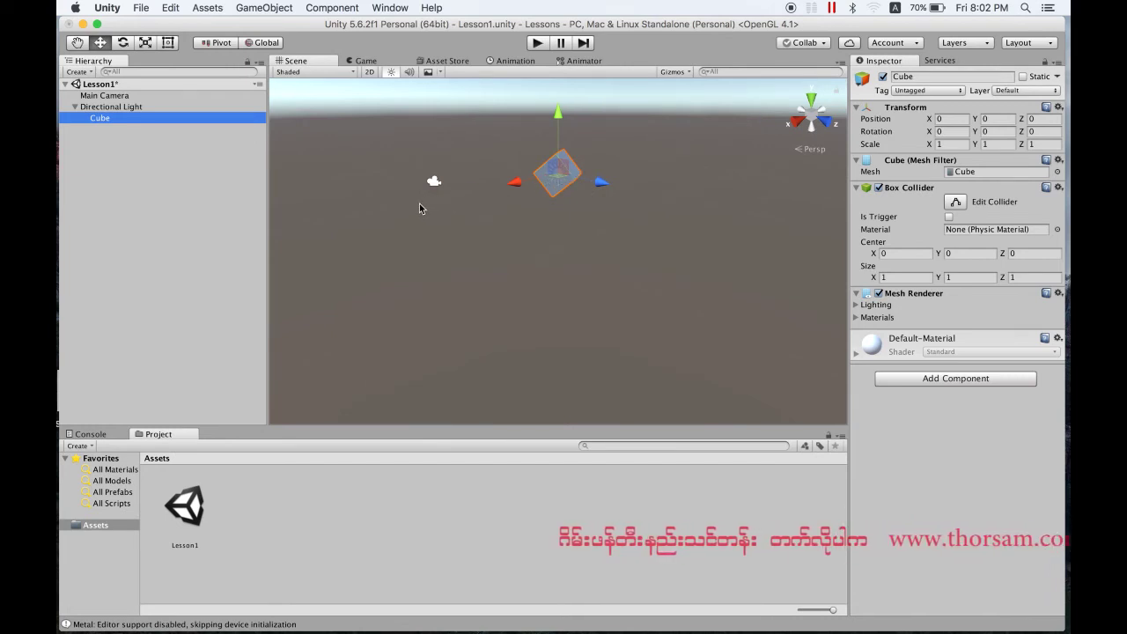
pyautogui.press('Delete')
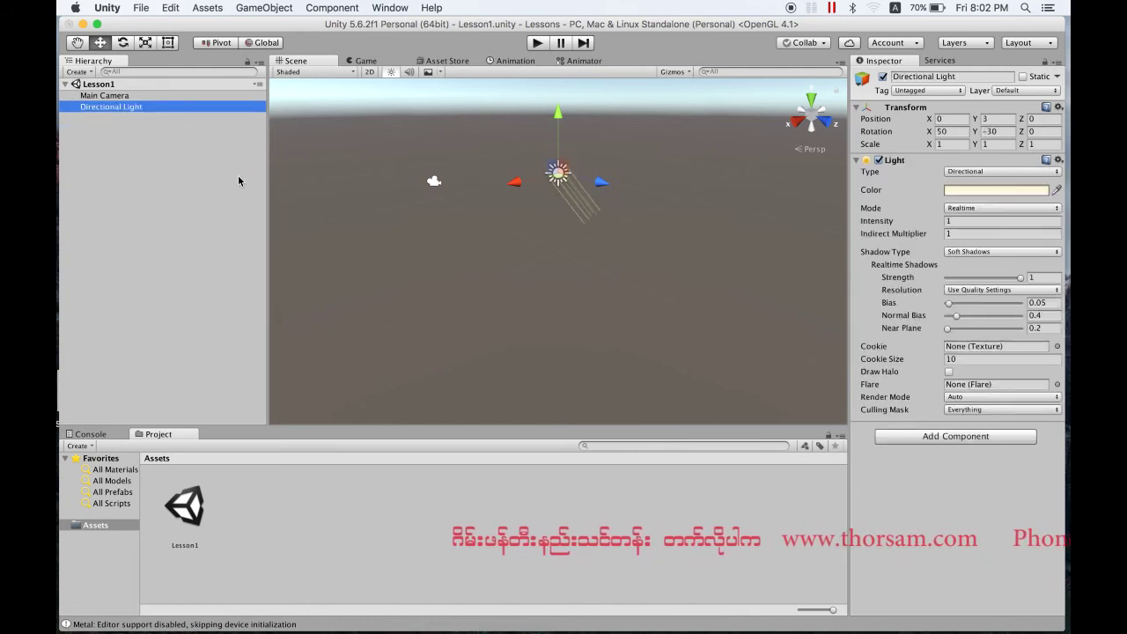
# With nothing selected, add a top-level 3D Object > Cube at the origin from the Hierarchy menu
pyautogui.click(117, 164)
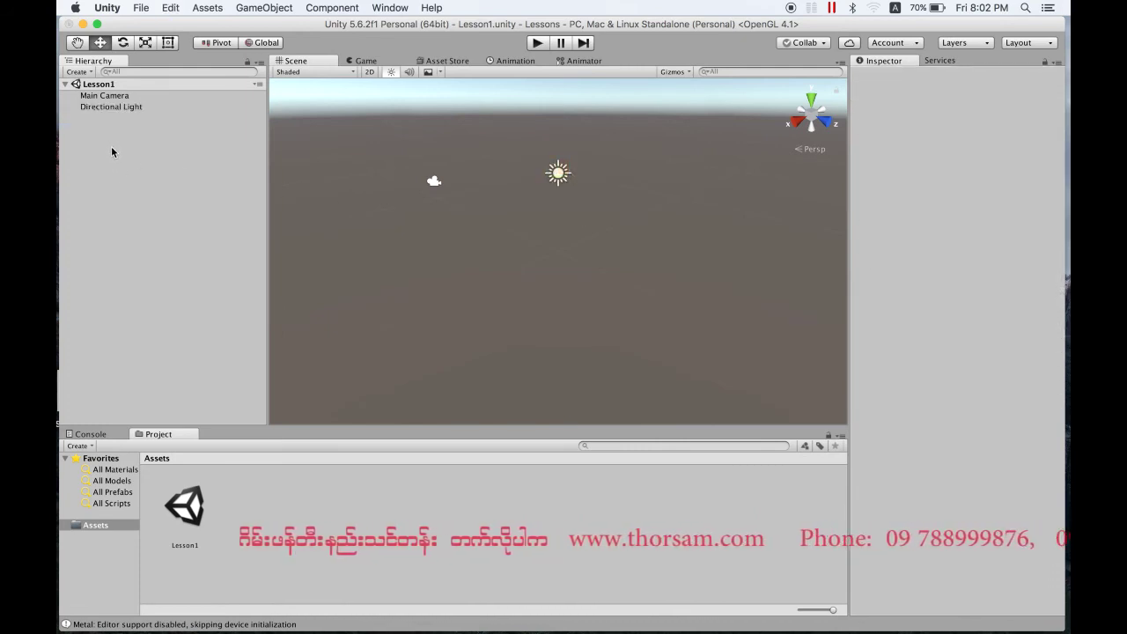
pyautogui.rightClick(112, 152)
pyautogui.click(91, 161)
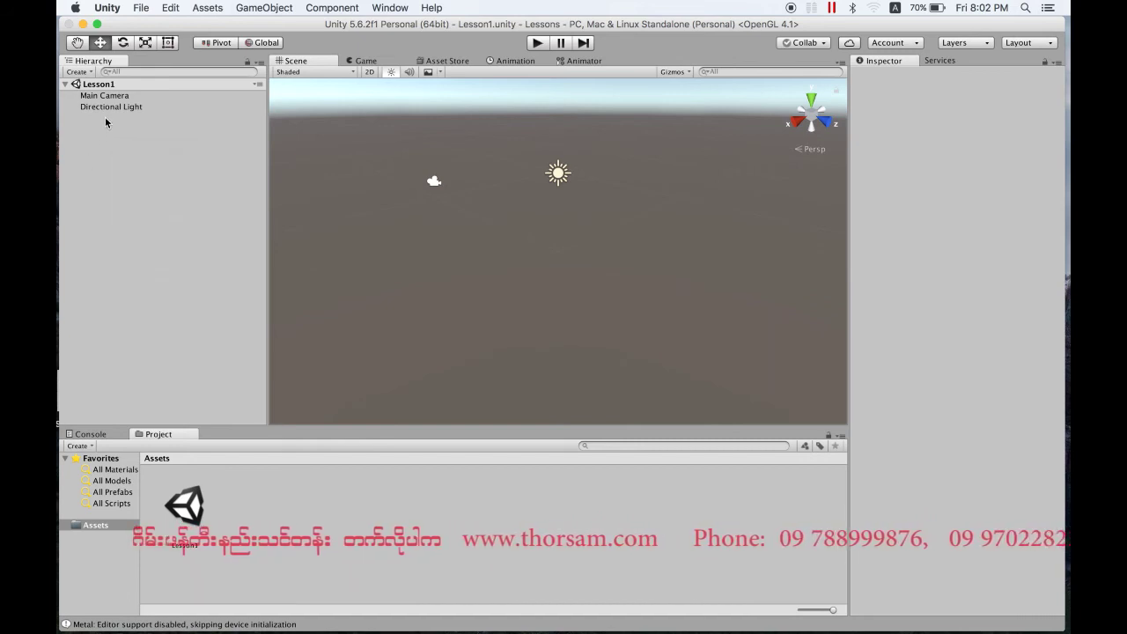
pyautogui.rightClick(137, 159)
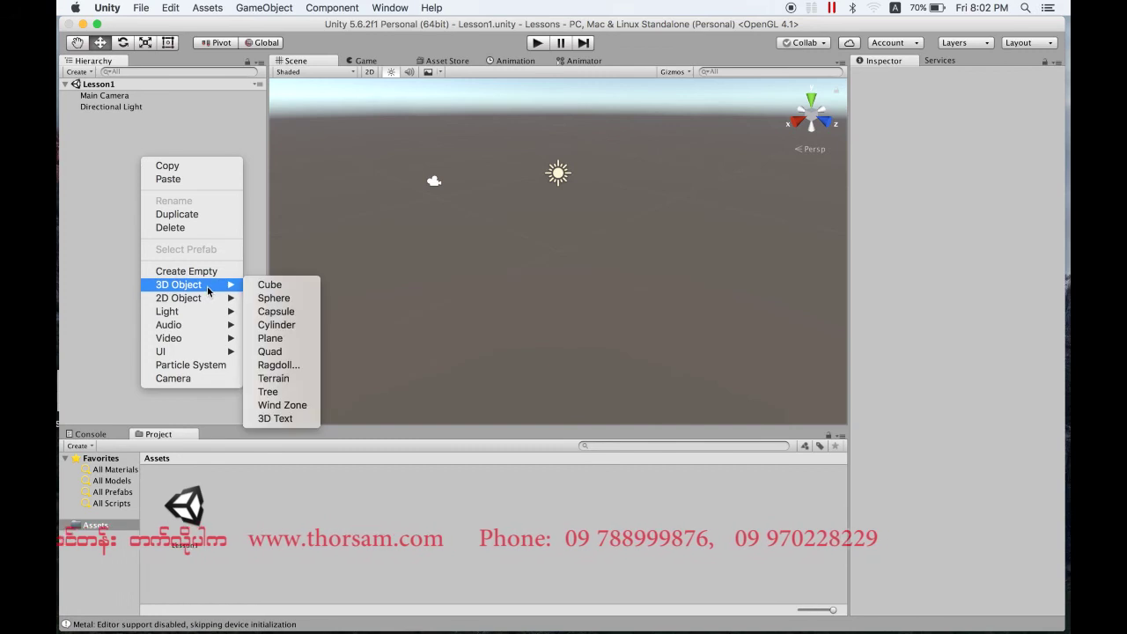
pyautogui.click(252, 285)
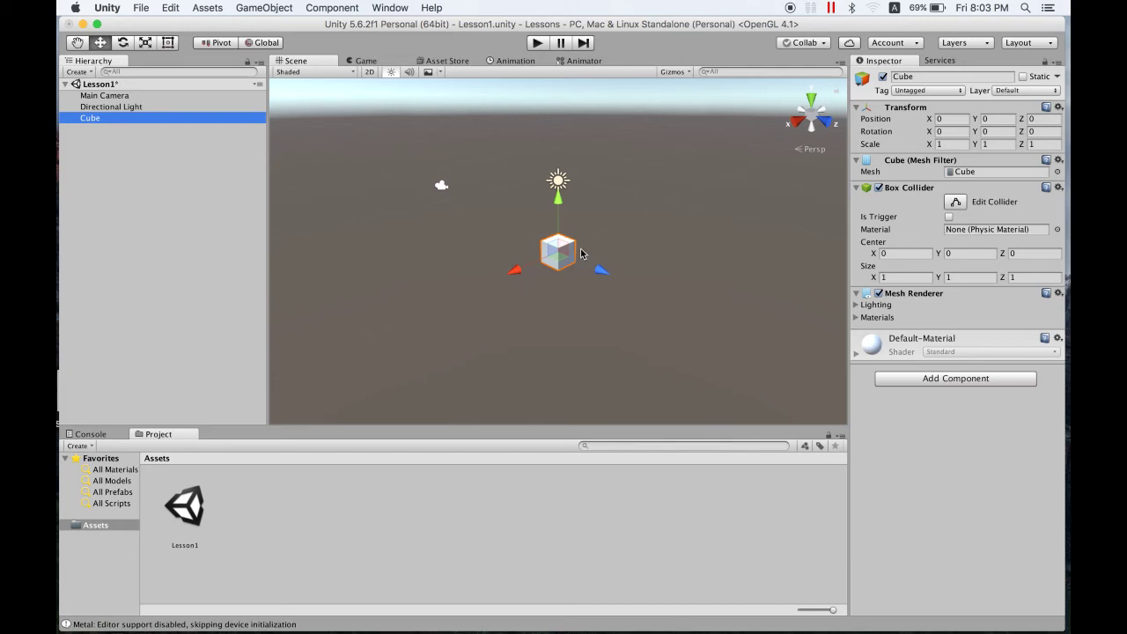
pyautogui.scroll(-1, 581, 254)
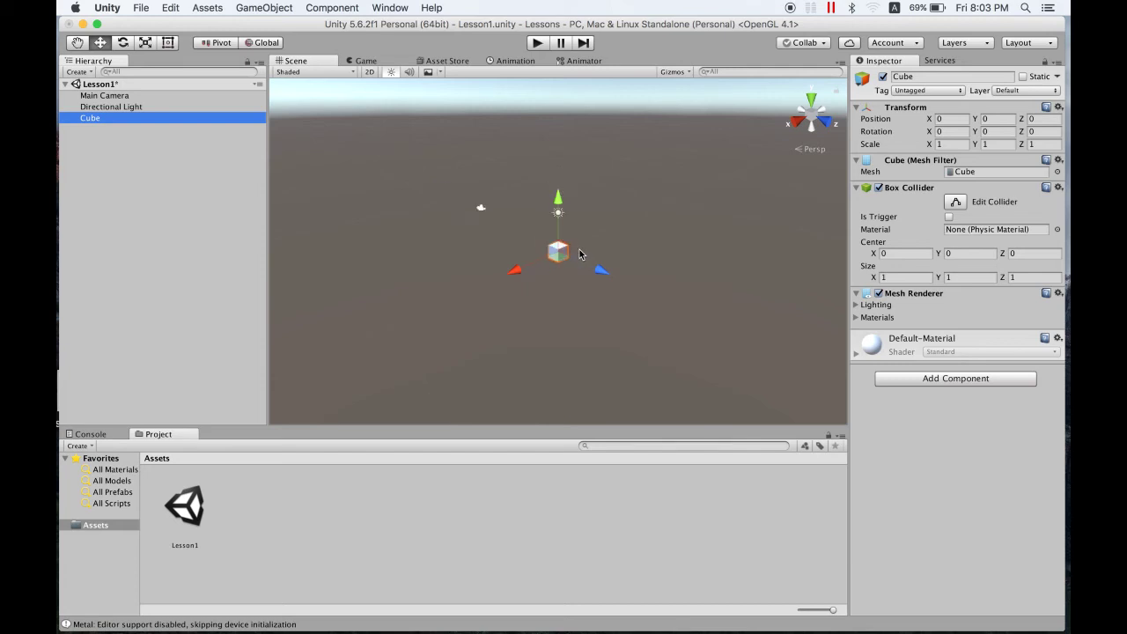
# Zoom the Scene view in and out around the new Cube at the origin
pyautogui.scroll(2, 580, 254)
pyautogui.scroll(3, 580, 254)
pyautogui.scroll(-4, 580, 254)
pyautogui.scroll(2, 581, 254)
pyautogui.scroll(2, 580, 254)
pyautogui.scroll(-3, 581, 254)
pyautogui.scroll(4, 580, 254)
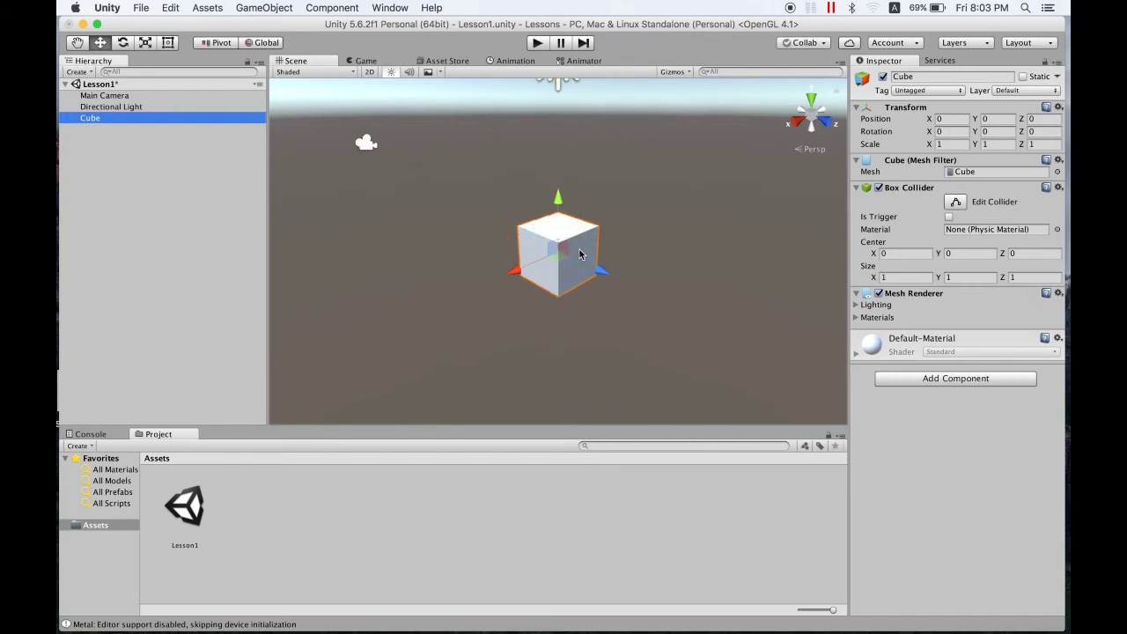
pyautogui.scroll(-3, 580, 253)
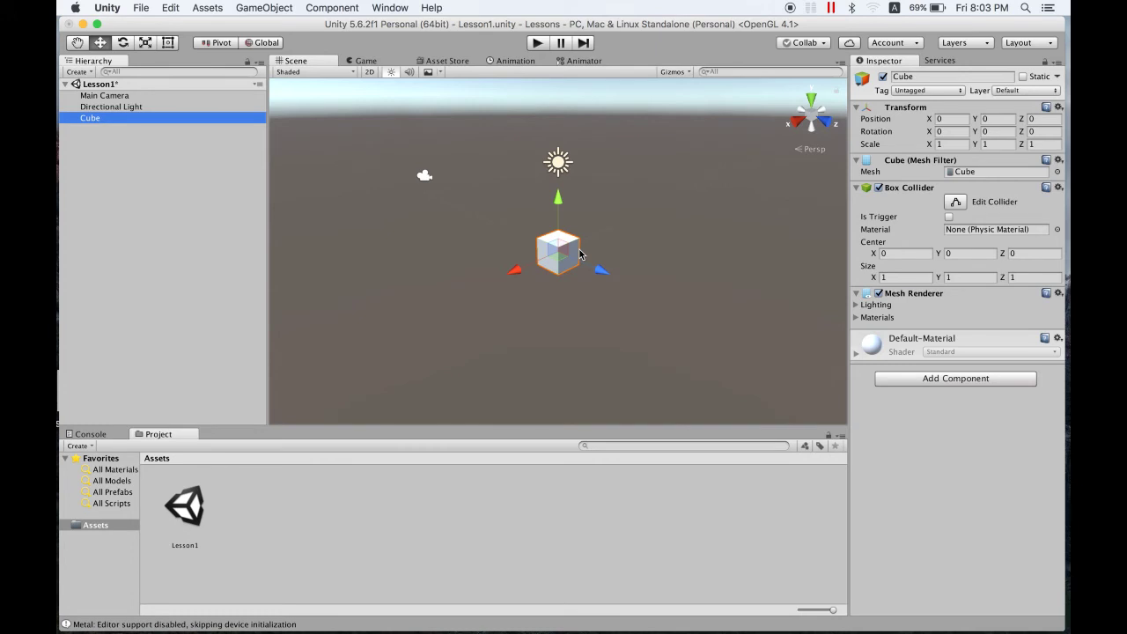
pyautogui.scroll(2, 580, 254)
pyautogui.scroll(-2, 580, 253)
pyautogui.scroll(2, 580, 254)
pyautogui.scroll(1, 580, 253)
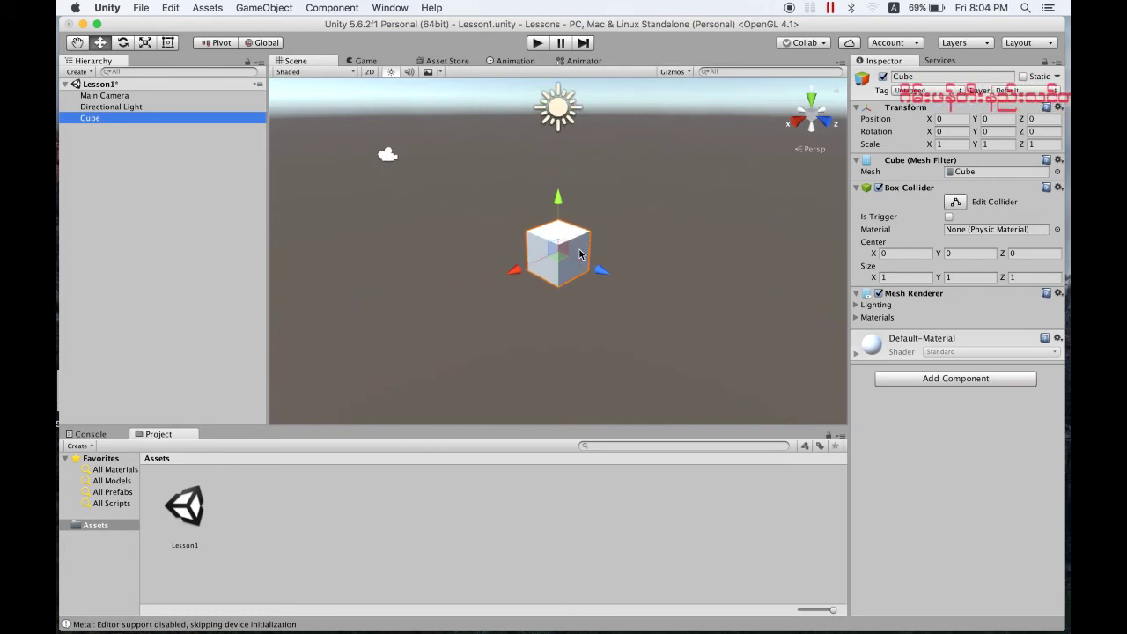
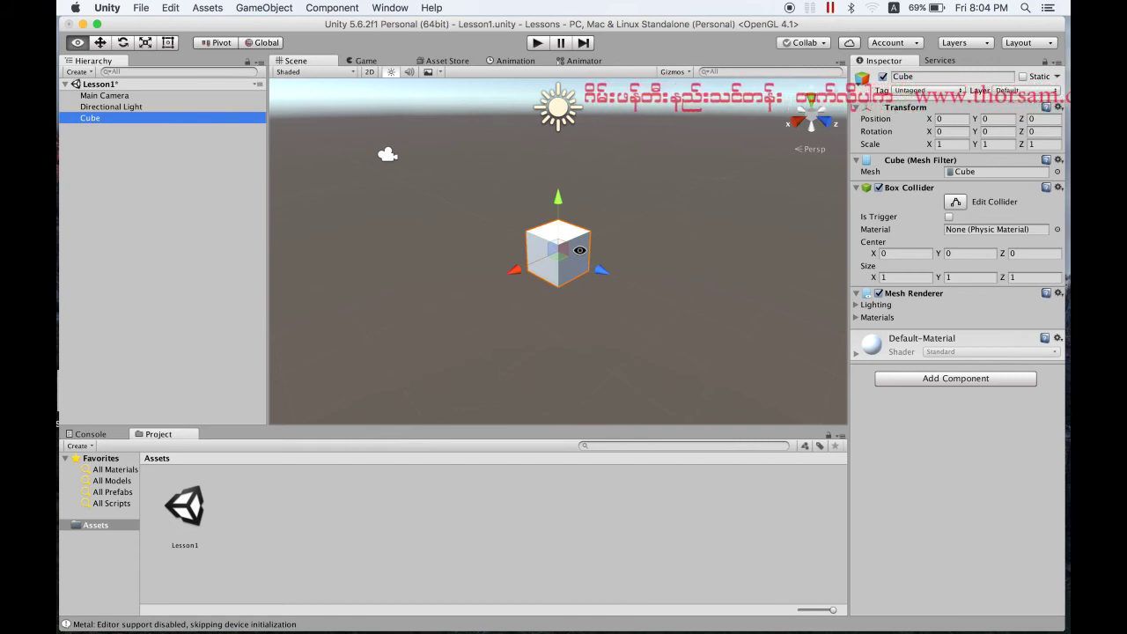
# Orbit the Scene view to a front view of the Cube, then pan until it leaves the view
pyautogui.moveTo(580, 250)
pyautogui.keyDown('alt'); pyautogui.mouseDown()
pyautogui.moveTo(380, 247)
pyautogui.moveTo(742, 229)
pyautogui.moveTo(532, 236)
pyautogui.mouseUp(); pyautogui.keyUp('alt')
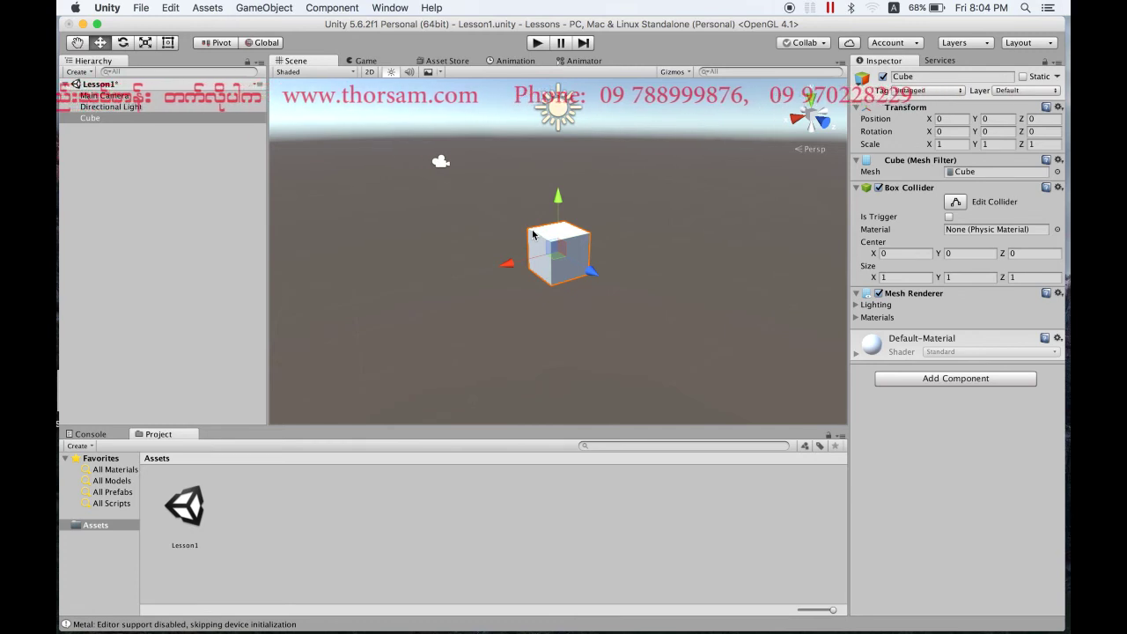
pyautogui.press('alt')
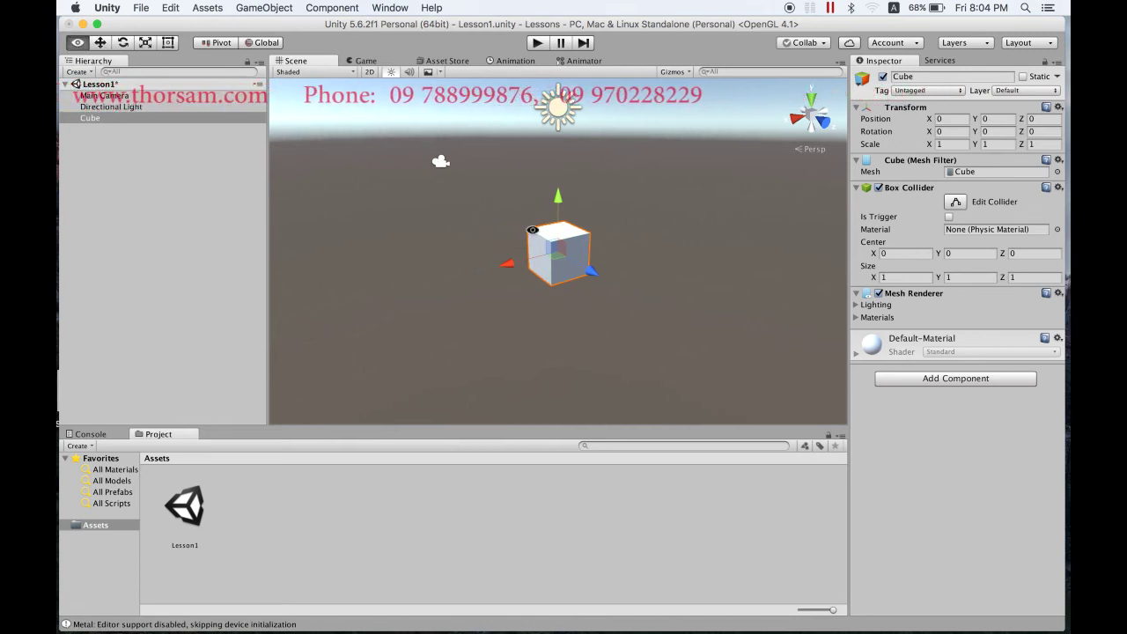
pyautogui.moveTo(532, 230)
pyautogui.mouseDown()
pyautogui.moveTo(440, 330)
pyautogui.moveTo(559, 354)
pyautogui.moveTo(712, 337)
pyautogui.moveTo(718, 307)
pyautogui.moveTo(975, 205)
pyautogui.mouseUp()
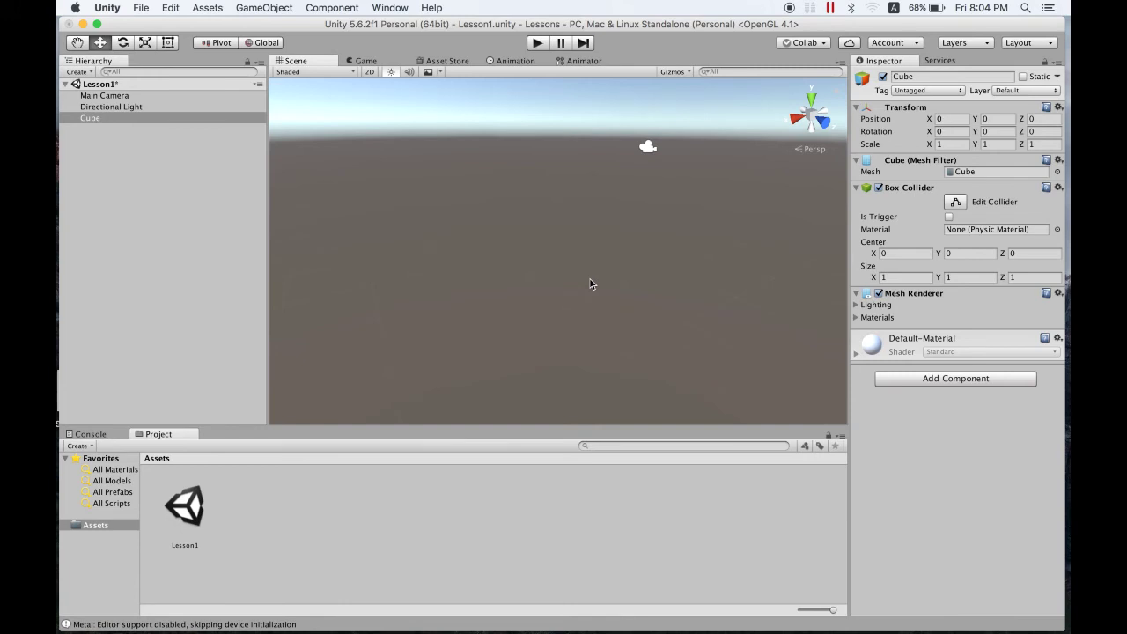
# Select Cube in the Hierarchy and frame it with F so it fills the Scene view
pyautogui.click(94, 146)
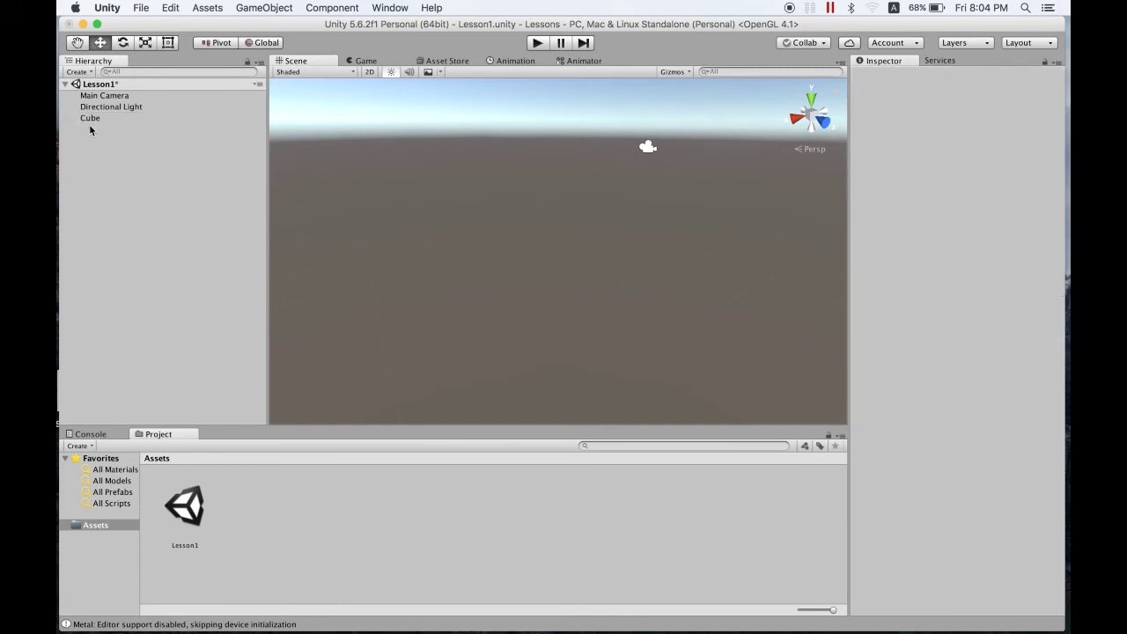
pyautogui.click(90, 120)
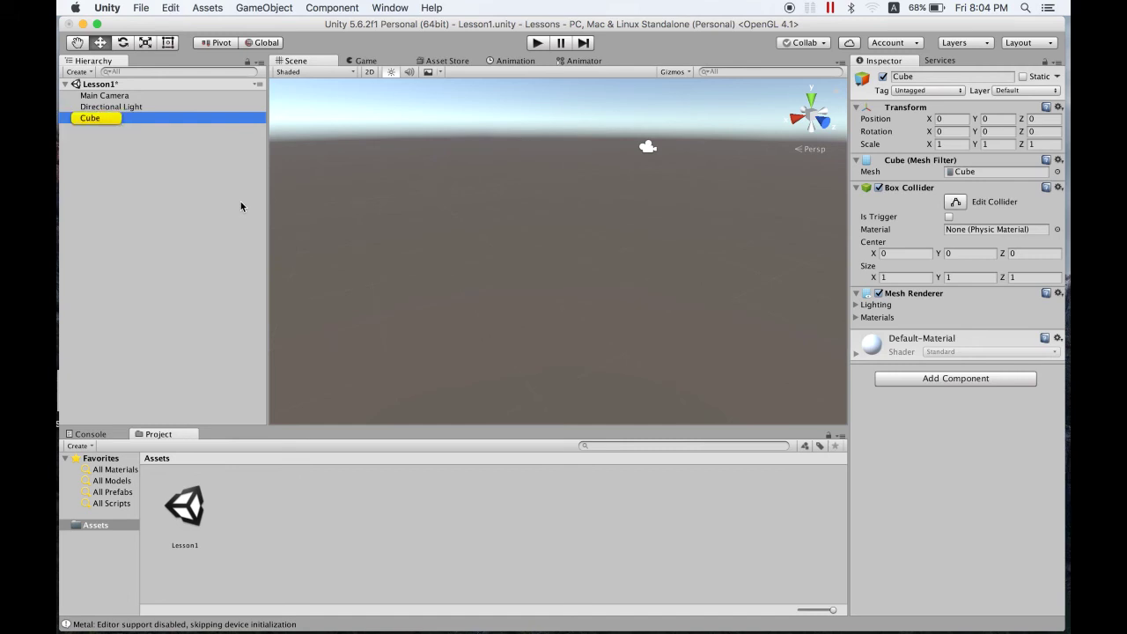
pyautogui.click(211, 187)
pyautogui.click(93, 120)
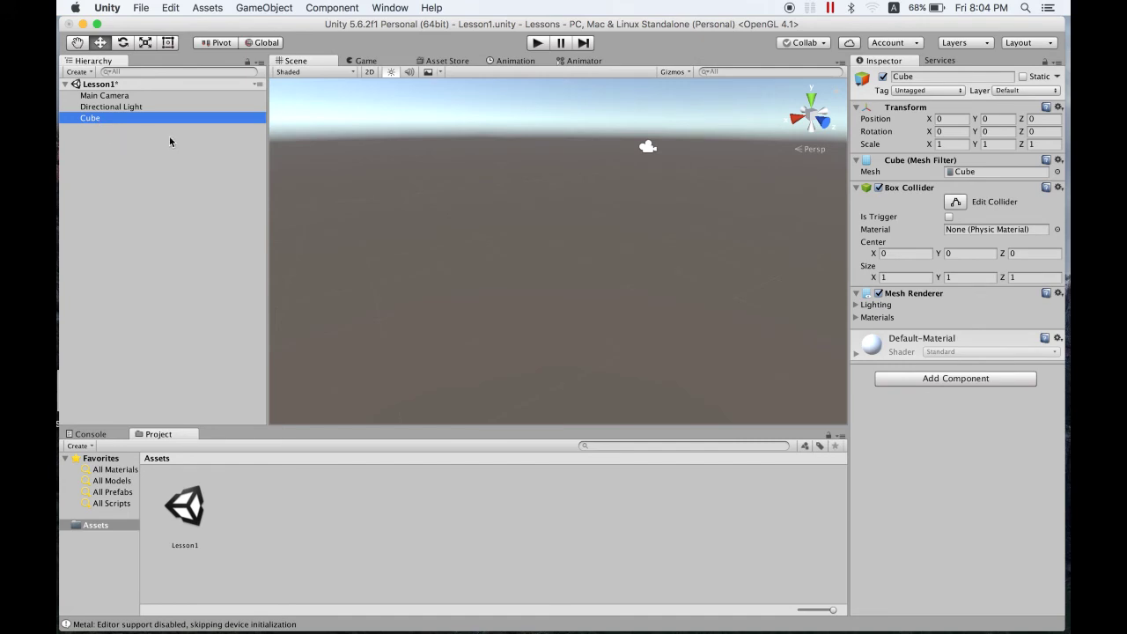
pyautogui.click(505, 240)
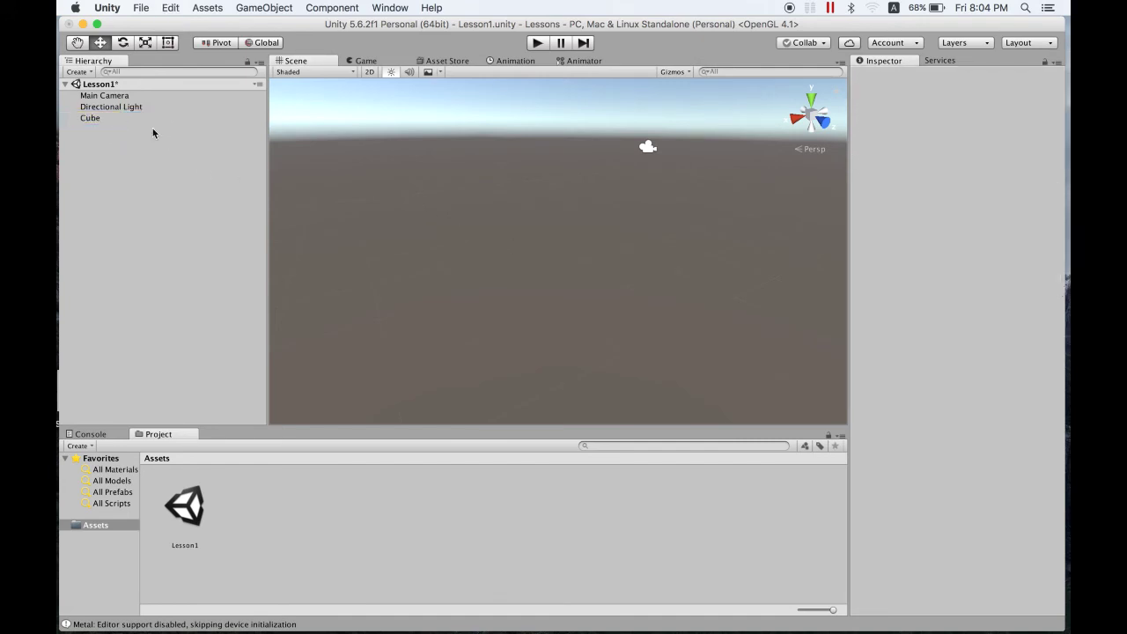
pyautogui.click(199, 122)
pyautogui.click(504, 198)
pyautogui.click(156, 117)
pyautogui.press('f')
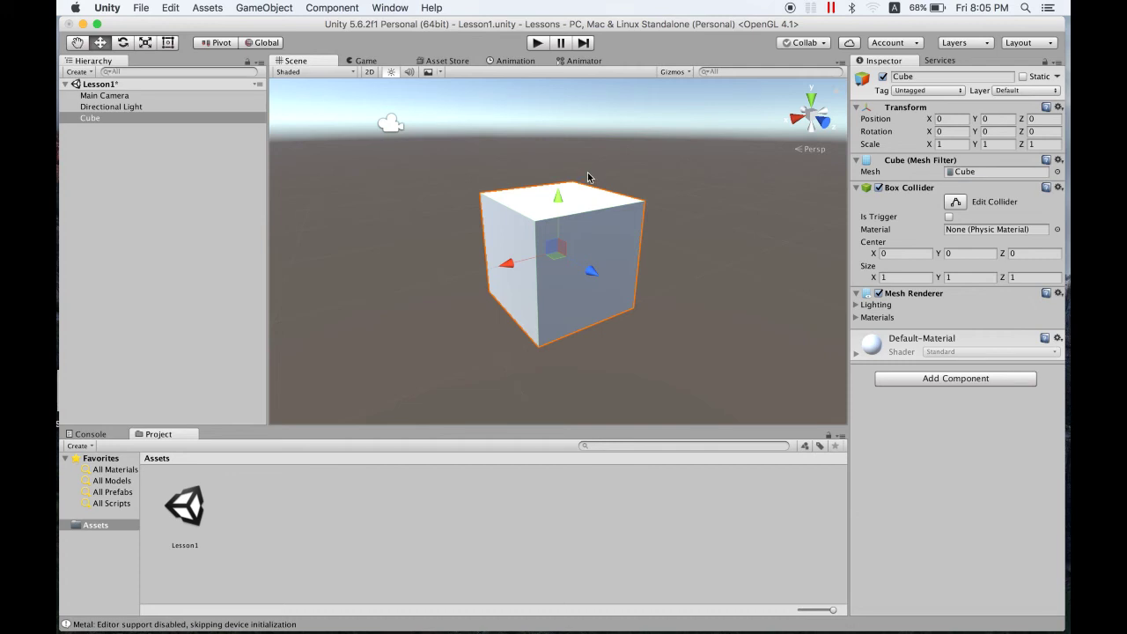
pyautogui.scroll(5, 588, 177)
pyautogui.scroll(-8, 588, 177)
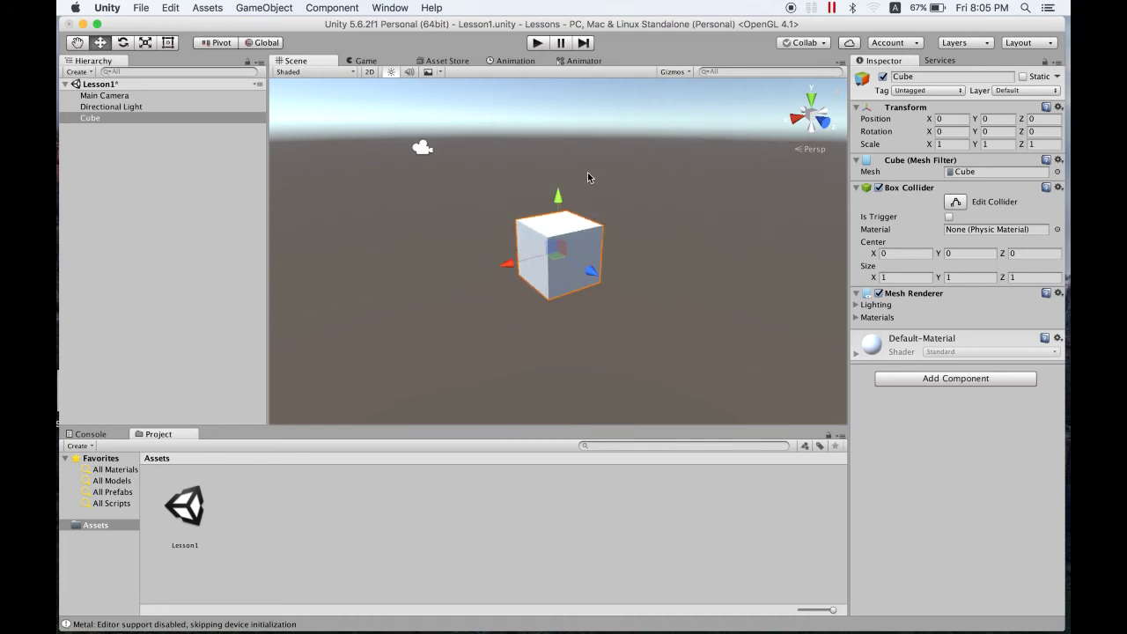
pyautogui.scroll(1, 588, 177)
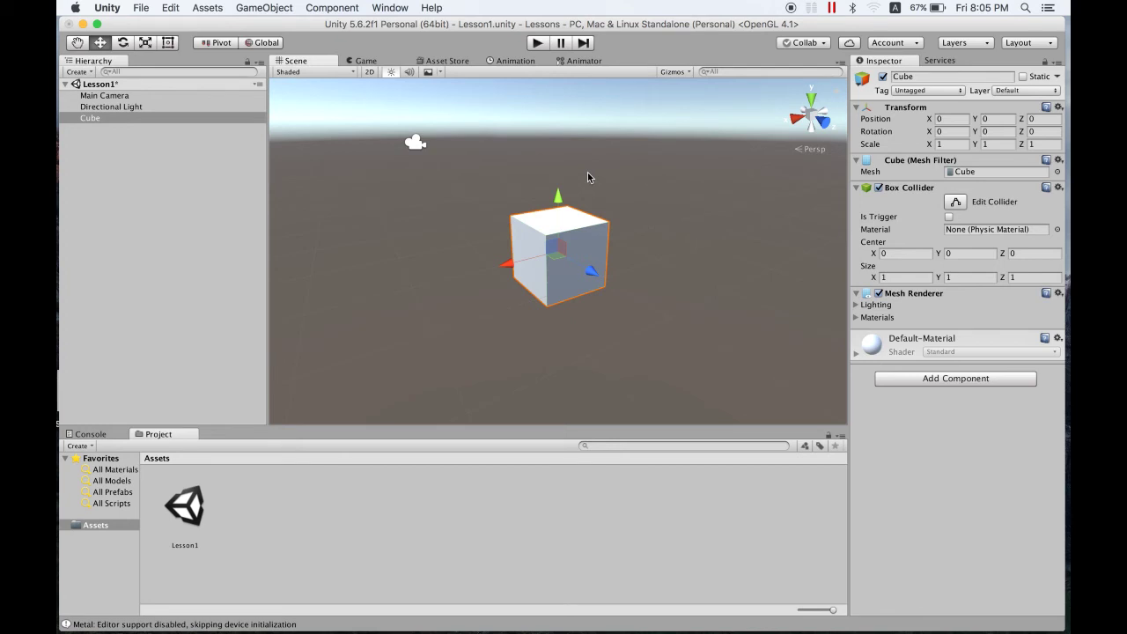
pyautogui.press('alt')
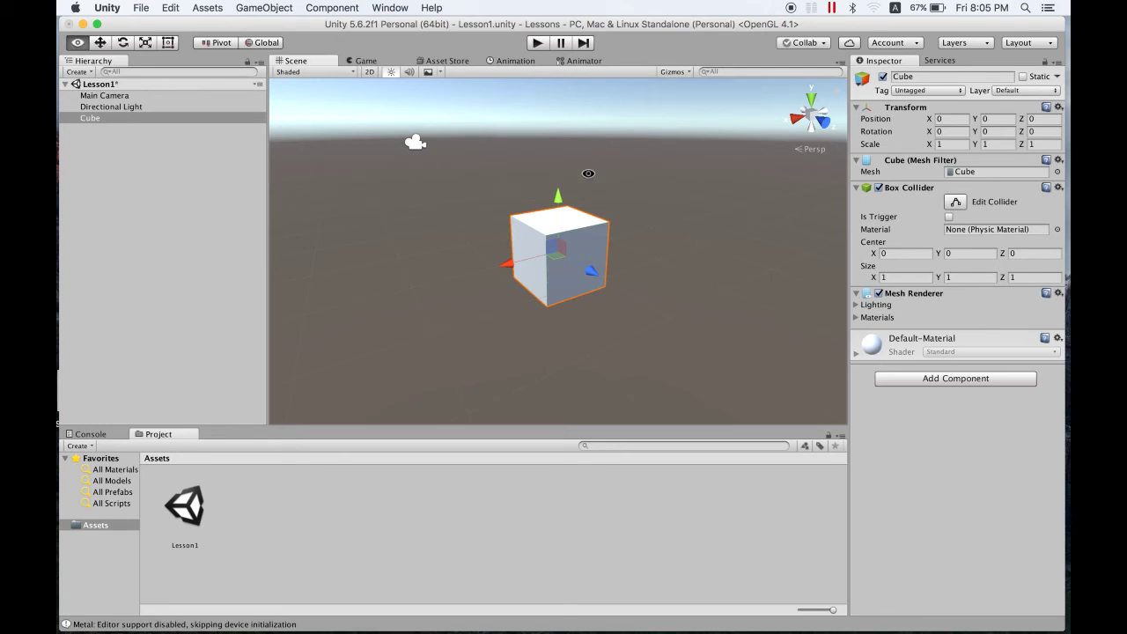
pyautogui.moveTo(589, 176)
pyautogui.keyDown('alt'); pyautogui.mouseDown(button='right')
pyautogui.moveTo(563, 223)
pyautogui.moveTo(721, 253)
pyautogui.moveTo(835, 239)
pyautogui.mouseUp(button='right'); pyautogui.keyUp('alt')
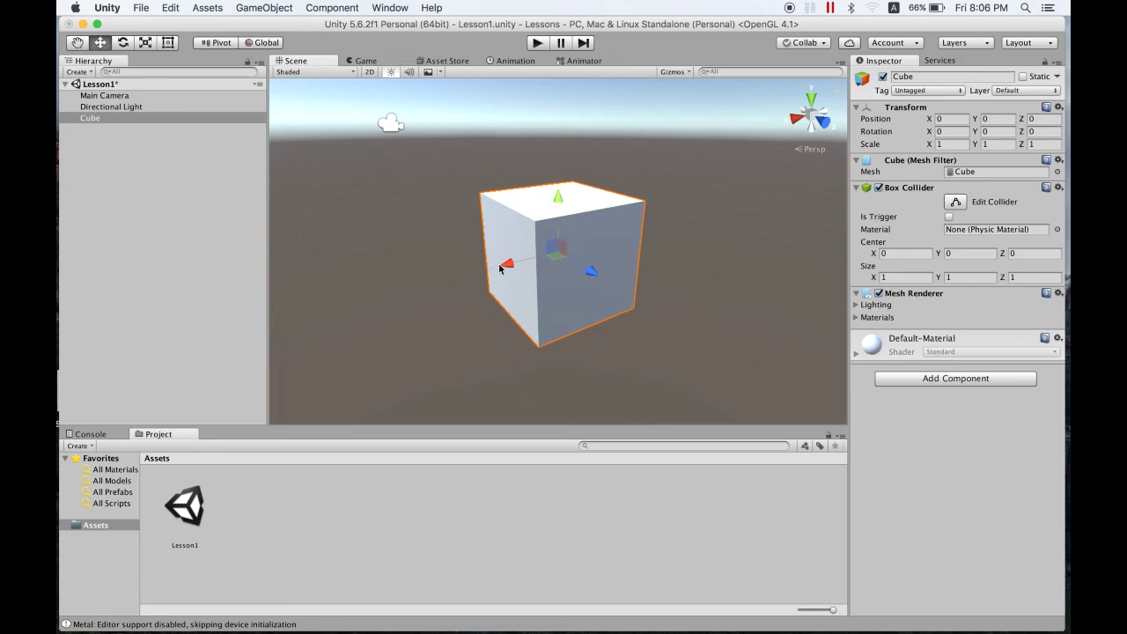
# Shift the Cube along X, raise it on Y, then nudge it right, ending near -1.887, 0.228, -0.894
pyautogui.moveTo(508, 269)
pyautogui.mouseDown()
pyautogui.moveTo(691, 220)
pyautogui.moveTo(668, 229)
pyautogui.moveTo(615, 207)
pyautogui.mouseUp()
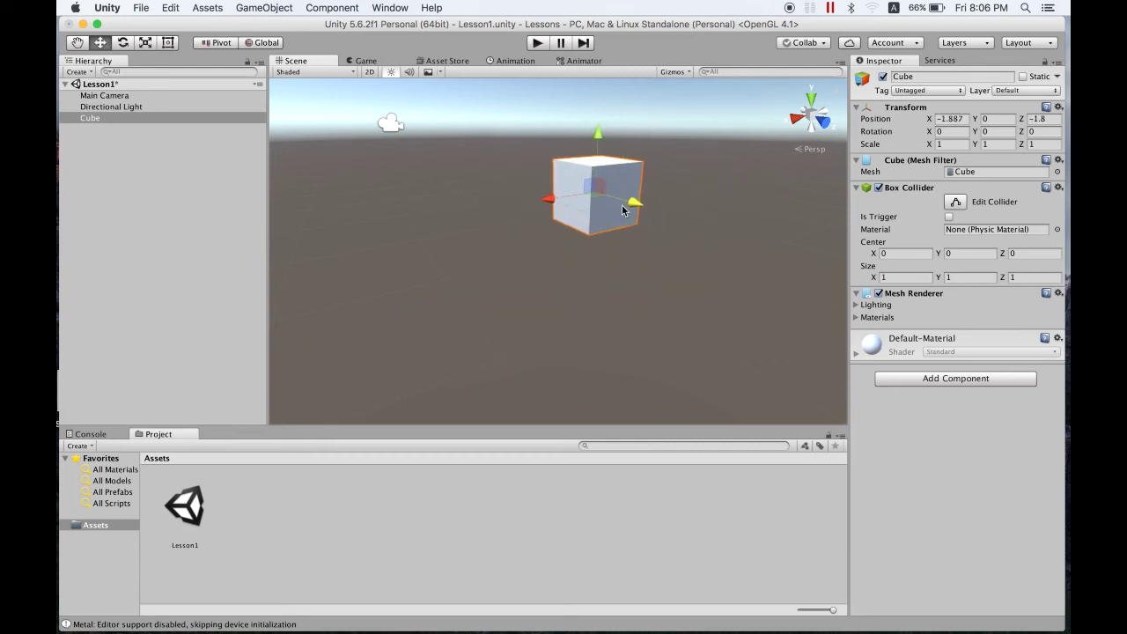
pyautogui.moveTo(594, 146); pyautogui.dragTo(591, 188)
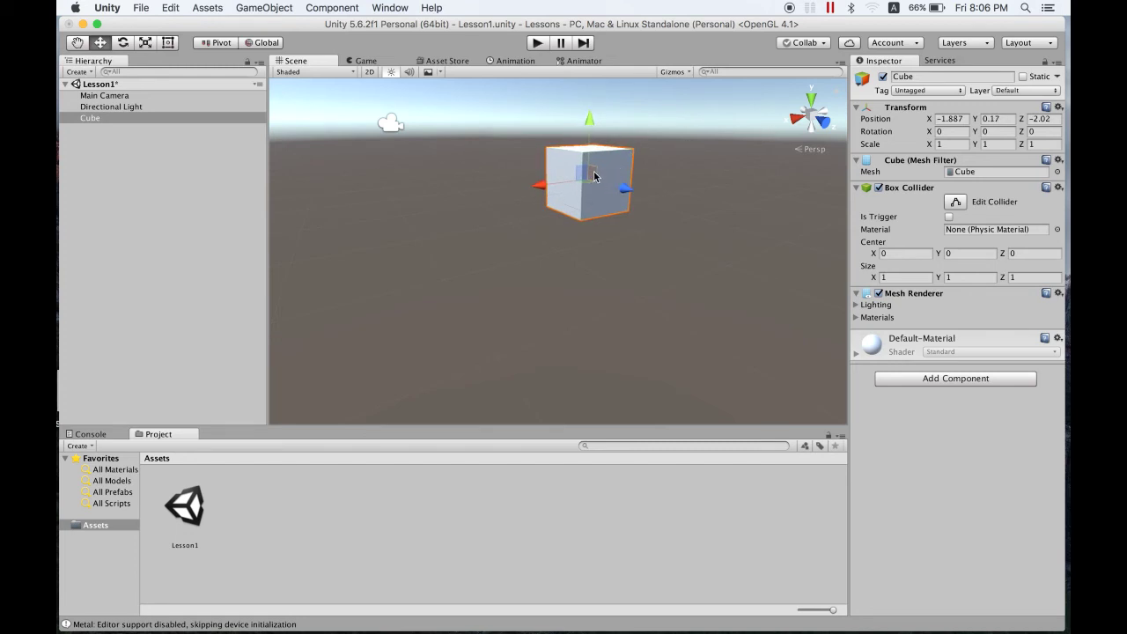
pyautogui.moveTo(593, 177)
pyautogui.mouseDown()
pyautogui.moveTo(673, 189)
pyautogui.moveTo(635, 182)
pyautogui.mouseUp()
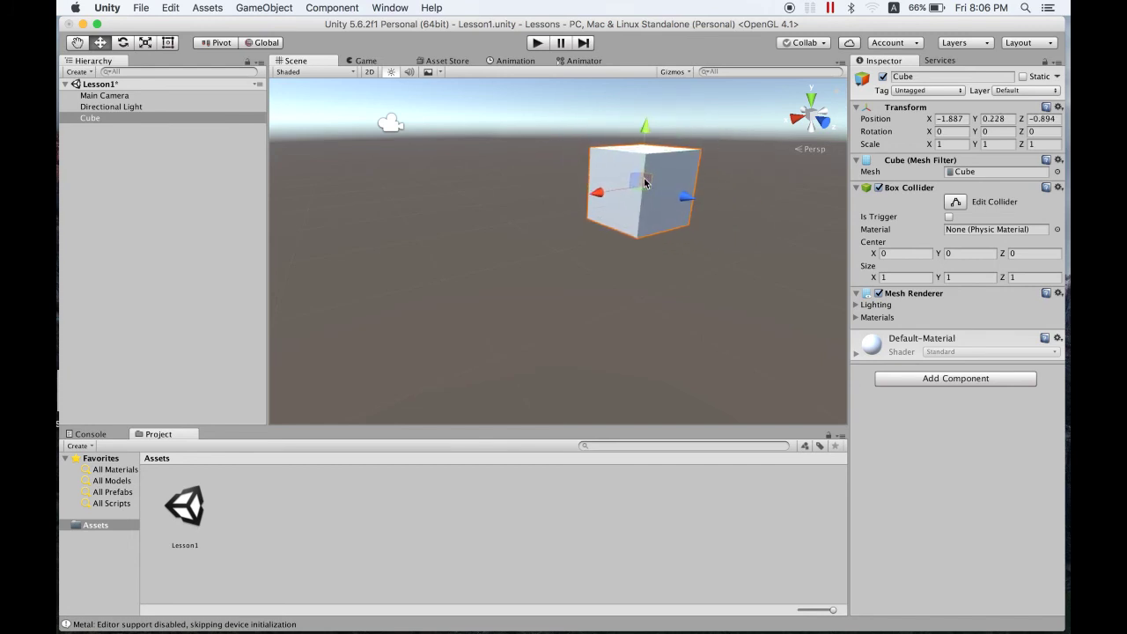
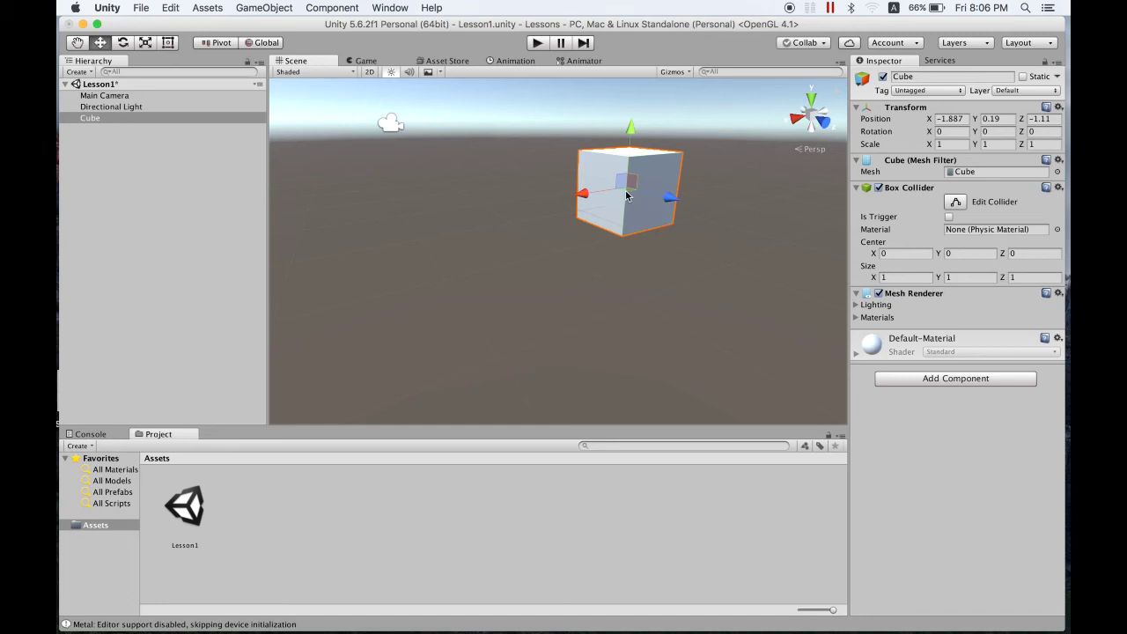
# Drag the Cube toward the scene centre and slightly up, to about X 0.182, Y 0.411, Z 0.473
pyautogui.moveTo(627, 195)
pyautogui.mouseDown()
pyautogui.moveTo(591, 280)
pyautogui.moveTo(565, 265)
pyautogui.mouseUp()
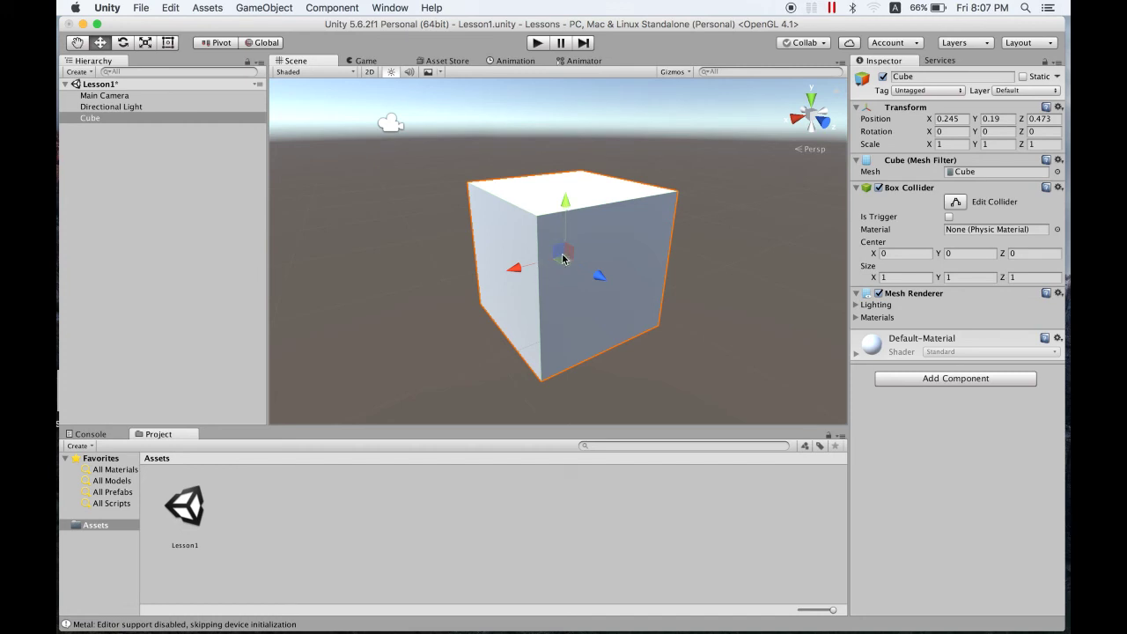
pyautogui.moveTo(558, 252); pyautogui.dragTo(568, 212)
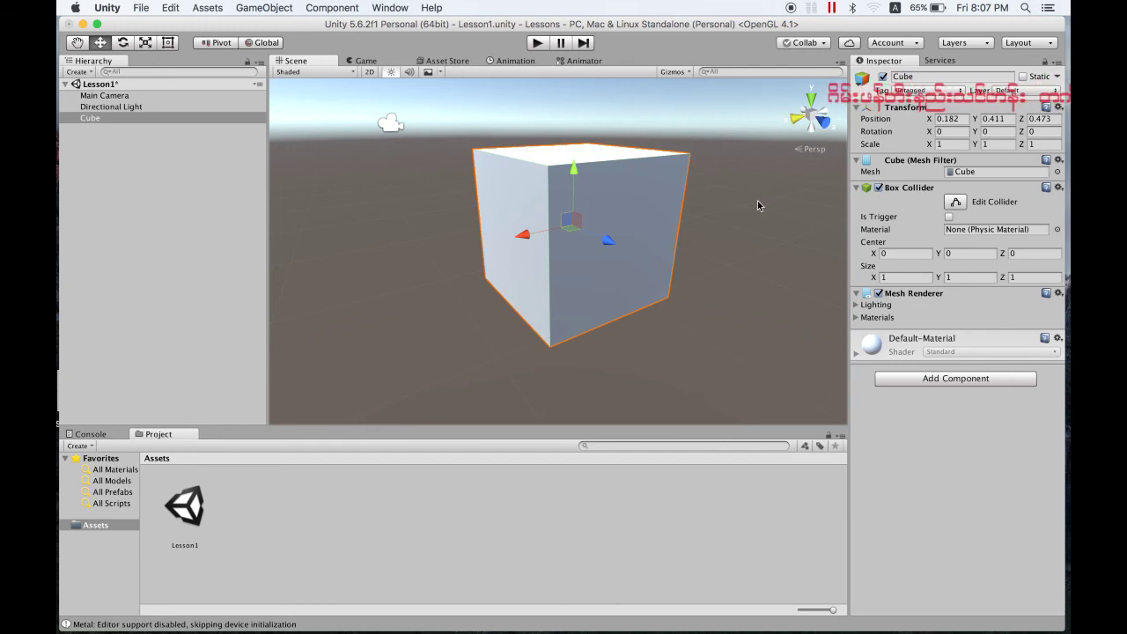
pyautogui.moveTo(753, 215)
pyautogui.keyDown('alt'); pyautogui.mouseDown()
pyautogui.moveTo(530, 238)
pyautogui.moveTo(599, 225)
pyautogui.mouseUp(); pyautogui.keyUp('alt')
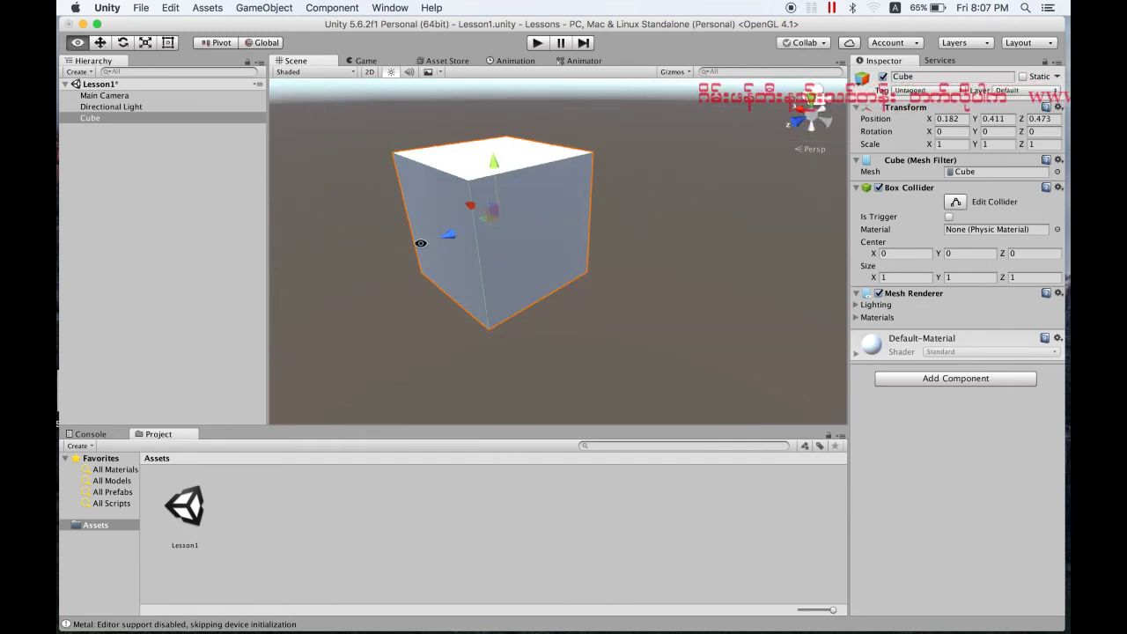
pyautogui.click(812, 116)
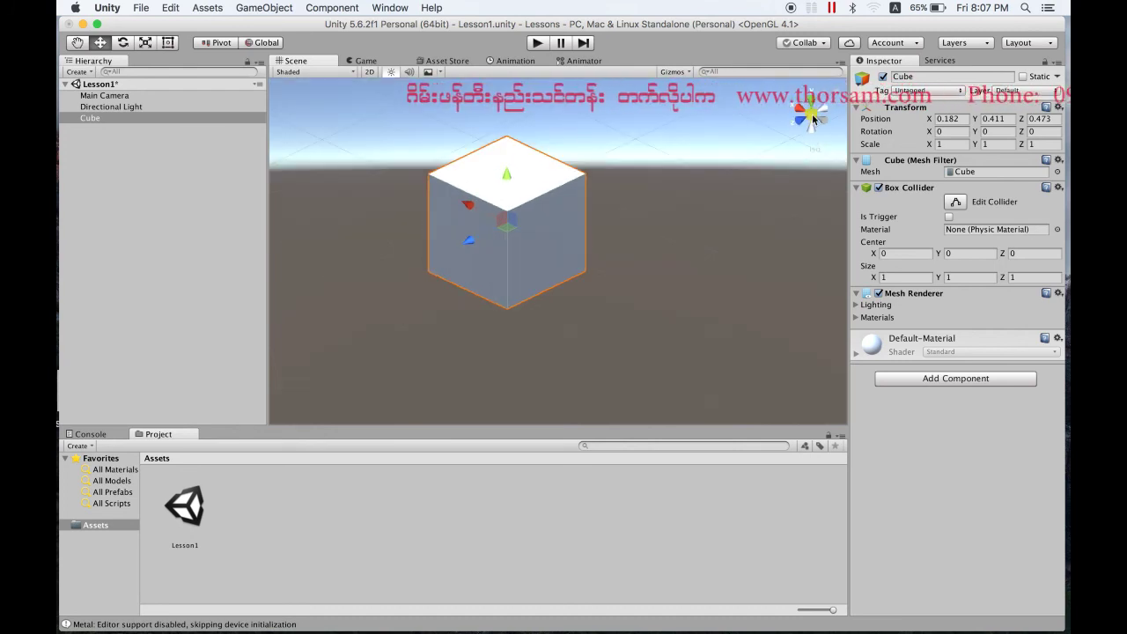
pyautogui.click(810, 118)
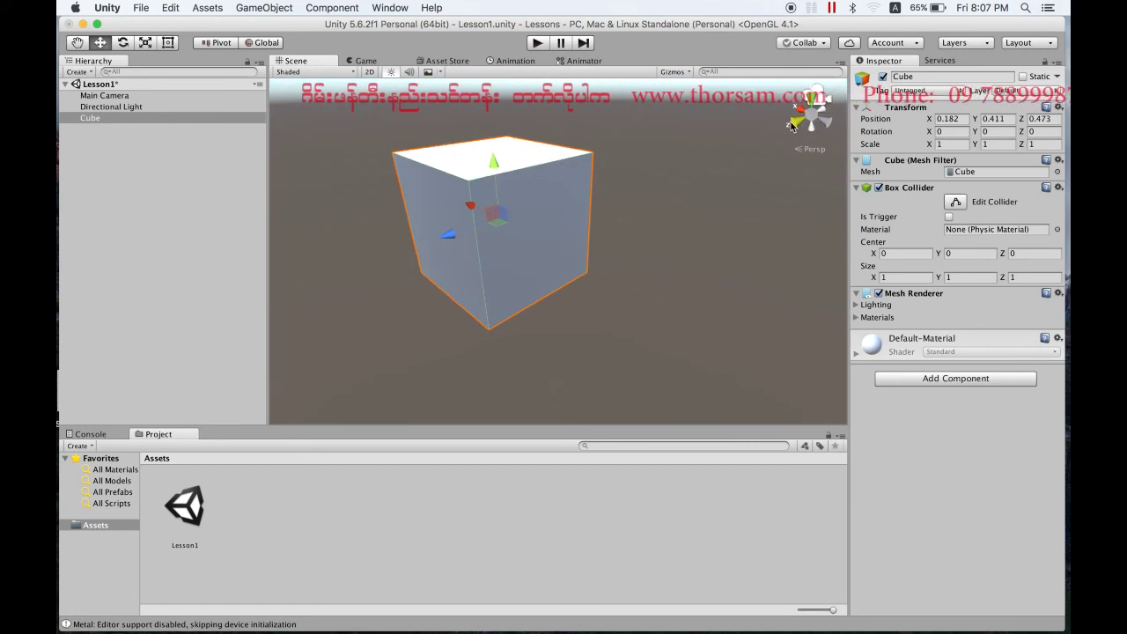
pyautogui.keyDown('alt'); pyautogui.moveTo(789, 128); pyautogui.dragTo(818, 156); pyautogui.keyUp('alt')
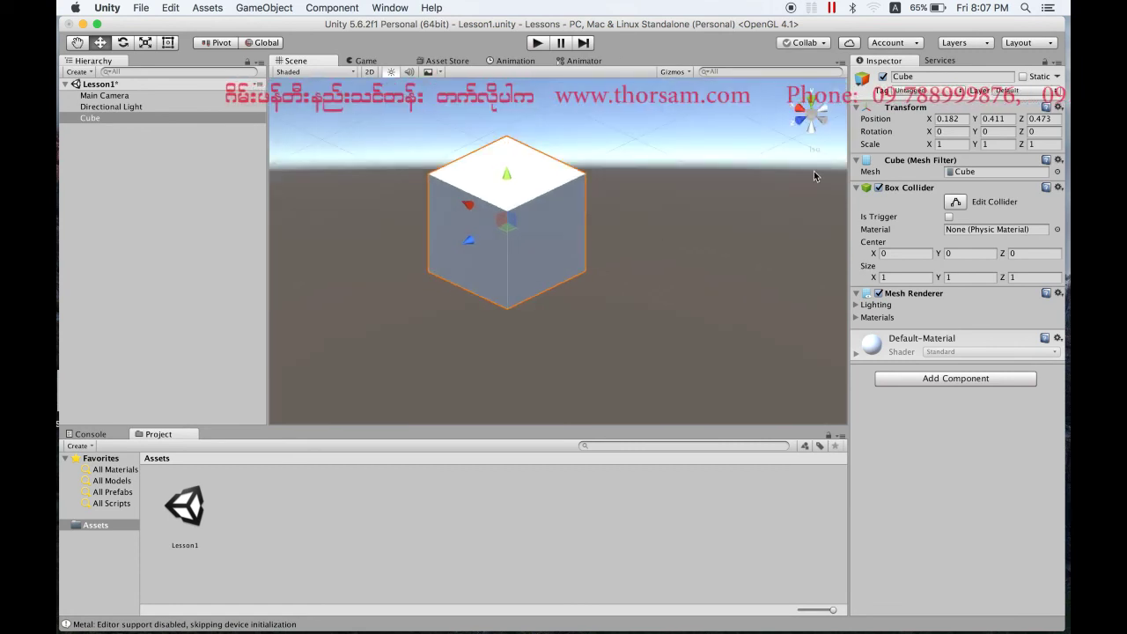
pyautogui.click(812, 117)
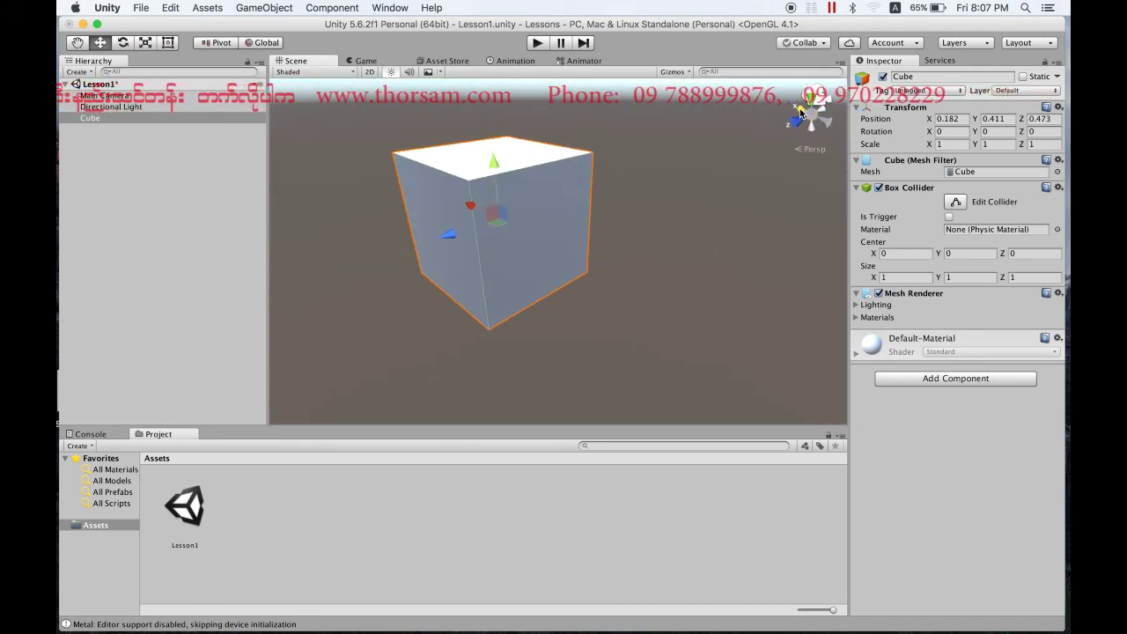
pyautogui.click(800, 110)
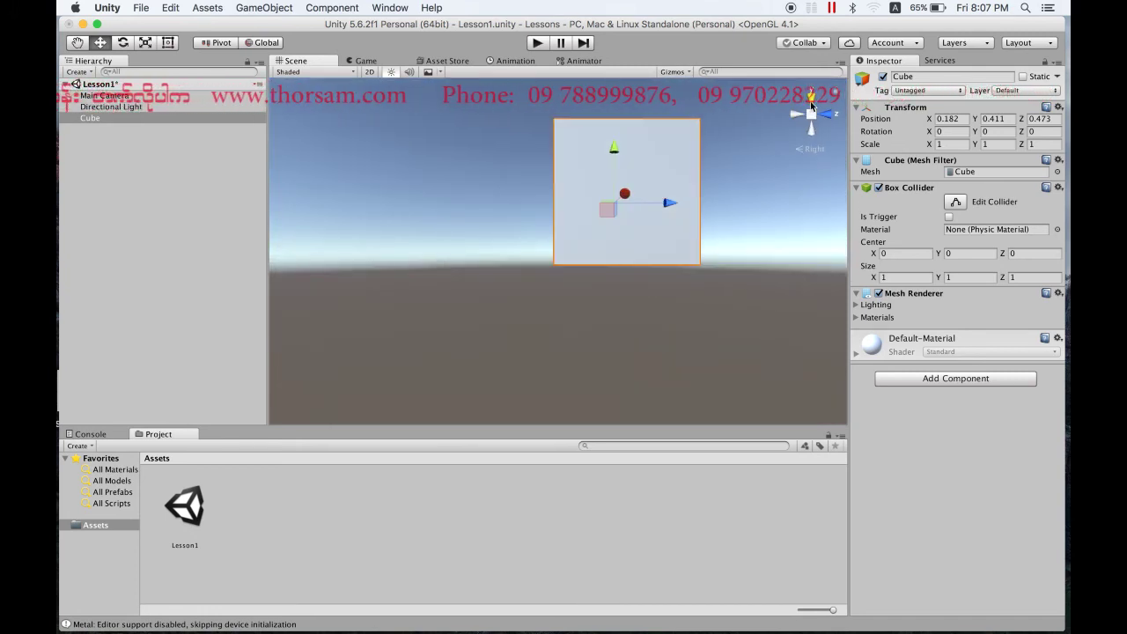
pyautogui.click(811, 105)
pyautogui.click(830, 117)
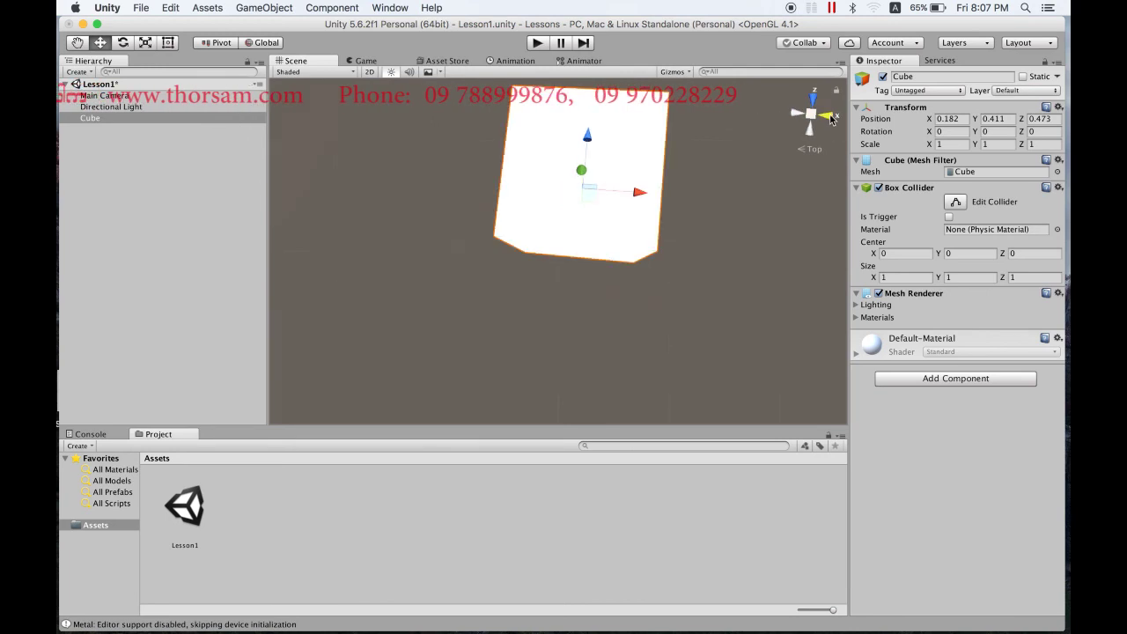
pyautogui.click(828, 120)
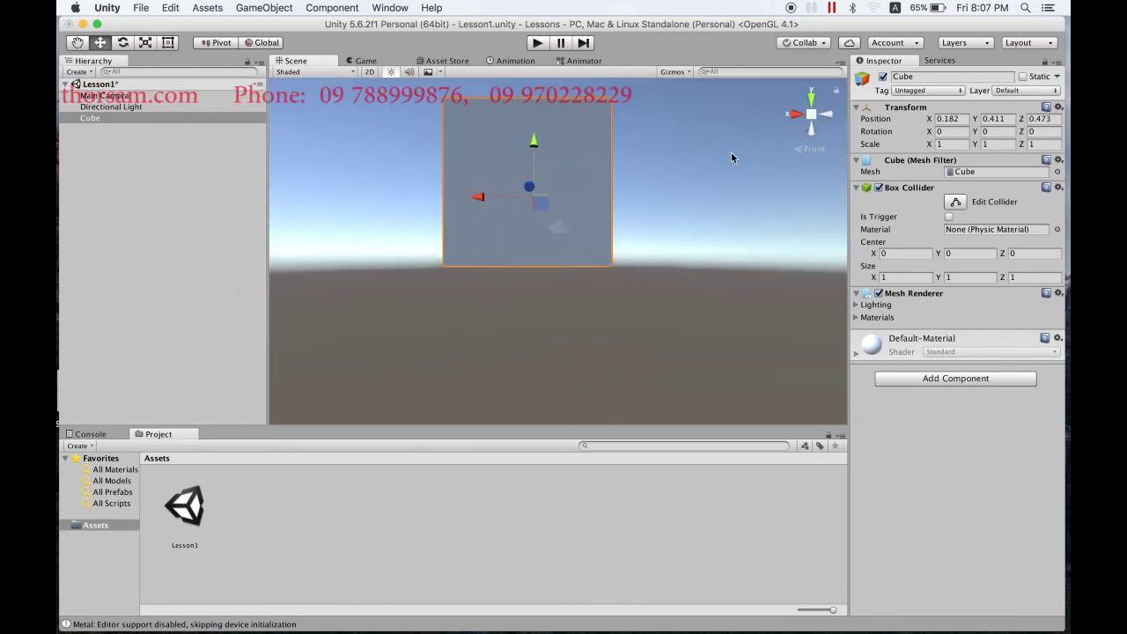
pyautogui.keyDown('alt'); pyautogui.moveTo(692, 161); pyautogui.dragTo(772, 288); pyautogui.keyUp('alt')
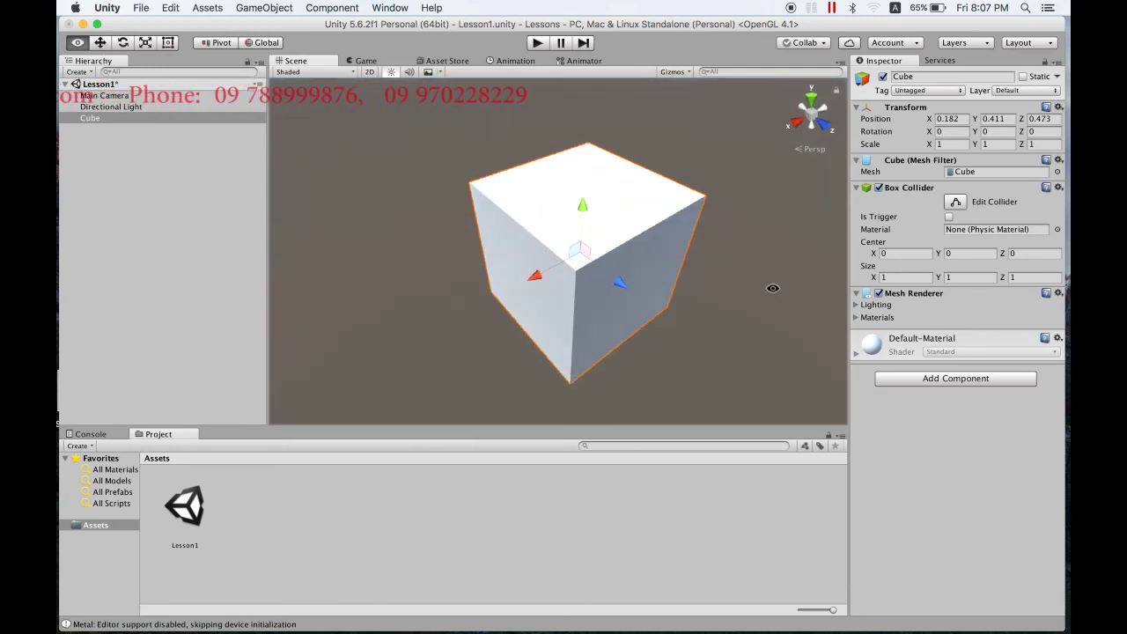
pyautogui.press('f')
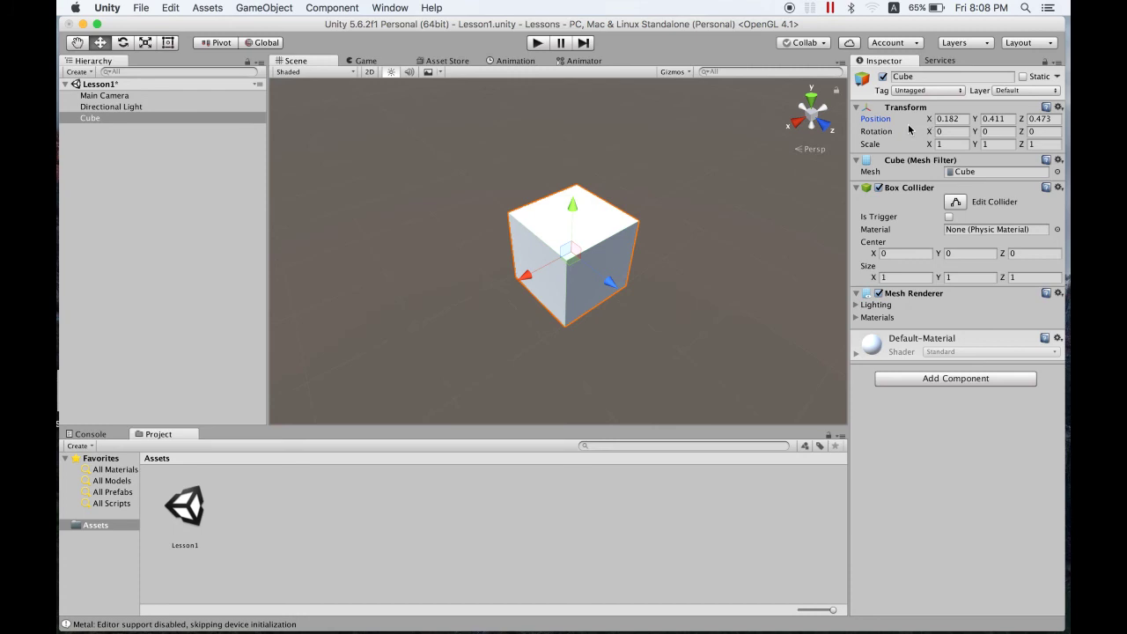
pyautogui.click(961, 120)
# Clear the Cube's Position X and set Position Y and Z to 0
pyautogui.press('BackSpace')
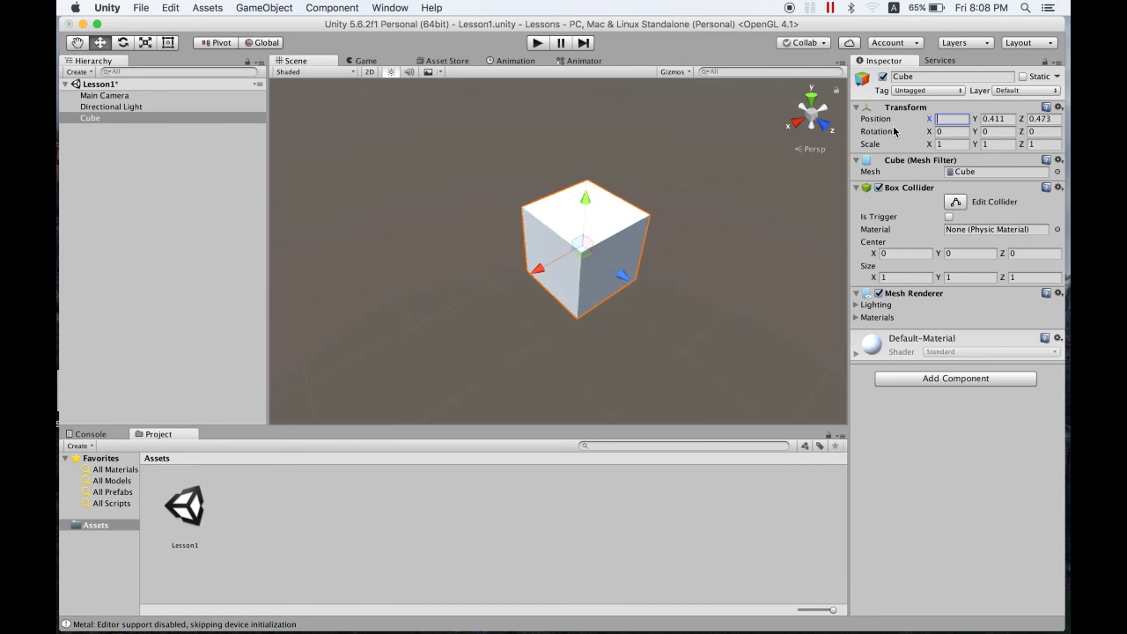
pyautogui.write('0')
pyautogui.press('Tab')
pyautogui.write('0')
pyautogui.press('Tab')
pyautogui.write('0')
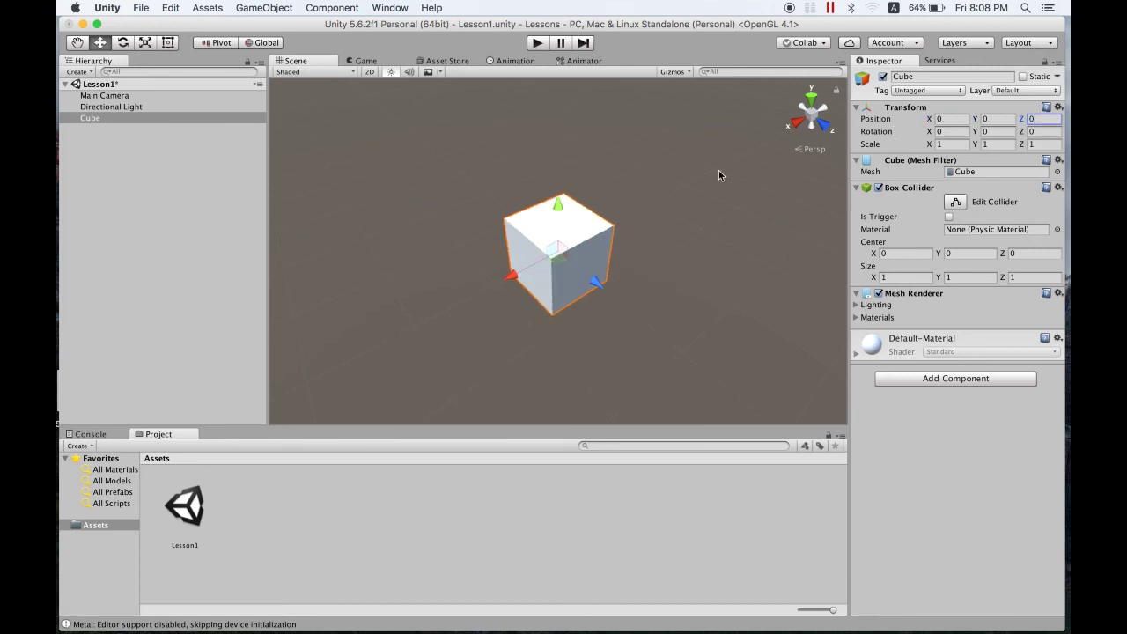
pyautogui.moveTo(581, 292)
pyautogui.keyDown('alt'); pyautogui.mouseDown()
pyautogui.moveTo(668, 249)
pyautogui.moveTo(671, 232)
pyautogui.mouseUp(); pyautogui.keyUp('alt')
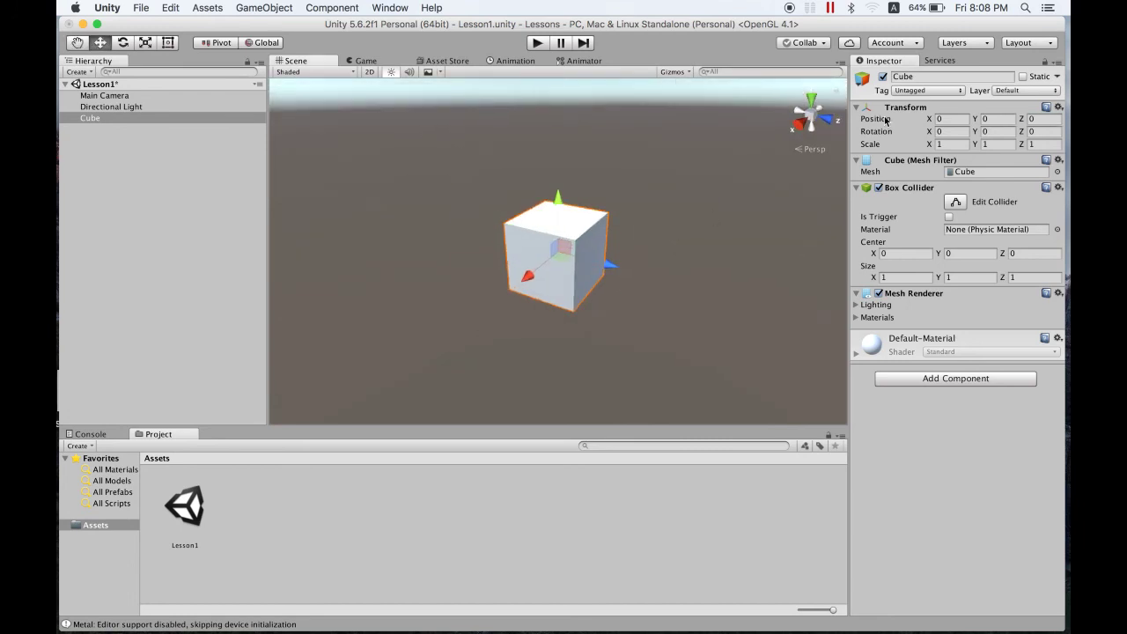
# Enter 5 in Position X, then replace it with 0
pyautogui.click(945, 118)
pyautogui.write('5')
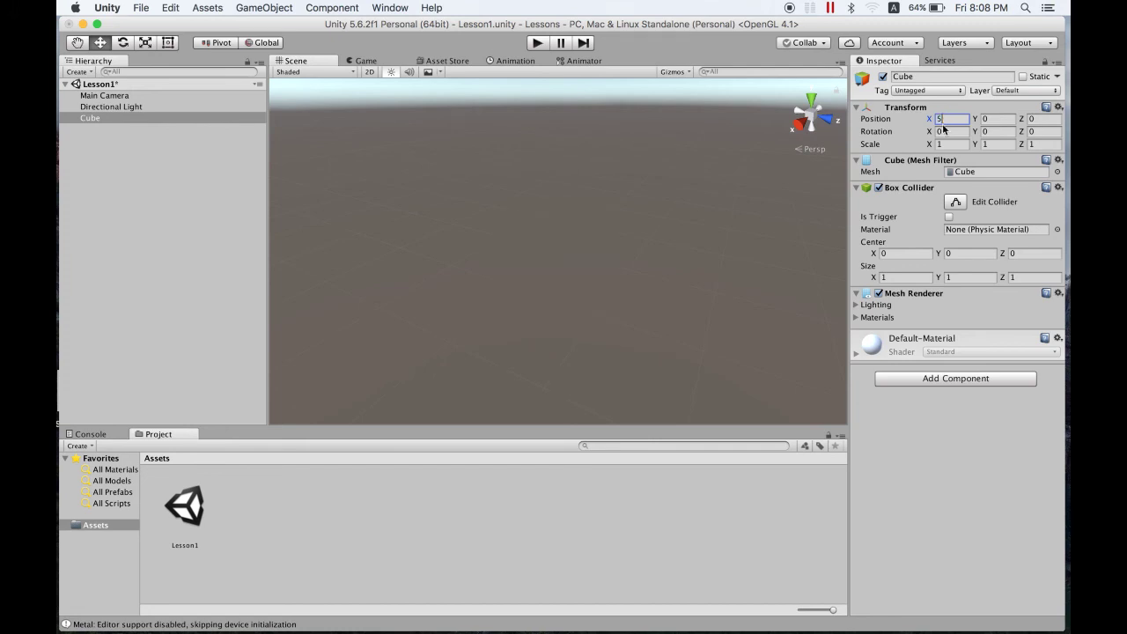
pyautogui.press('BackSpace')
pyautogui.write('0')
# Try Position Y heights of 5 and 1, then clear the Y field again
pyautogui.click(993, 118)
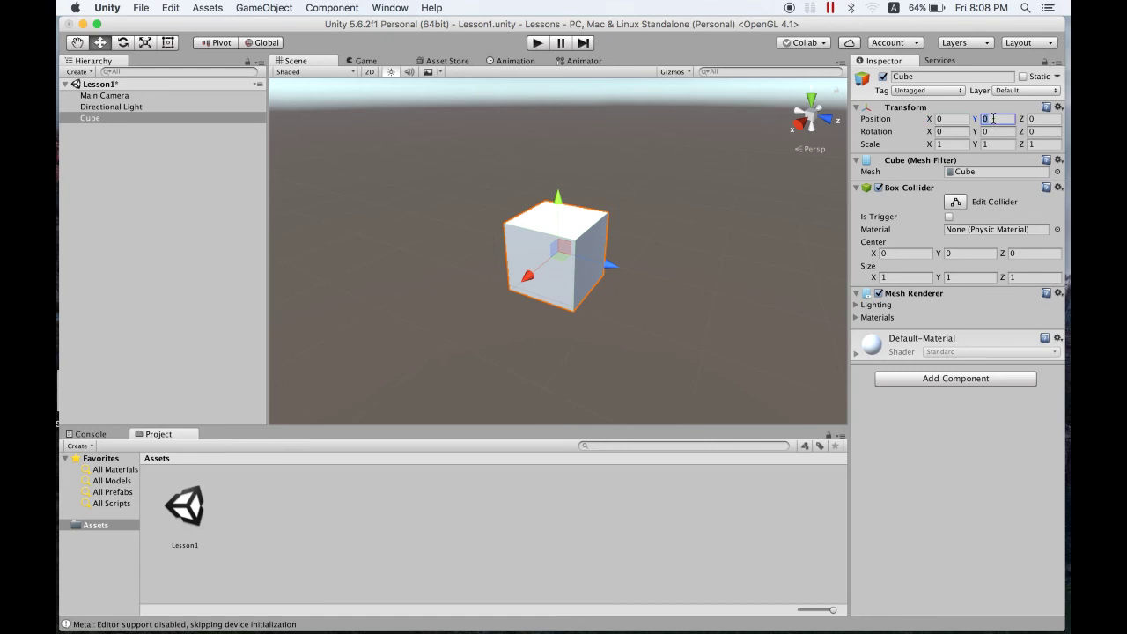
pyautogui.write('5')
pyautogui.press('Return')
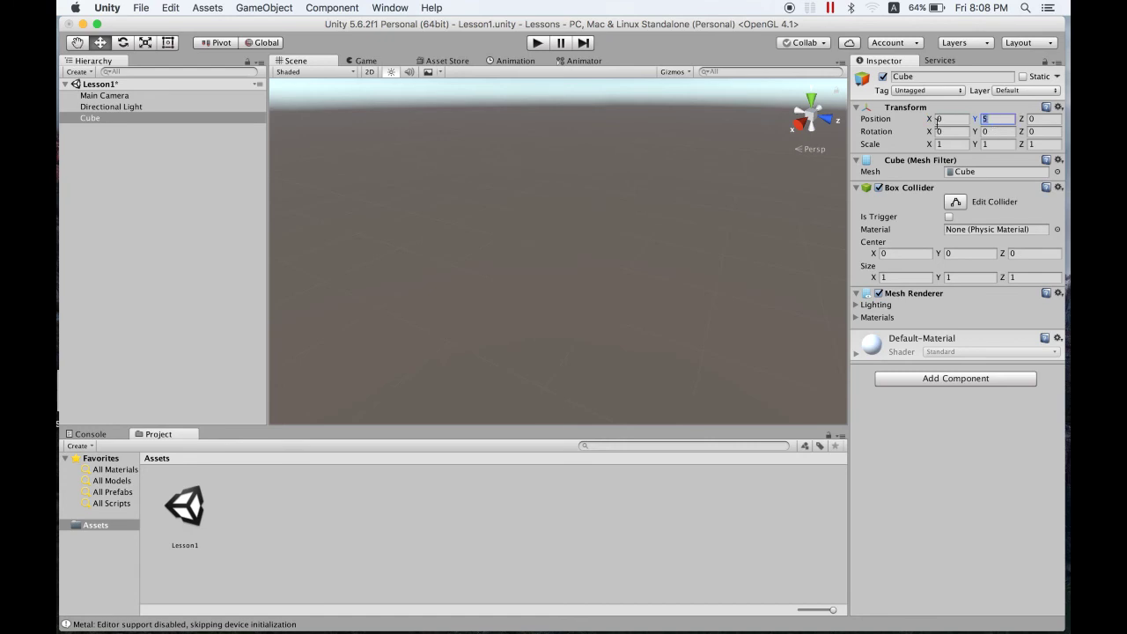
pyautogui.press('BackSpace')
pyautogui.write('1')
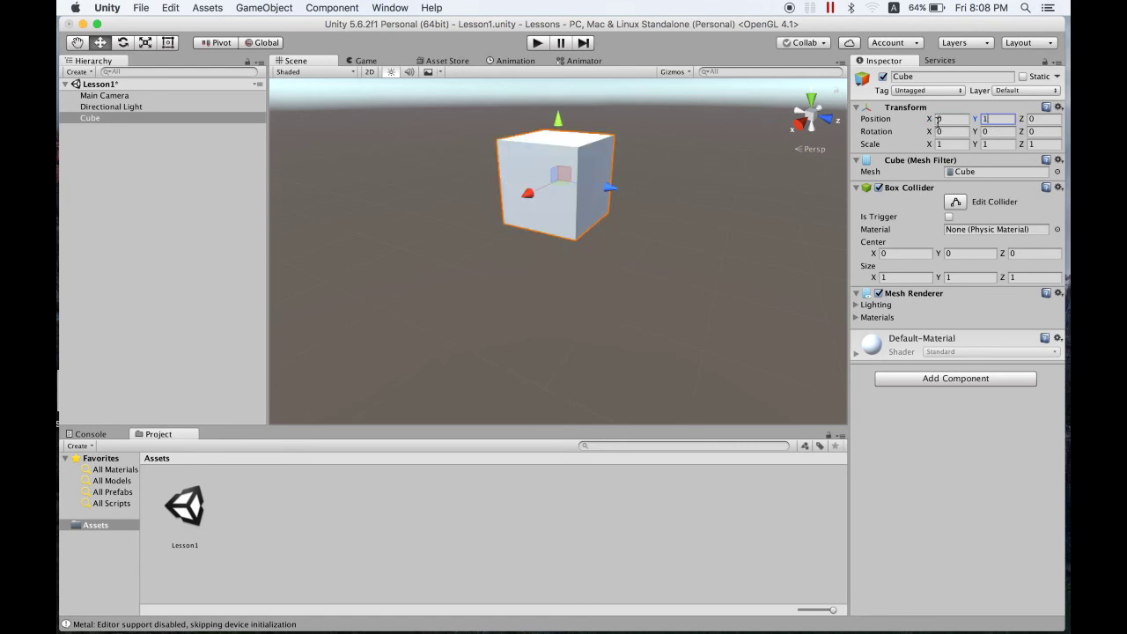
pyautogui.press('BackSpace')
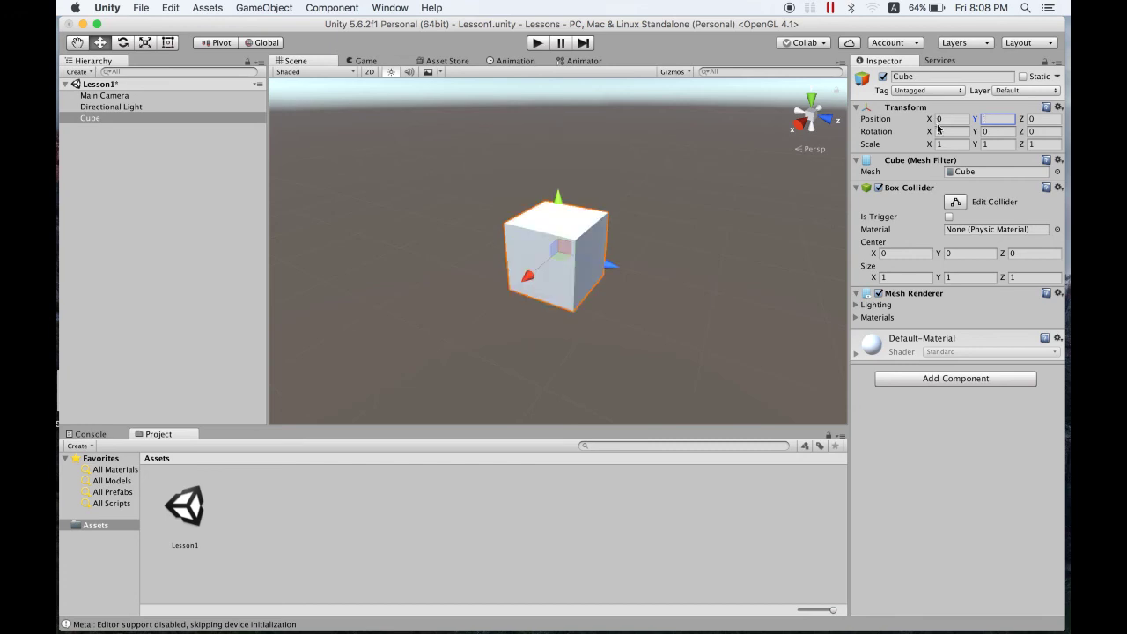
pyautogui.write('5')
pyautogui.press('BackSpace')
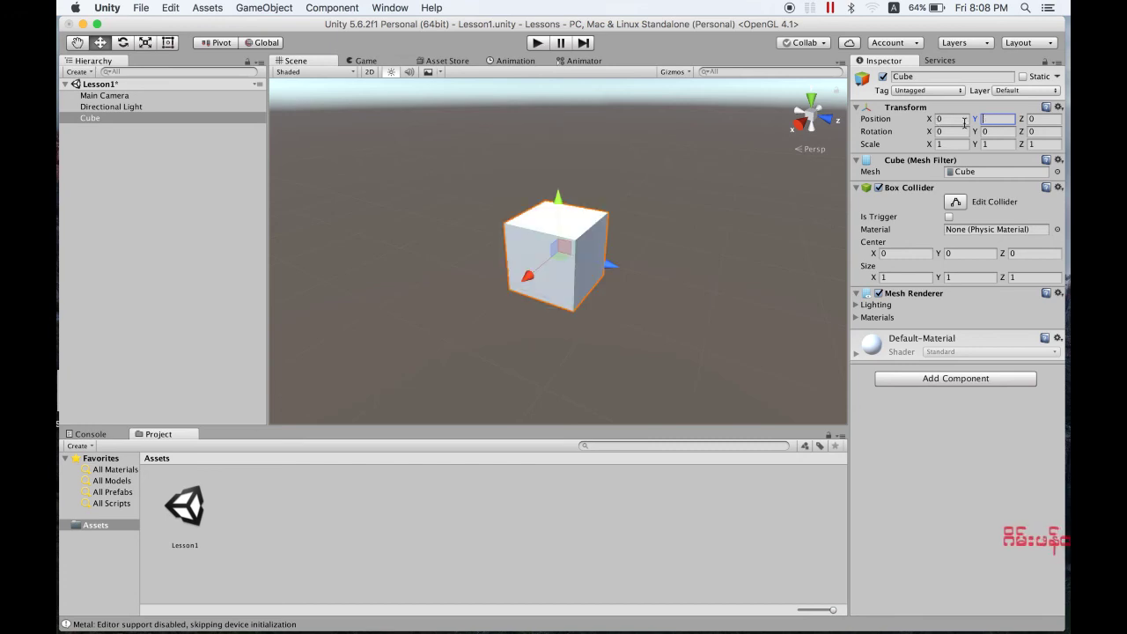
# Set the Cube's Position X to 1
pyautogui.click(961, 117)
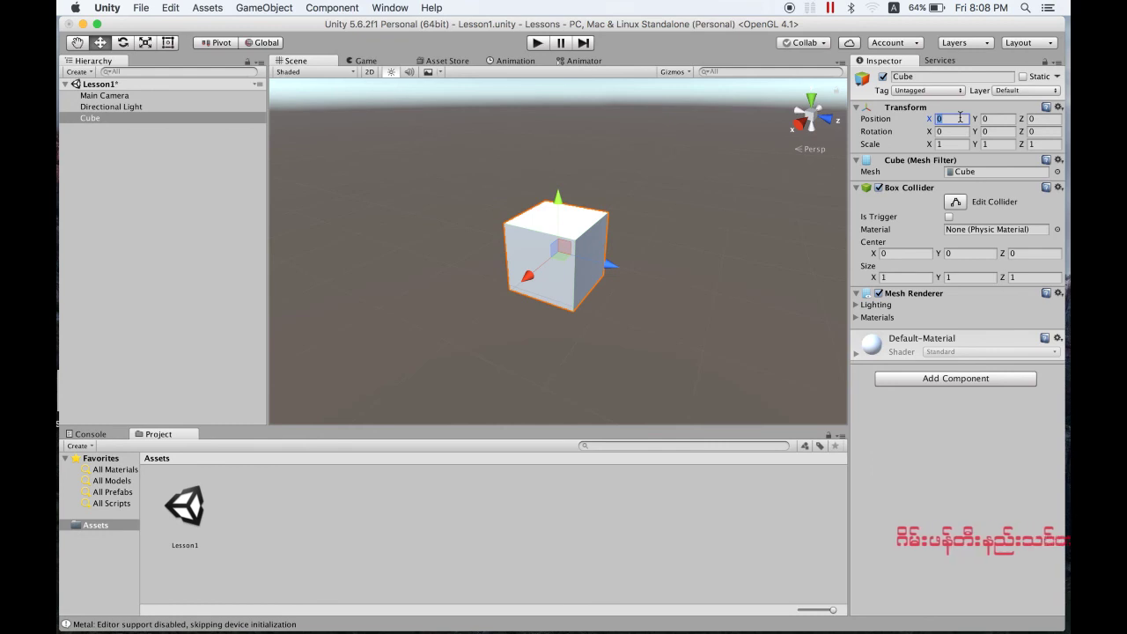
pyautogui.write('1')
pyautogui.click(1041, 118)
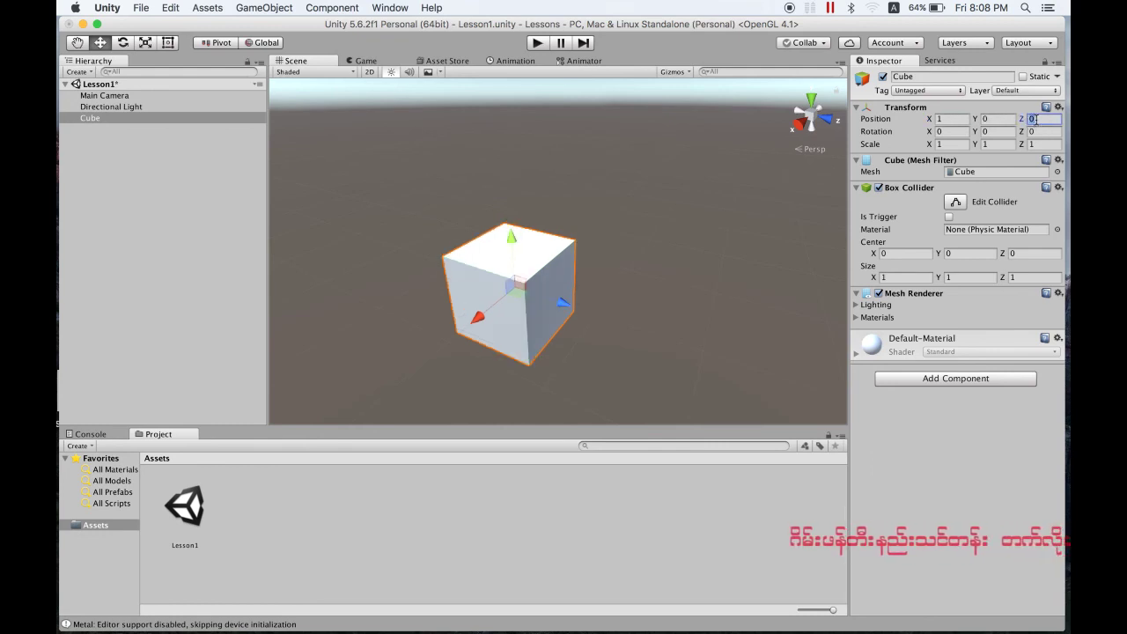
# Set Position Z to 1, placing the Cube at 1, 0, 1, and switch to the Rotate tool
pyautogui.write('1')
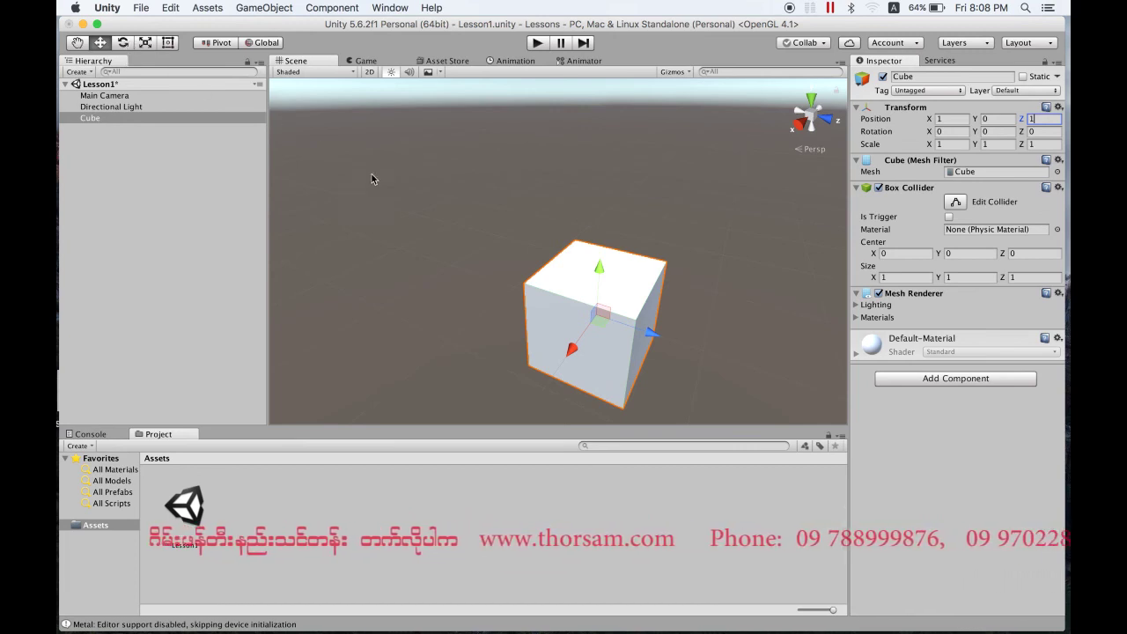
pyautogui.write('-')
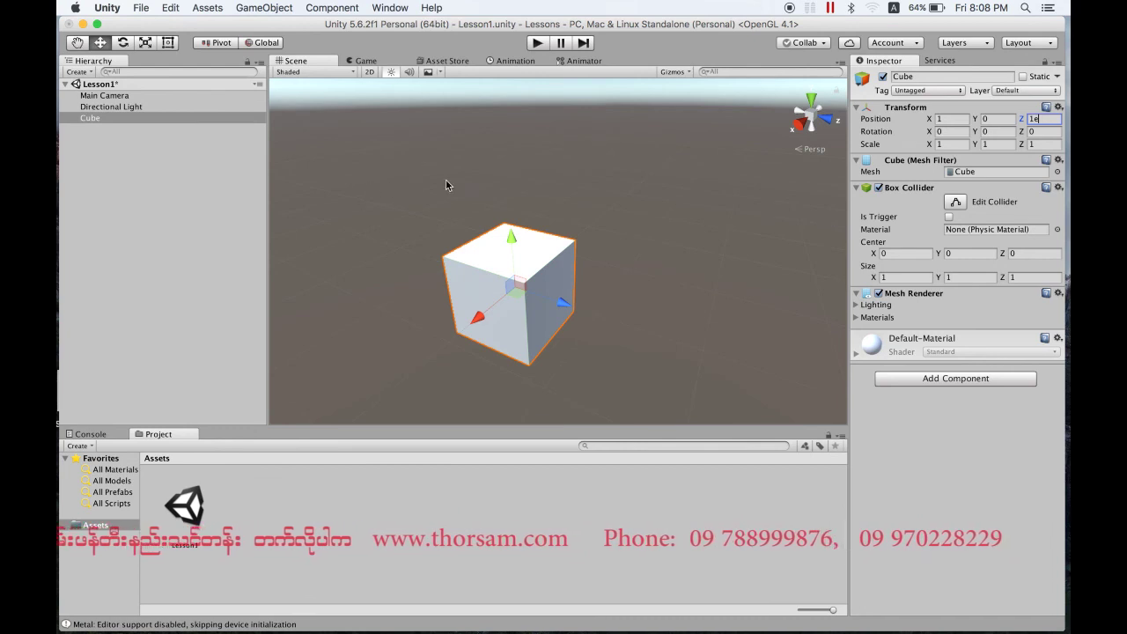
pyautogui.press('BackSpace')
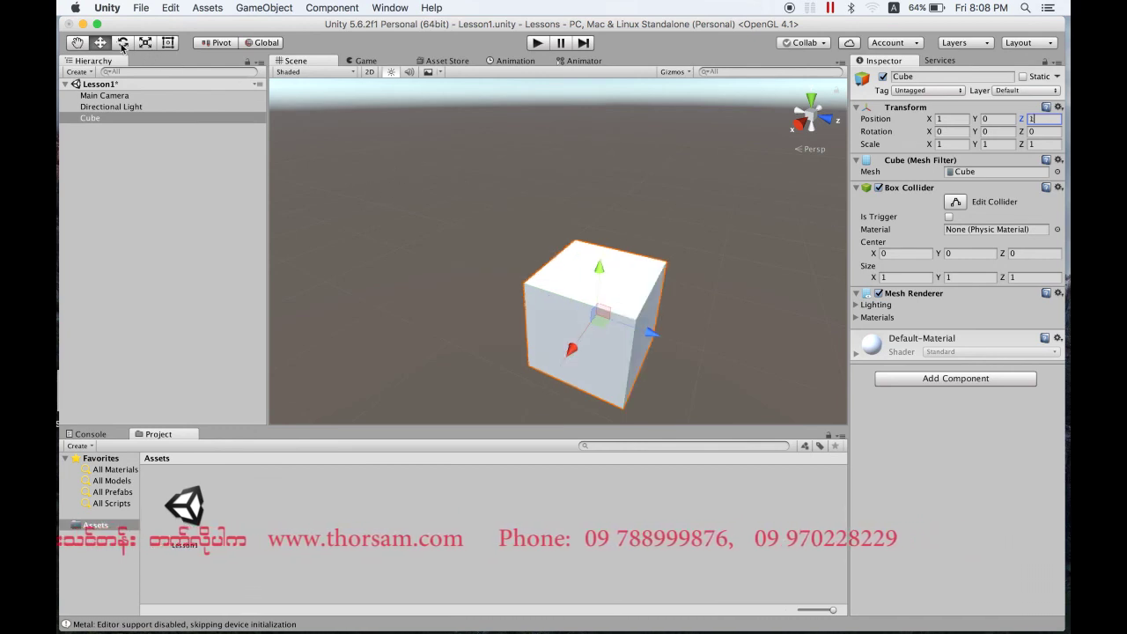
pyautogui.press('Return')
pyautogui.press('e')
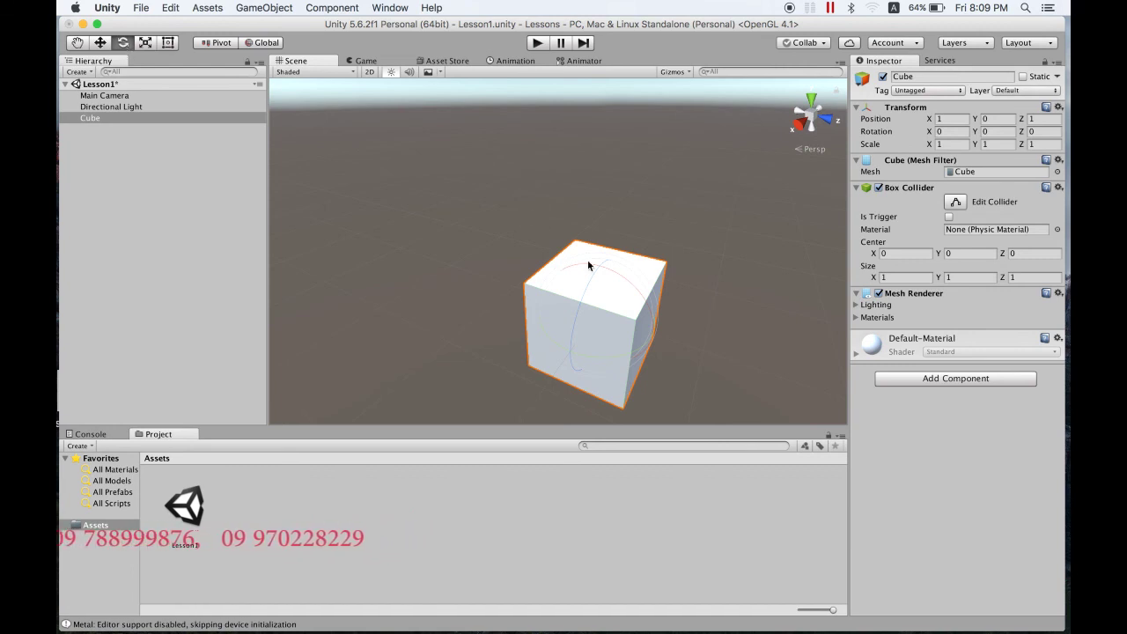
# Drag the rotate rings to tumble the Cube to Rotation X -47.032, Y 94.819, Z -125.92
pyautogui.moveTo(631, 291)
pyautogui.keyDown('alt'); pyautogui.mouseDown()
pyautogui.moveTo(497, 286)
pyautogui.moveTo(626, 317)
pyautogui.mouseUp(); pyautogui.keyUp('alt')
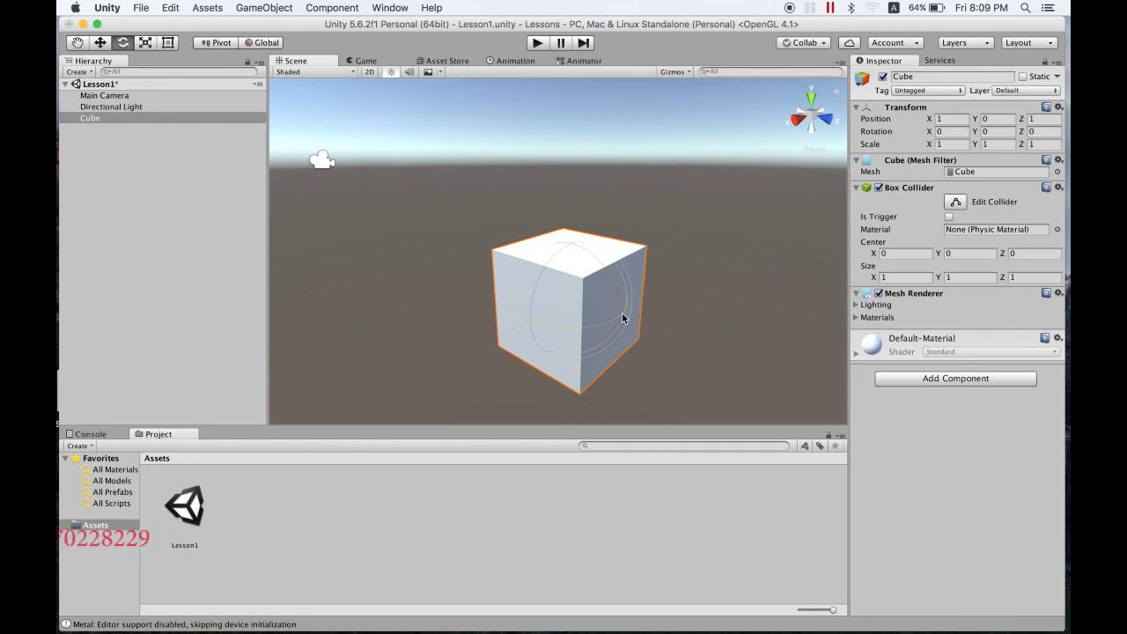
pyautogui.moveTo(594, 259); pyautogui.dragTo(607, 226)
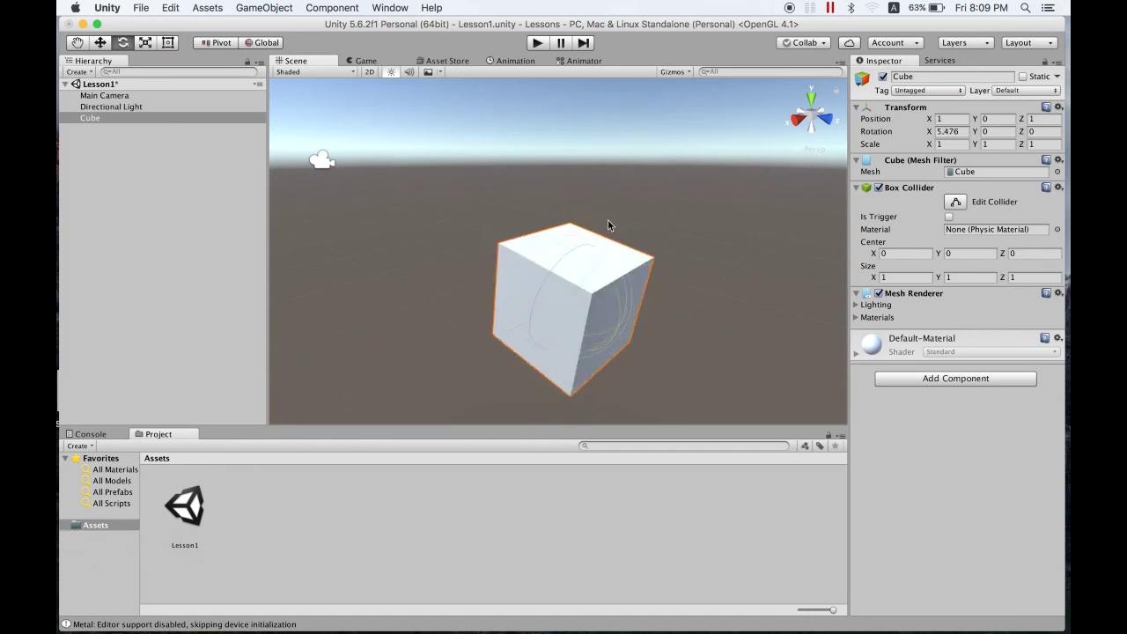
pyautogui.moveTo(608, 226)
pyautogui.mouseDown()
pyautogui.moveTo(583, 278)
pyautogui.moveTo(585, 187)
pyautogui.moveTo(590, 421)
pyautogui.moveTo(593, 210)
pyautogui.mouseUp()
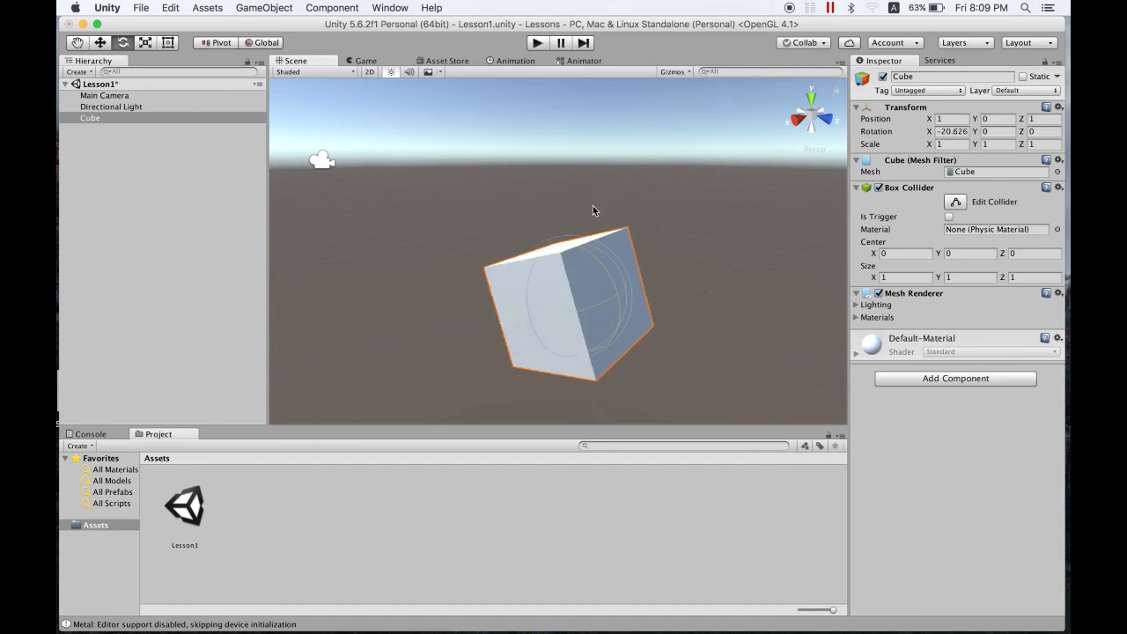
pyautogui.moveTo(529, 280)
pyautogui.mouseDown()
pyautogui.moveTo(535, 255)
pyautogui.moveTo(552, 295)
pyautogui.moveTo(544, 253)
pyautogui.mouseUp()
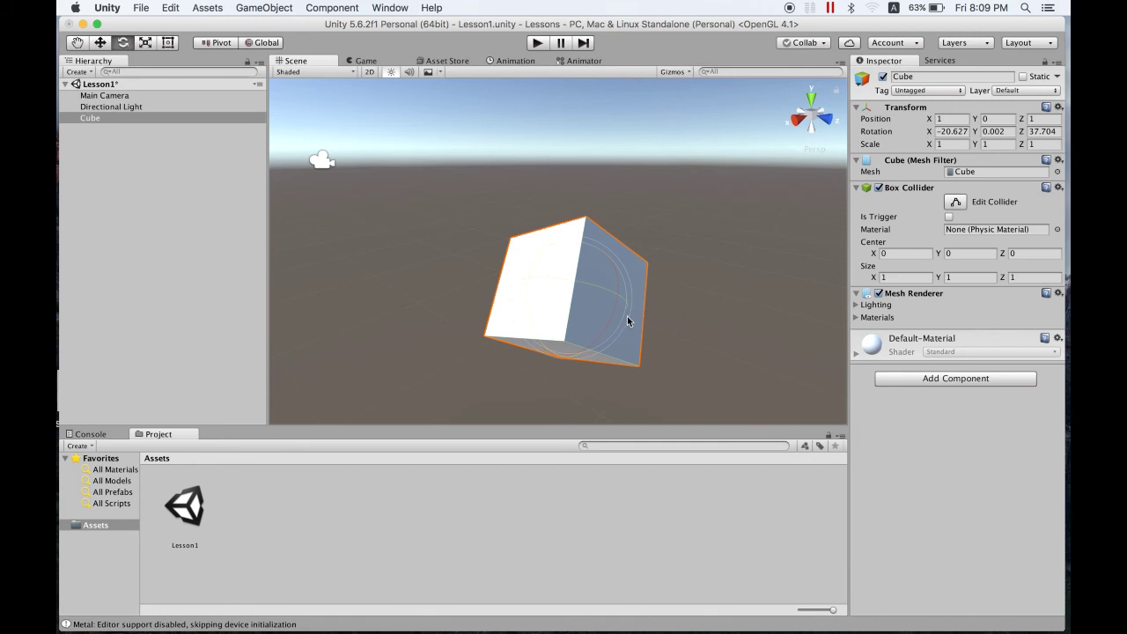
pyautogui.moveTo(621, 341)
pyautogui.mouseDown()
pyautogui.moveTo(611, 244)
pyautogui.moveTo(482, 317)
pyautogui.moveTo(625, 372)
pyautogui.moveTo(736, 314)
pyautogui.moveTo(755, 367)
pyautogui.mouseUp()
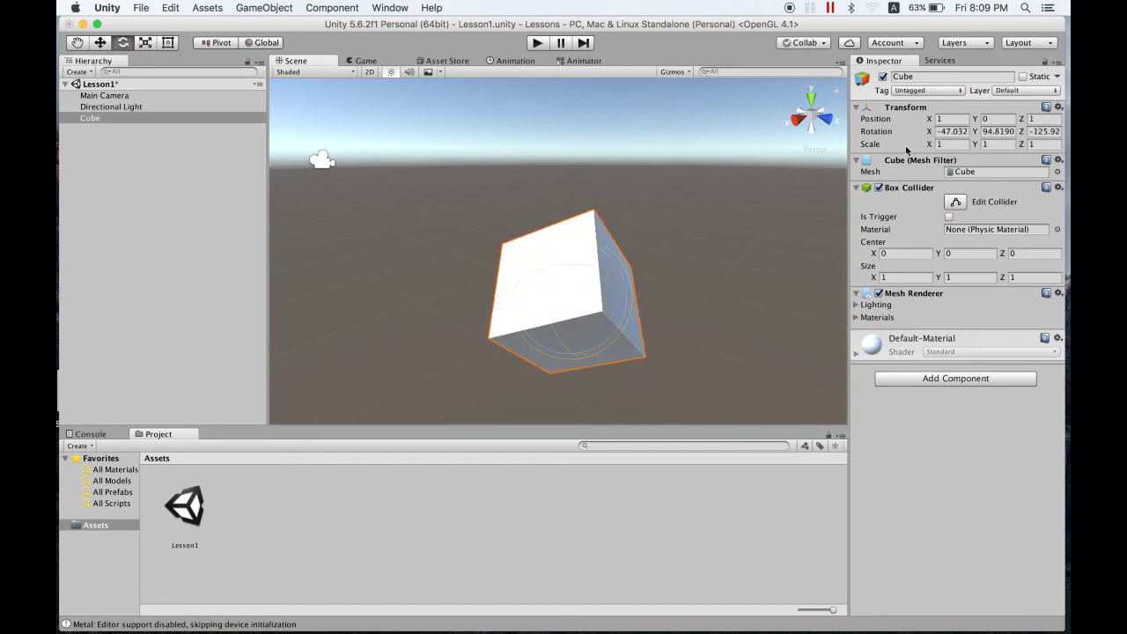
# Set the Cube's Rotation X, Y and Z to 0 in the Inspector Transform
pyautogui.click(948, 131)
pyautogui.write('0')
pyautogui.press('Tab')
pyautogui.write('0')
pyautogui.press('Tab')
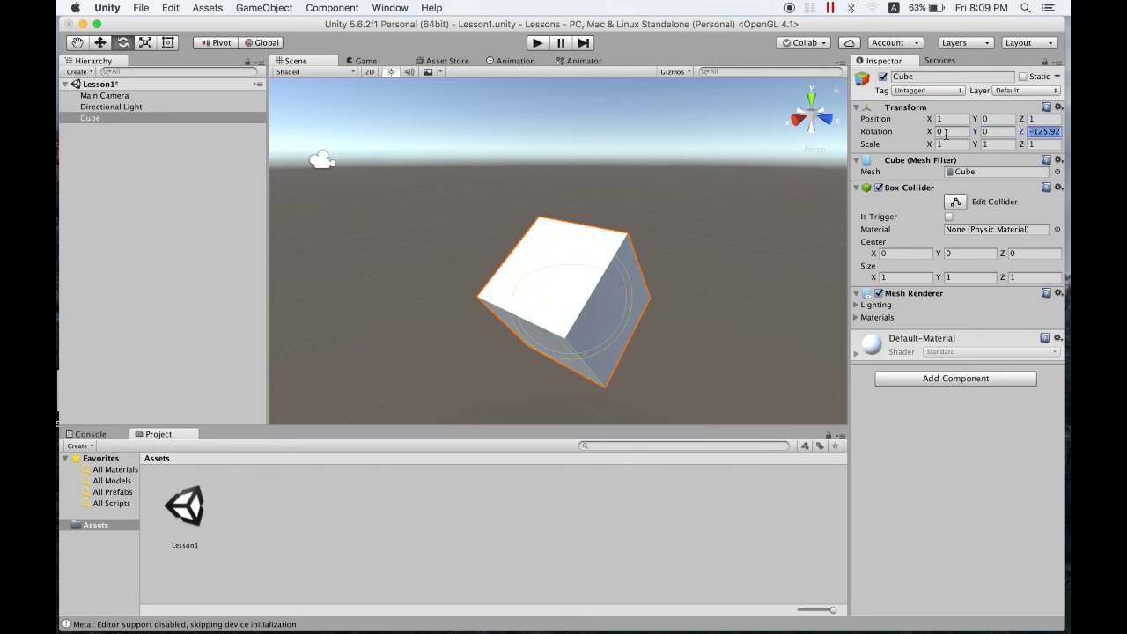
pyautogui.write('0')
pyautogui.click(949, 131)
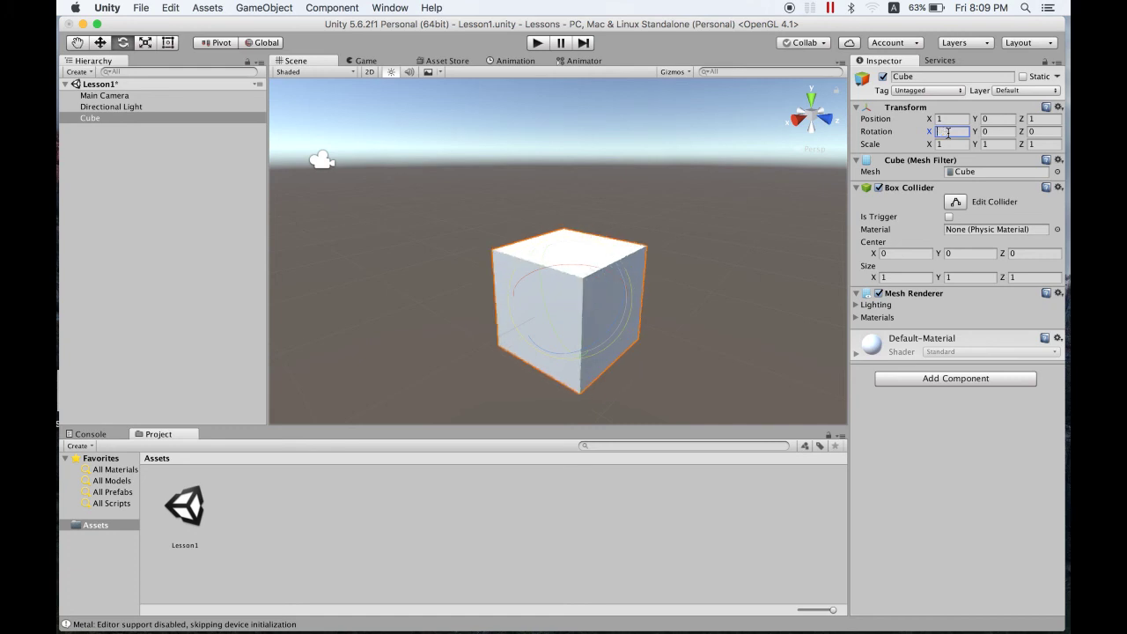
# Tilt the cube by setting its X rotation to 90, then 45, orbiting to view it
pyautogui.write('90')
pyautogui.press('BackSpace')
pyautogui.press('BackSpace')
pyautogui.write('45')
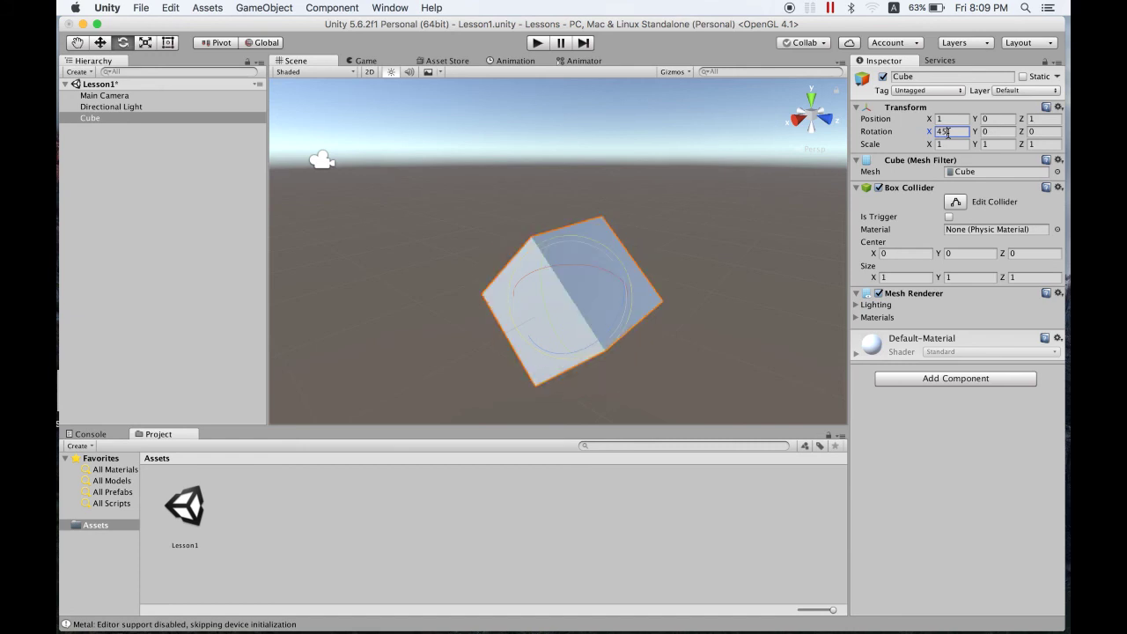
pyautogui.keyDown('alt'); pyautogui.moveTo(755, 319); pyautogui.dragTo(637, 325); pyautogui.keyUp('alt')
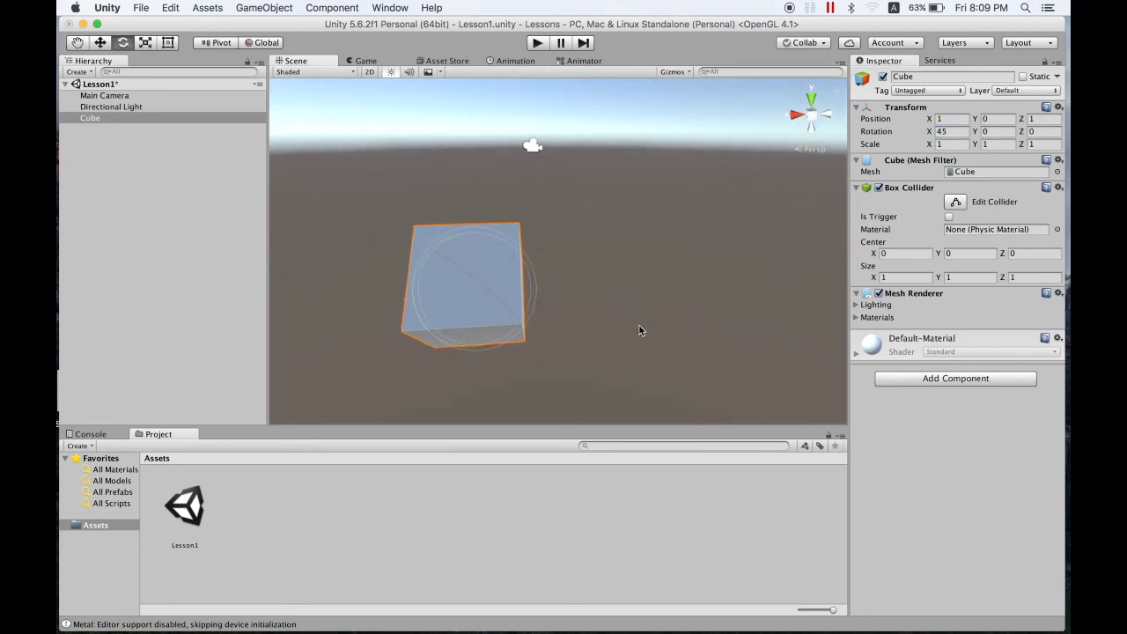
# Set the cube's X rotation back to 0 so it sits upright
pyautogui.click(956, 132)
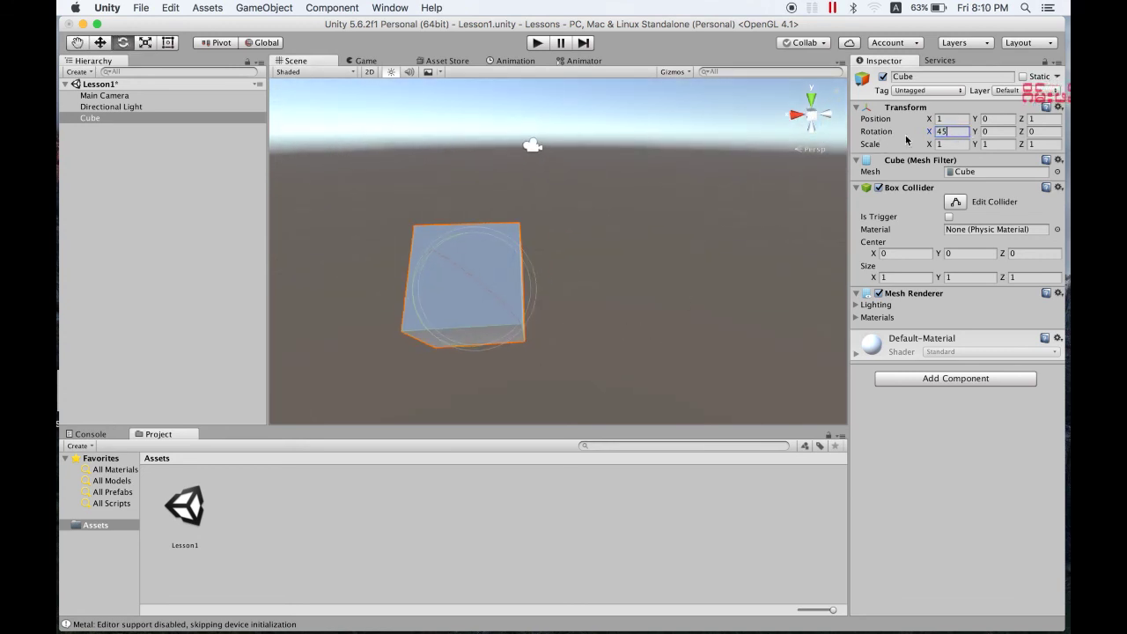
pyautogui.write('9')
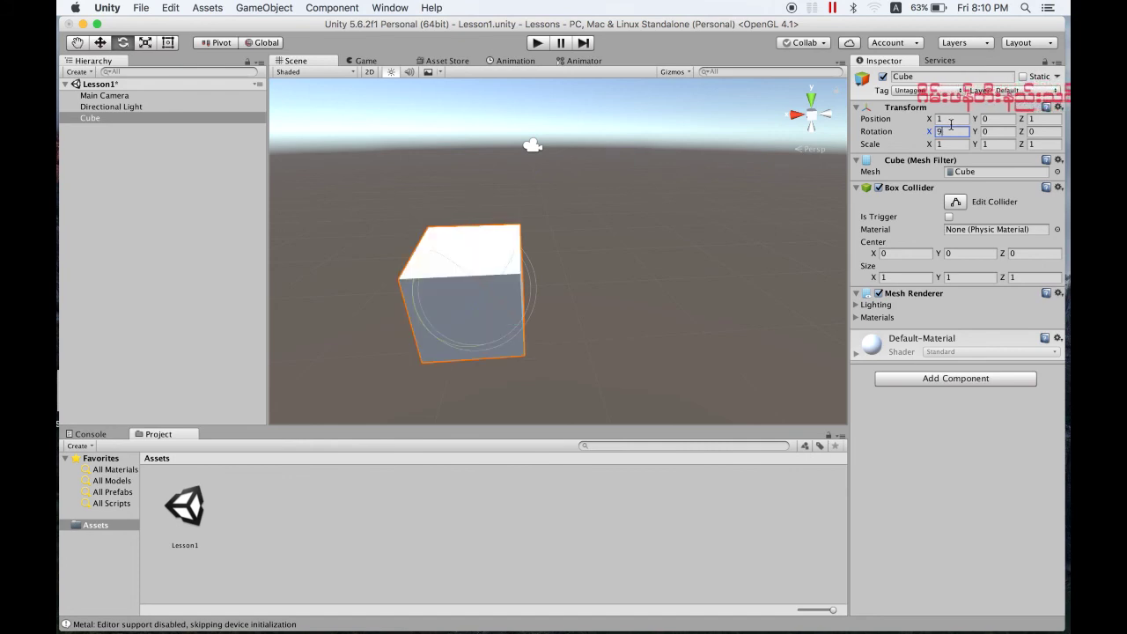
pyautogui.press('BackSpace')
pyautogui.write('0')
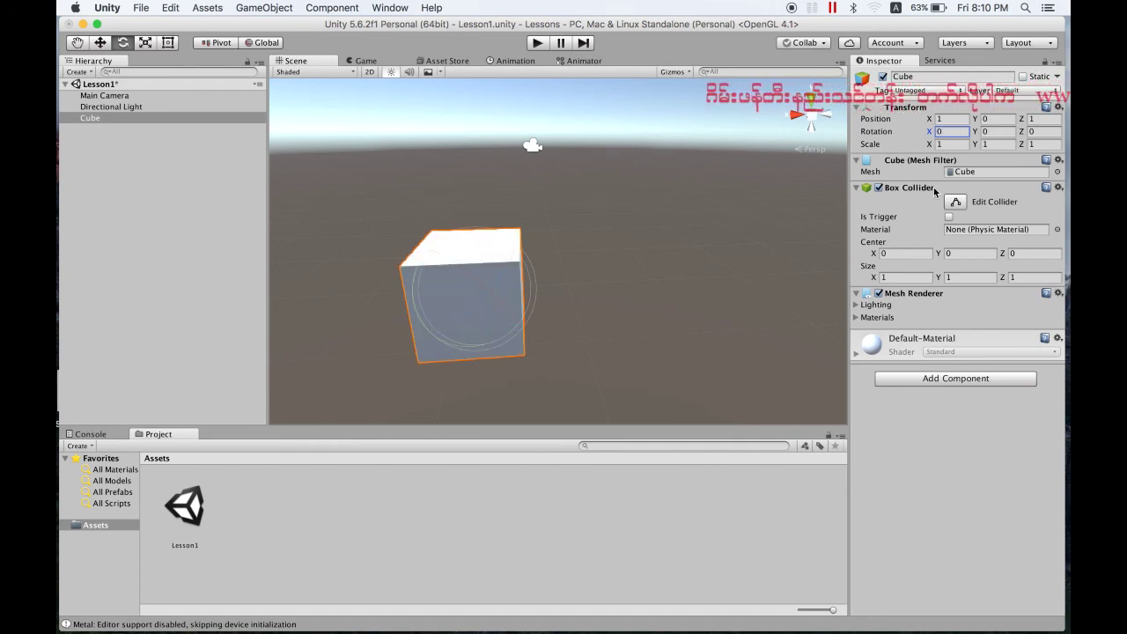
pyautogui.click(145, 44)
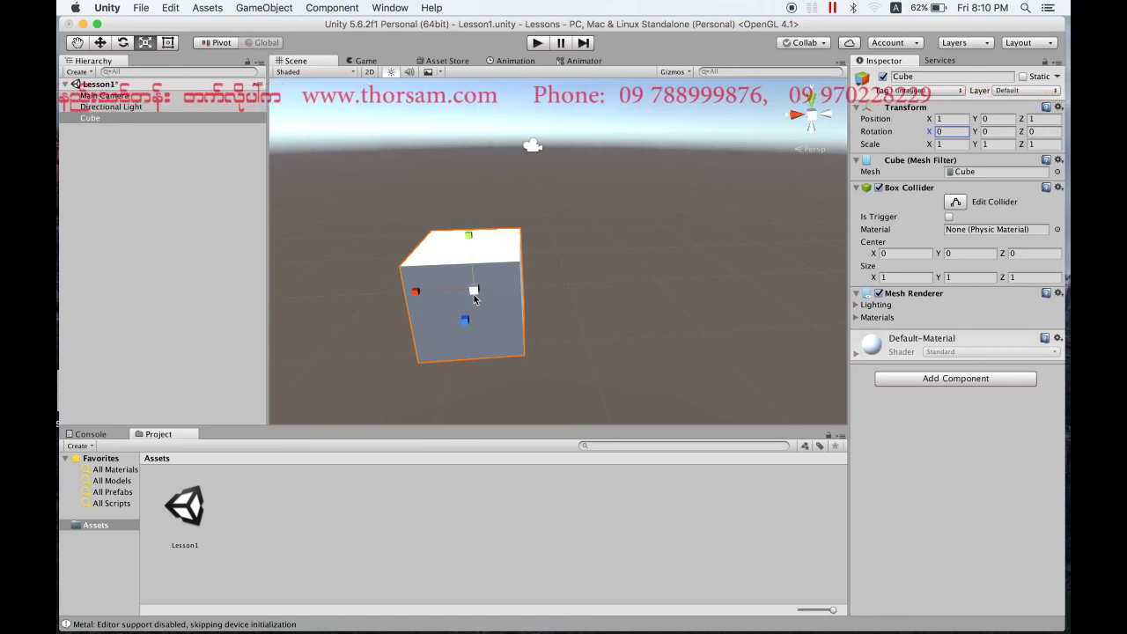
# Enlarge the cube evenly, then stretch it along X and Z into a slab
pyautogui.scroll(3, 477, 300)
pyautogui.scroll(-5, 477, 300)
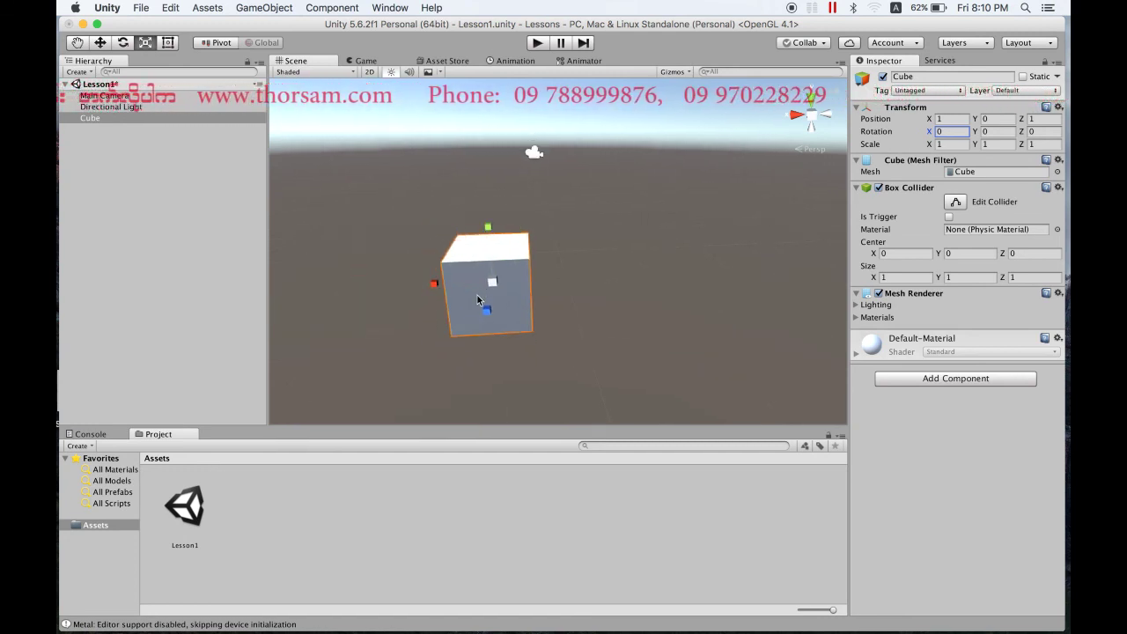
pyautogui.scroll(-1, 477, 299)
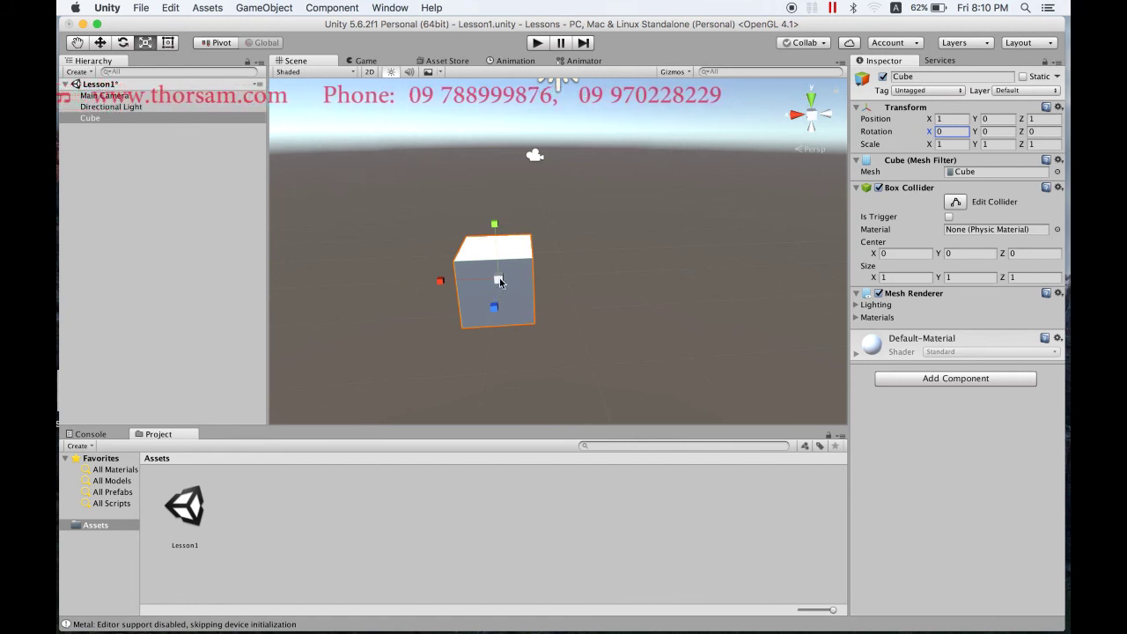
pyautogui.moveTo(498, 281)
pyautogui.mouseDown()
pyautogui.moveTo(525, 263)
pyautogui.moveTo(501, 287)
pyautogui.mouseUp()
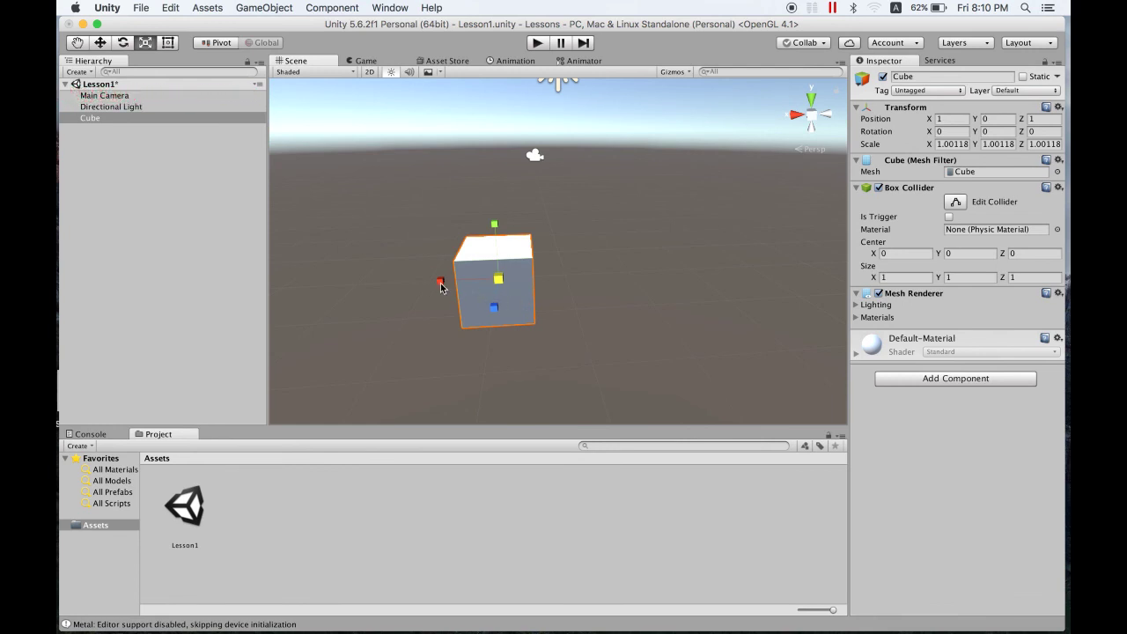
pyautogui.moveTo(443, 288); pyautogui.dragTo(275, 303)
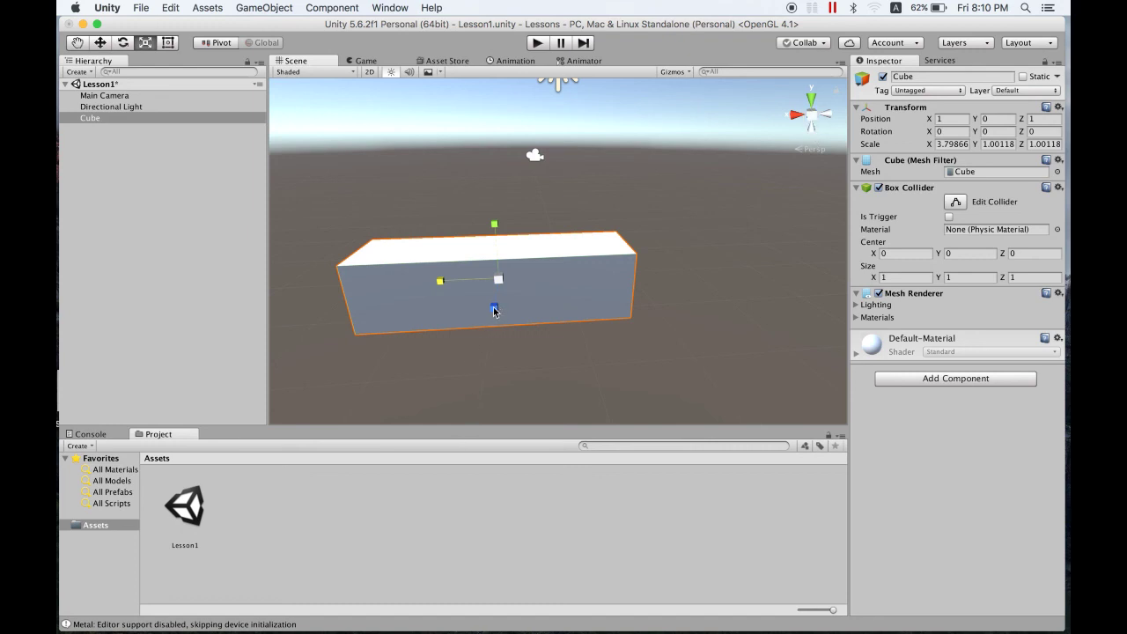
pyautogui.moveTo(494, 311); pyautogui.dragTo(494, 434)
# Widen the slab further along X and raise it to about 1.35 on Y
pyautogui.scroll(-5, 523, 363)
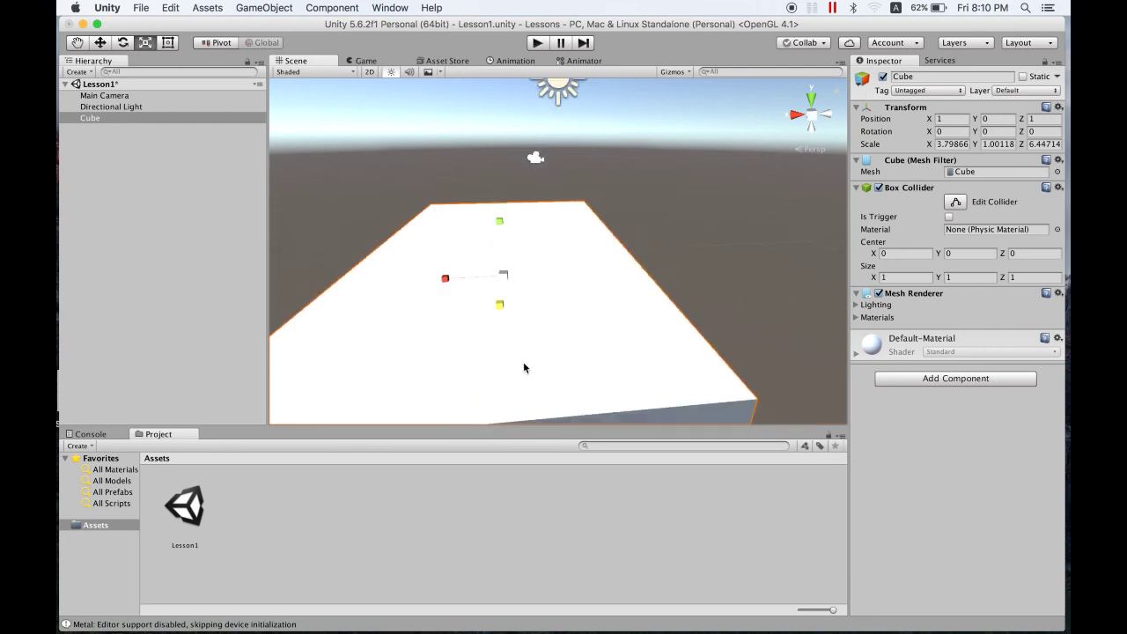
pyautogui.scroll(-2, 522, 368)
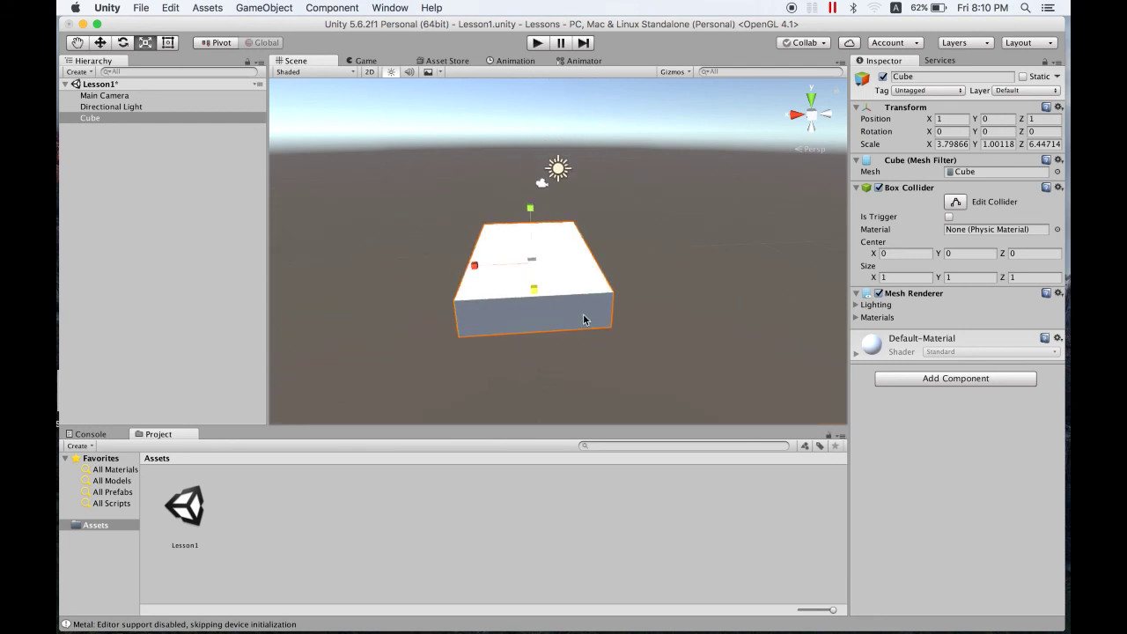
pyautogui.moveTo(474, 265); pyautogui.dragTo(370, 269)
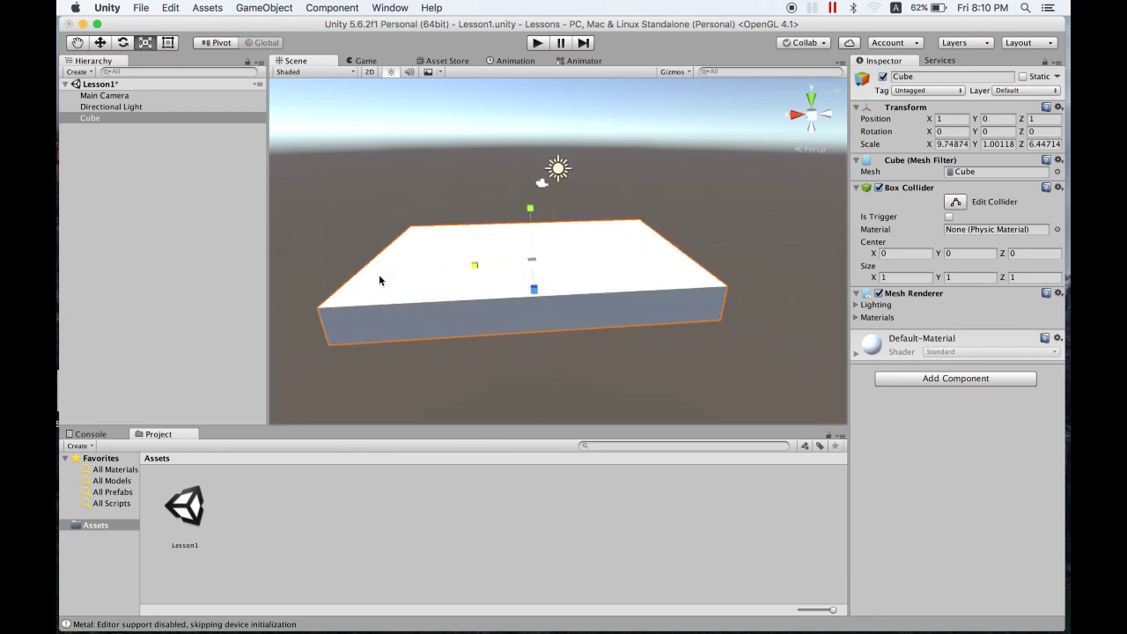
pyautogui.moveTo(530, 209); pyautogui.dragTo(533, 183)
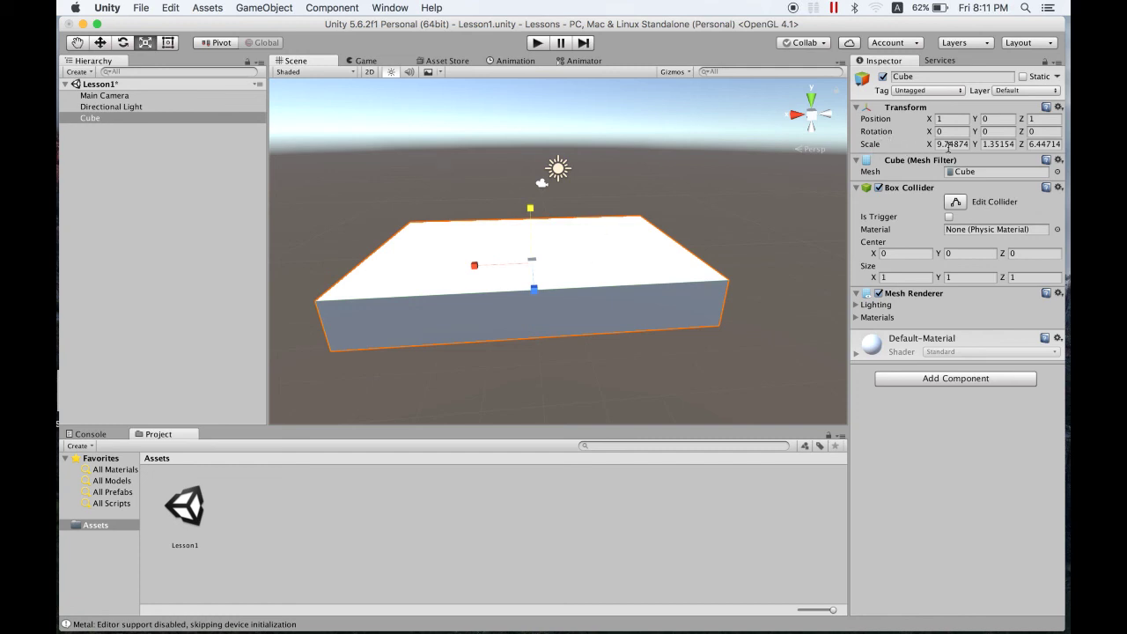
pyautogui.click(936, 144)
# Enter 1 for Scale X, Y and Z, then reselect the cube
pyautogui.press('BackSpace')
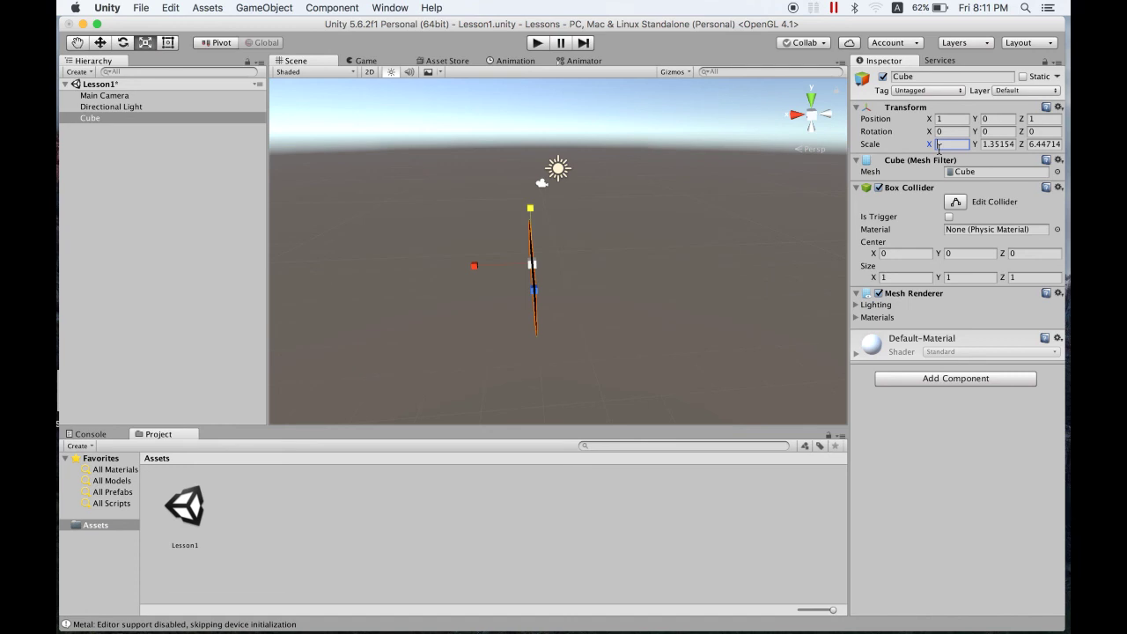
pyautogui.write('1')
pyautogui.press('Tab')
pyautogui.write('1')
pyautogui.press('Tab')
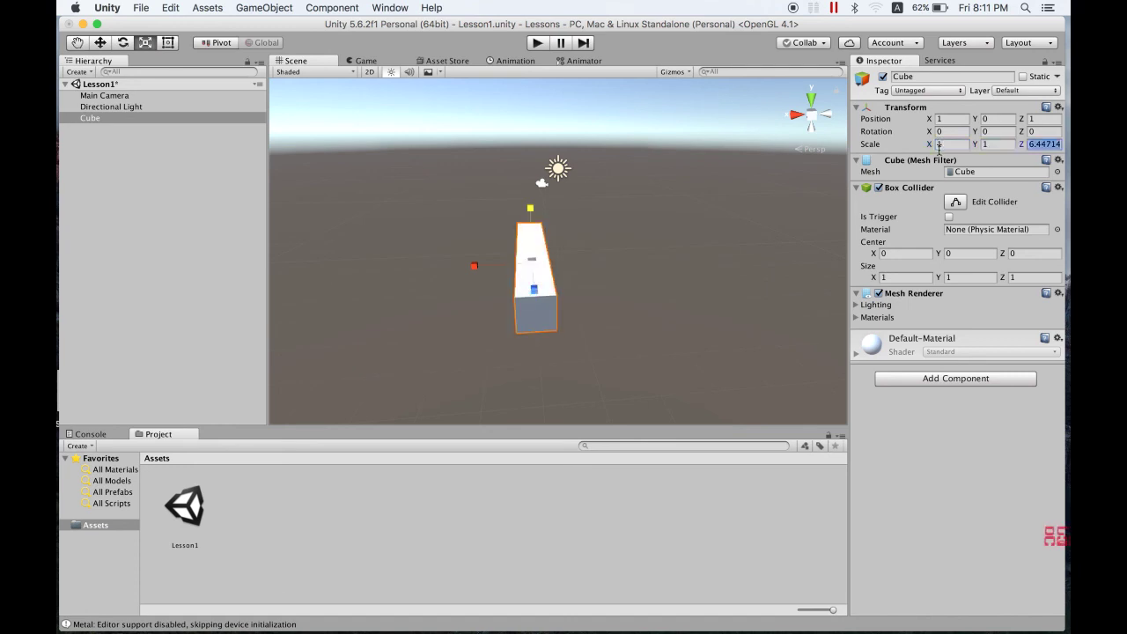
pyautogui.write('1')
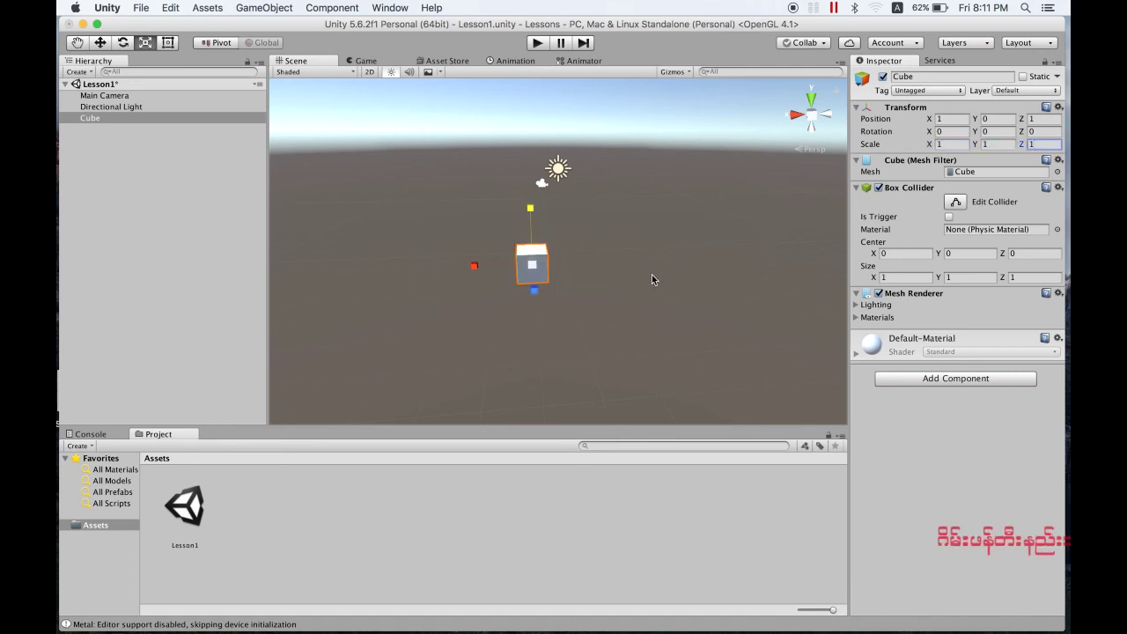
pyautogui.click(652, 276)
pyautogui.click(532, 266)
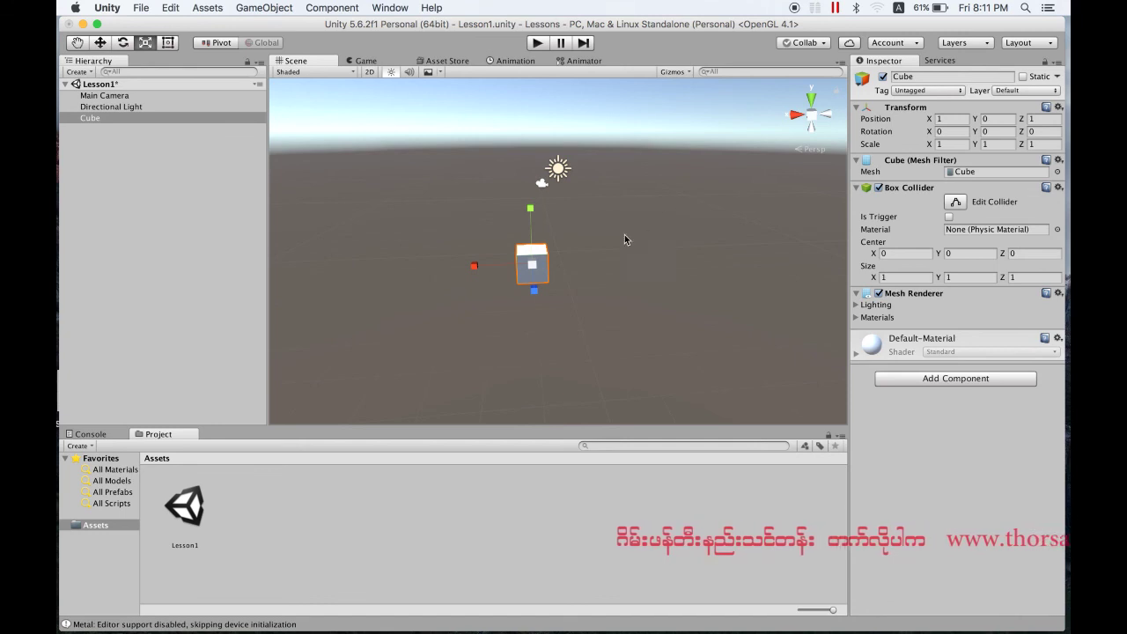
pyautogui.scroll(3, 582, 267)
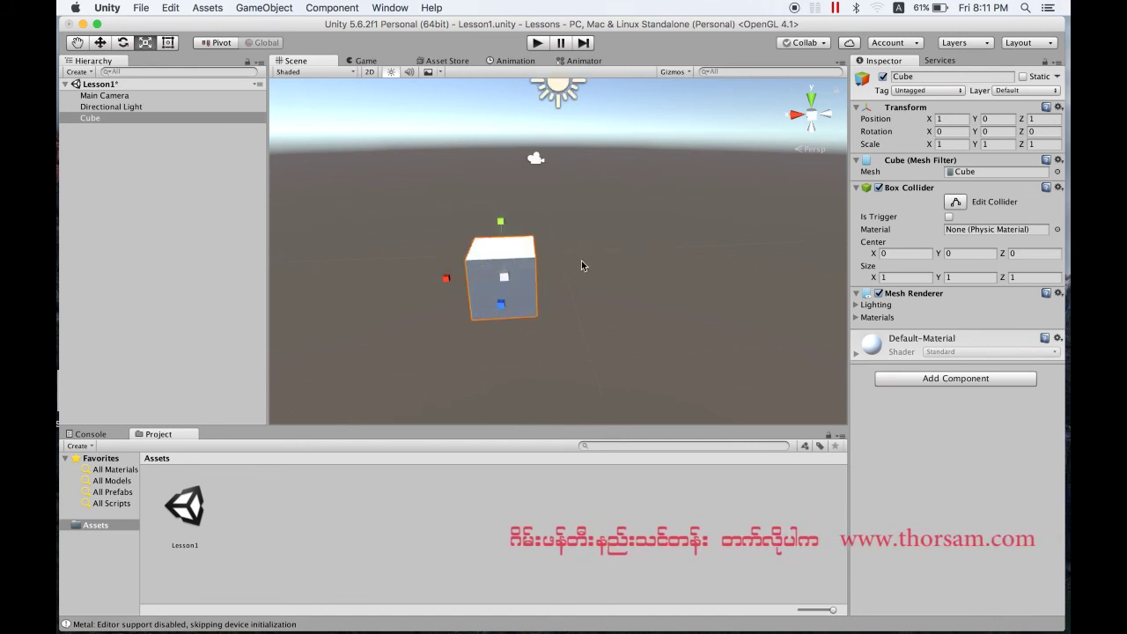
pyautogui.scroll(1, 581, 262)
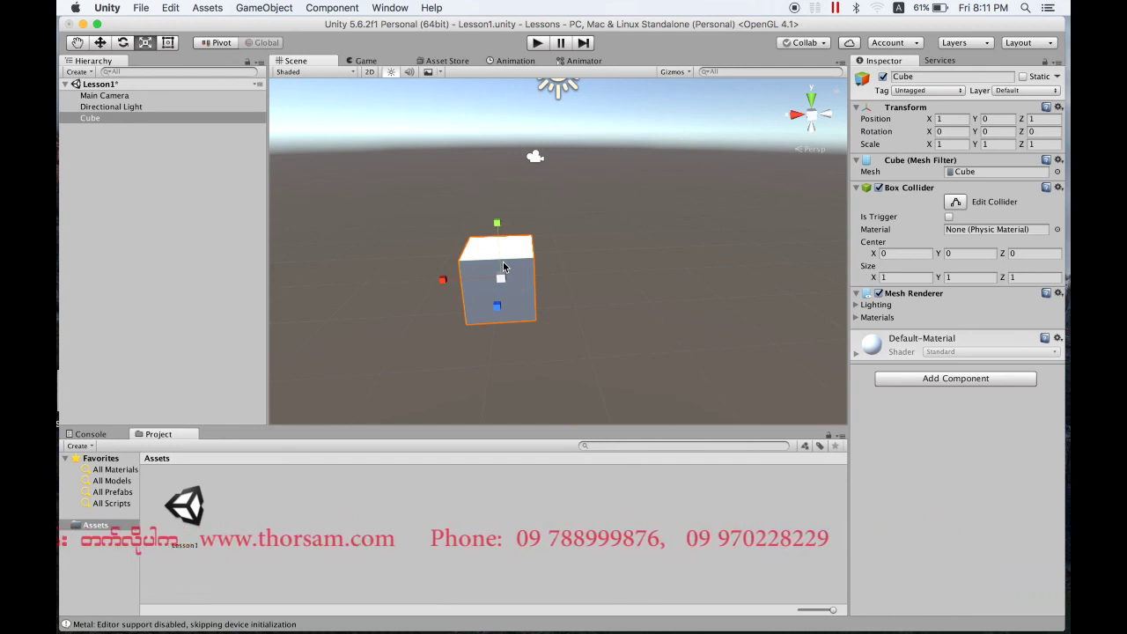
# Move the cube with a move-gizmo arrow to about Z −1.11
pyautogui.click(570, 272)
pyautogui.click(471, 261)
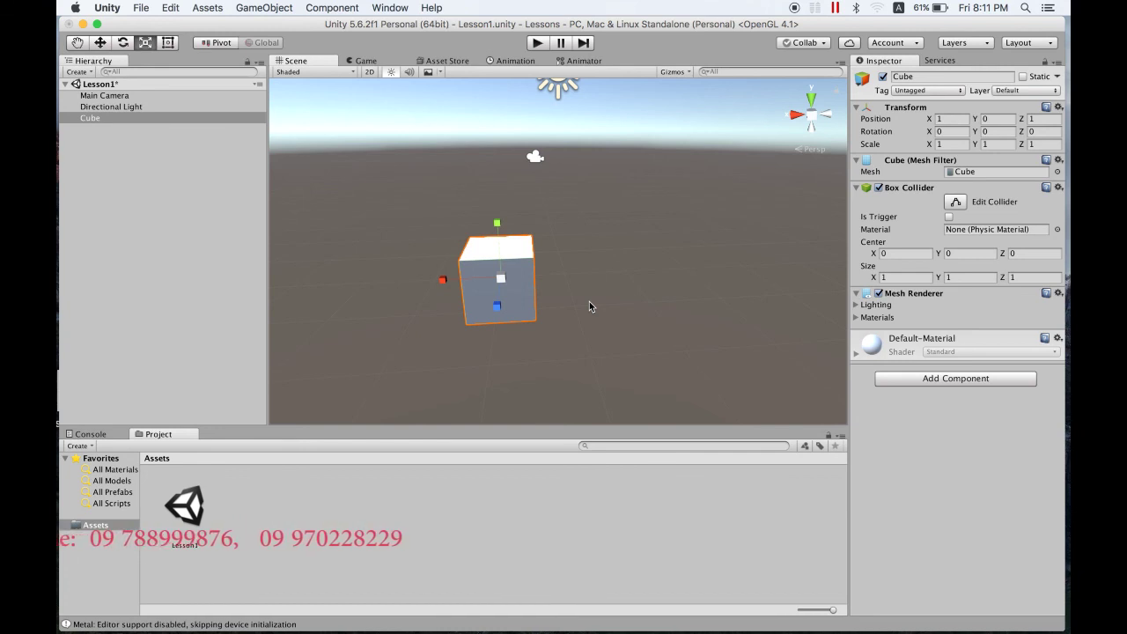
pyautogui.press('w')
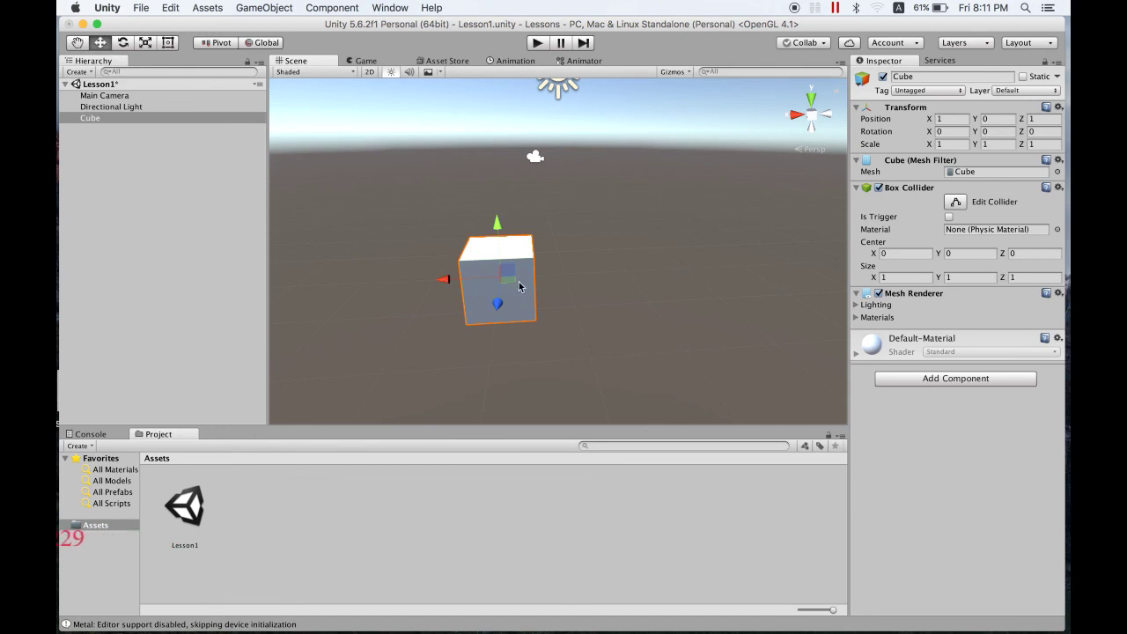
pyautogui.moveTo(444, 279)
pyautogui.mouseDown()
pyautogui.moveTo(518, 281)
pyautogui.moveTo(557, 254)
pyautogui.mouseUp()
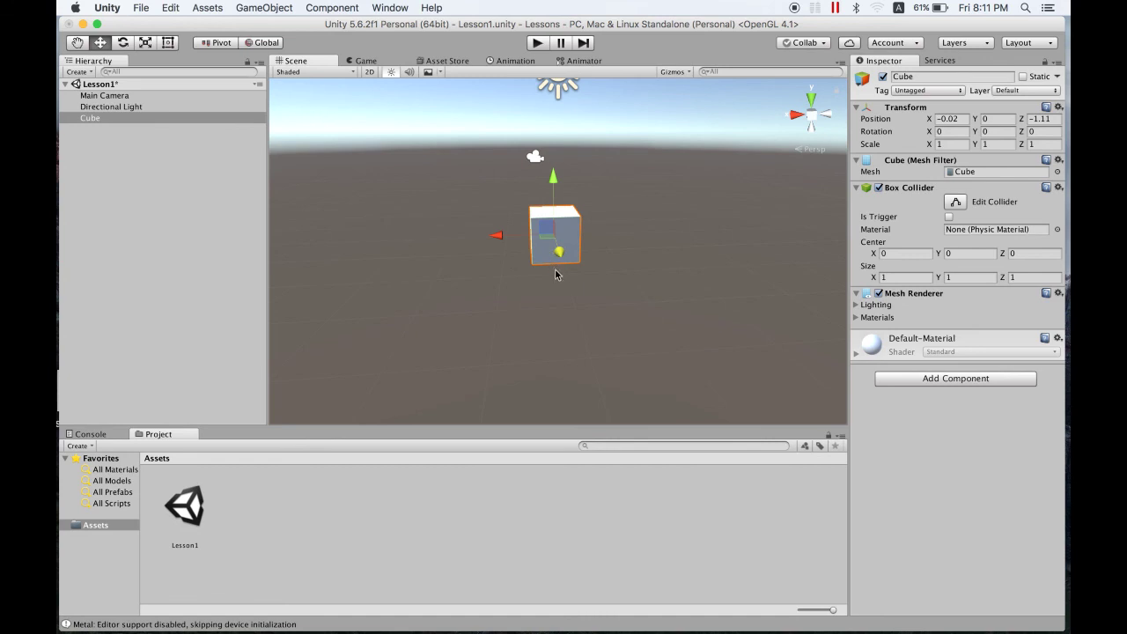
# Try a small X tilt with the rotate gizmo, then undo it
pyautogui.press('e')
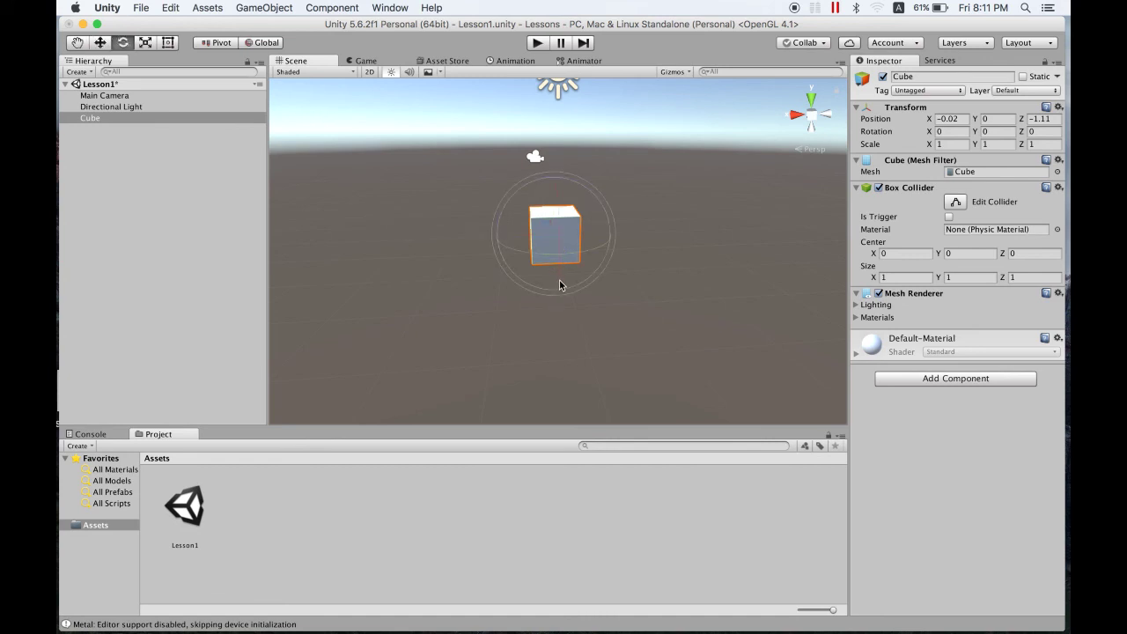
pyautogui.keyDown('alt'); pyautogui.moveTo(535, 285); pyautogui.dragTo(569, 291); pyautogui.keyUp('alt')
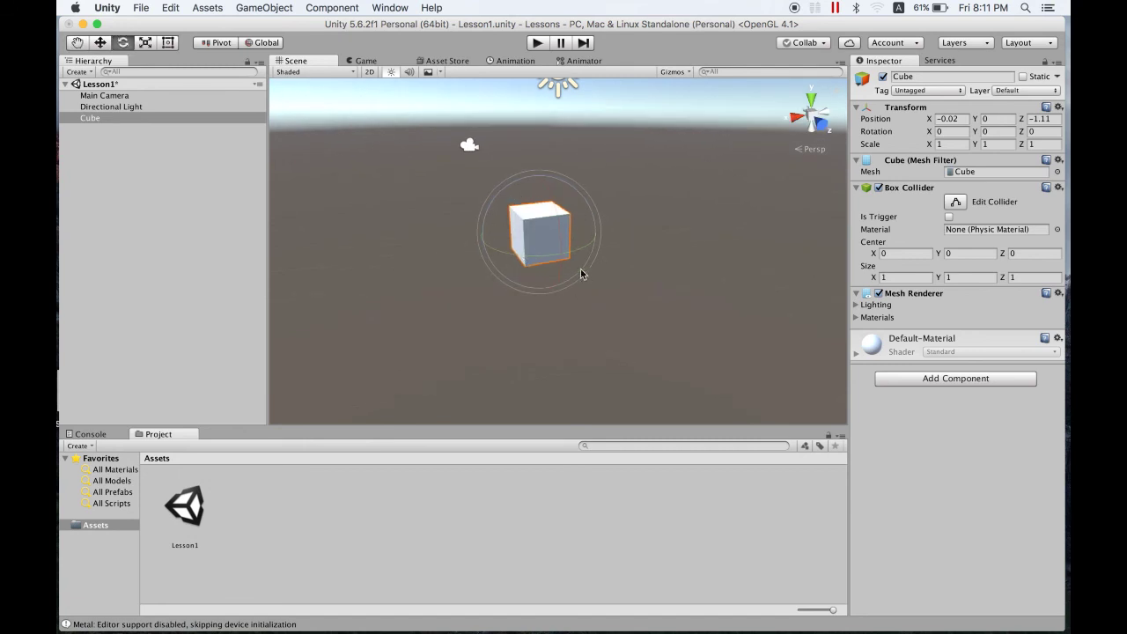
pyautogui.moveTo(551, 193); pyautogui.dragTo(548, 236)
pyautogui.press('super+z')
# Scale the cube uniformly to about 1.03 with the centre scale handle
pyautogui.press('r')
pyautogui.moveTo(540, 230); pyautogui.dragTo(541, 233)
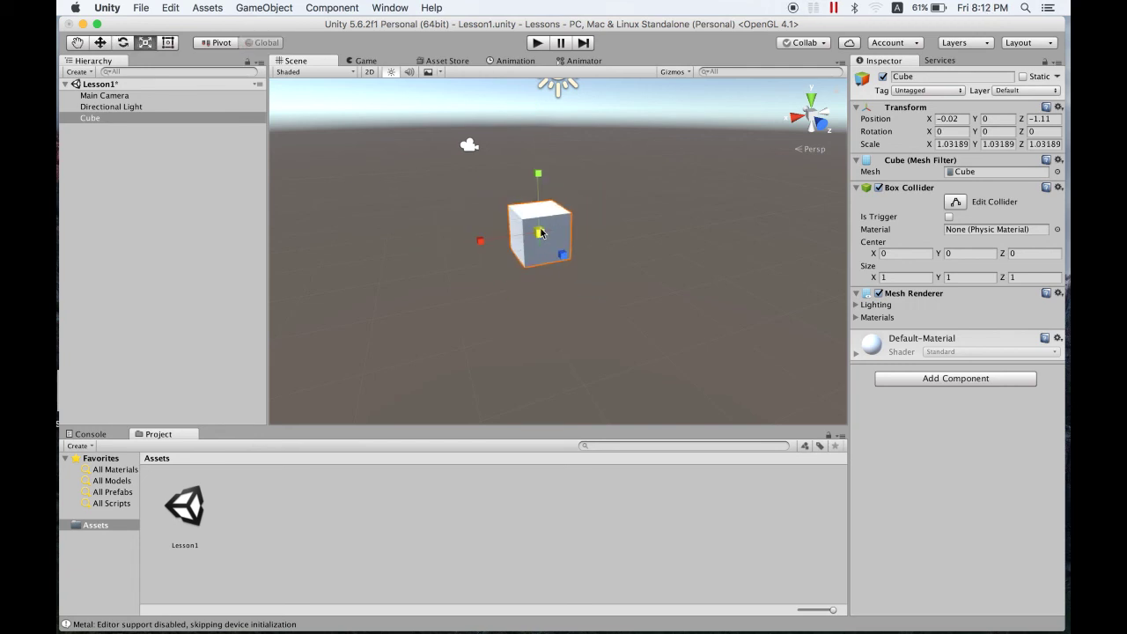
pyautogui.click(643, 230)
pyautogui.click(521, 256)
pyautogui.click(576, 280)
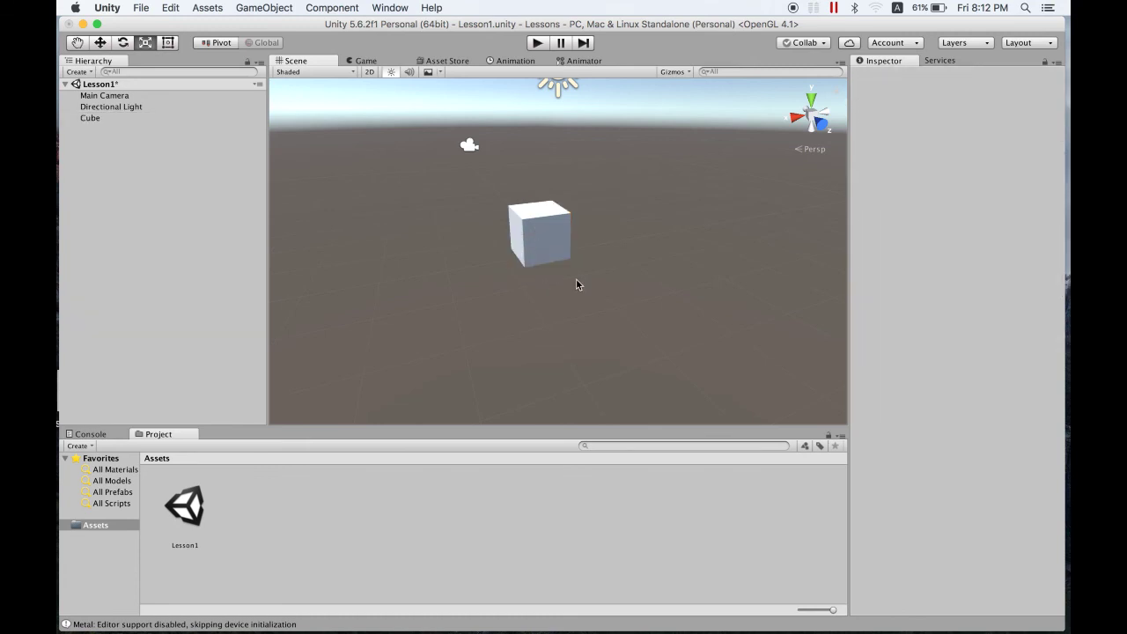